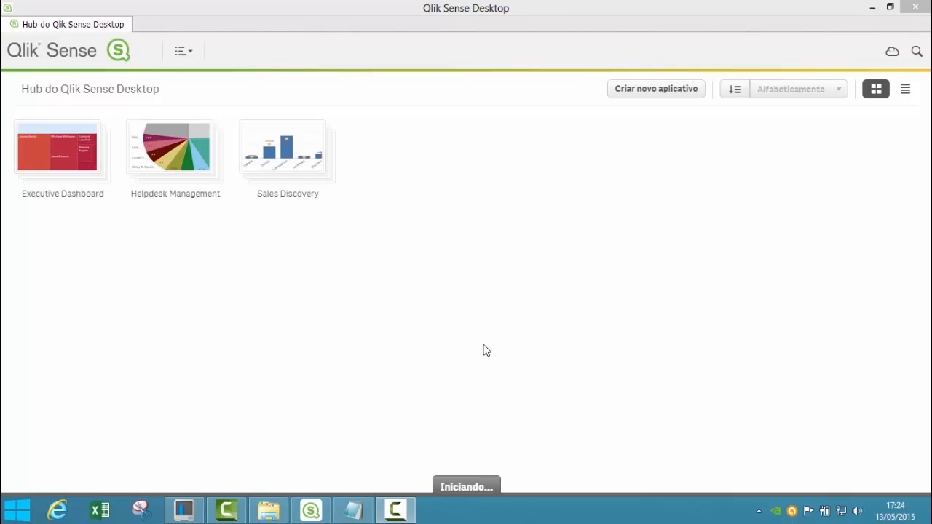
Create a new app named Demonstração and open it
click(654, 97)
text(Demonstração)
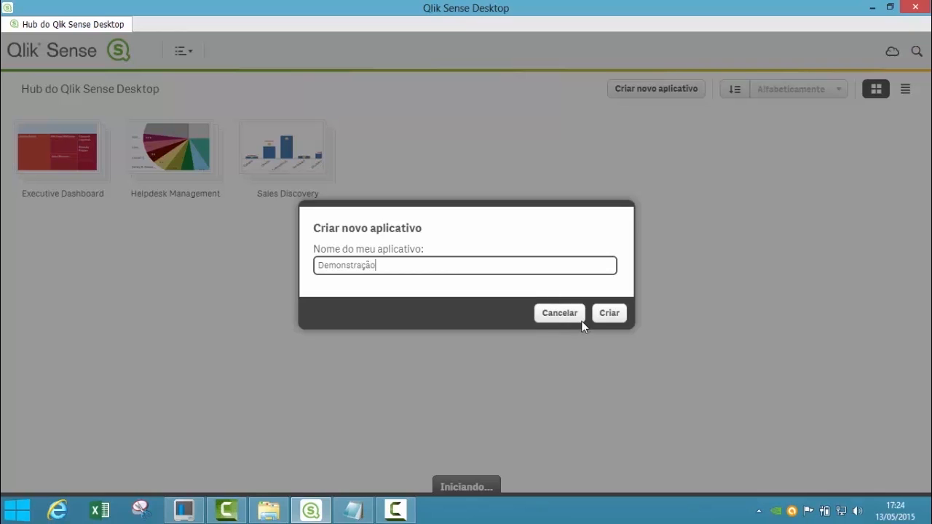
click(610, 314)
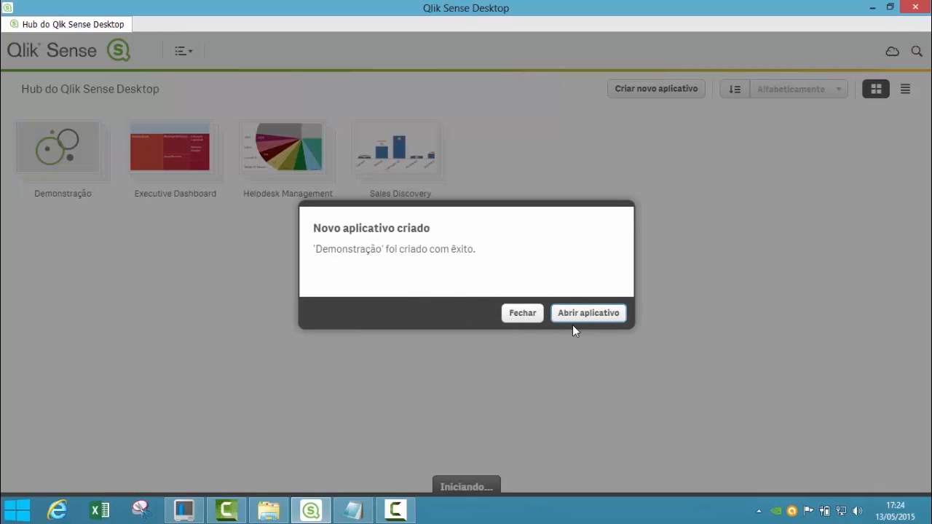
click(583, 319)
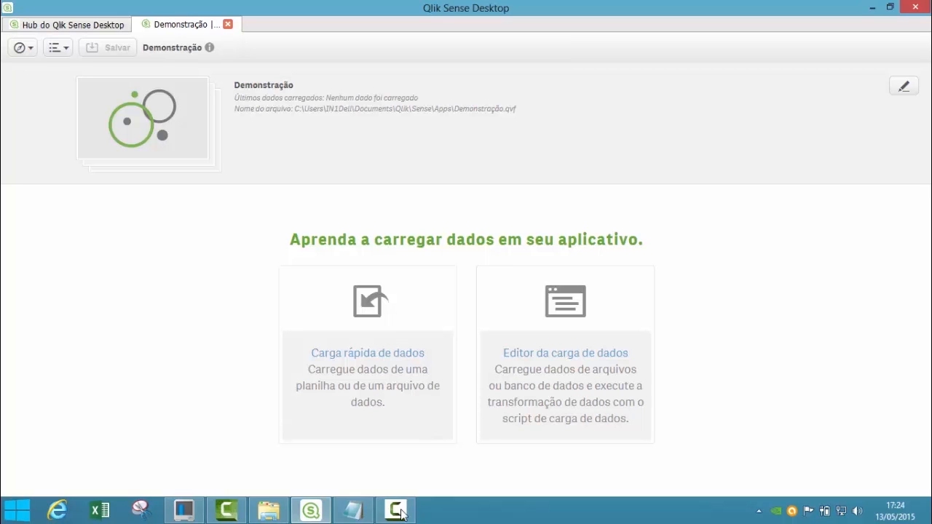
Bring Faturamento.qvd from the Base Sense folder into the app as a data source
click(268, 510)
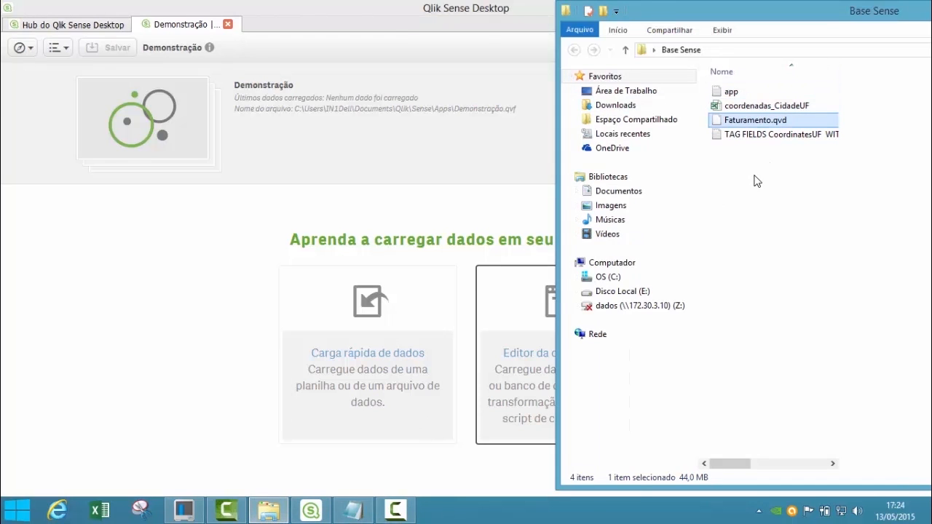
click(772, 109)
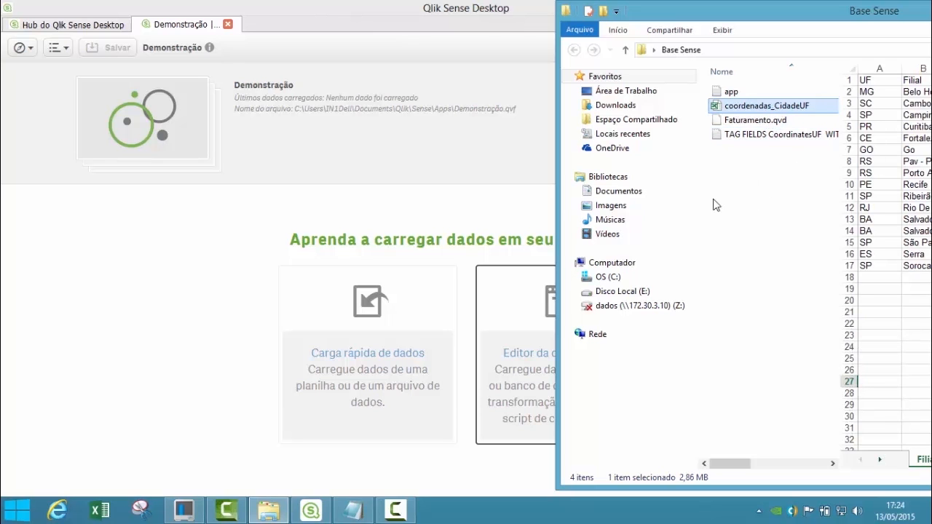
drag(750, 120, 376, 298)
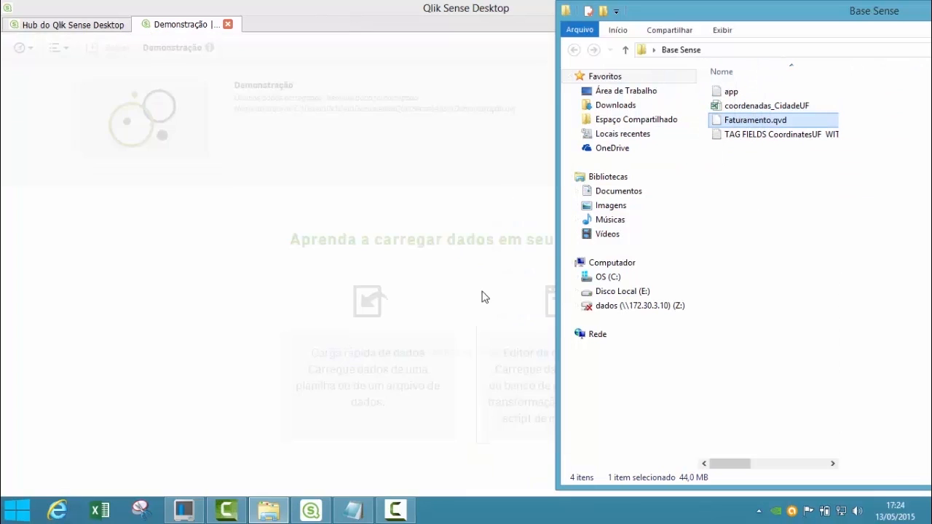
click(394, 5)
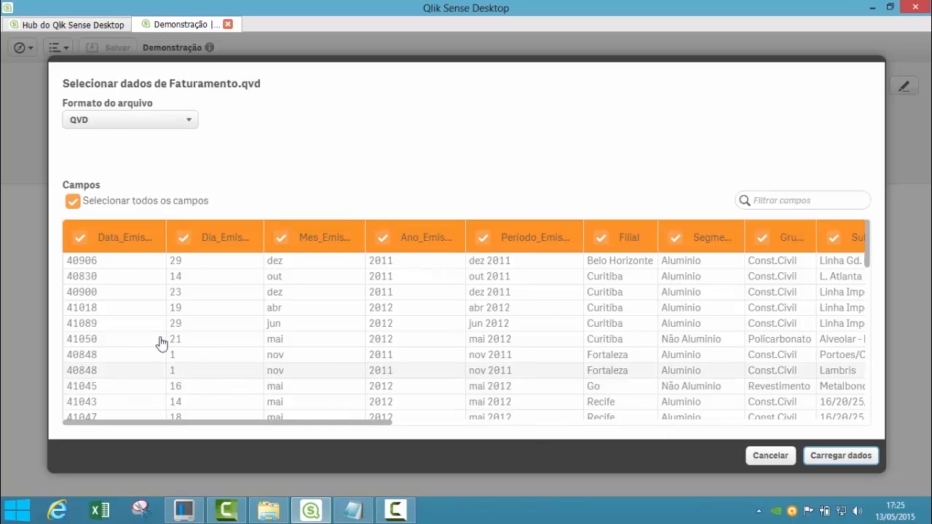
Rename the issue day, month and year fields to Dia, Mes and Ano, keep all fields selected, and load the data
click(80, 239)
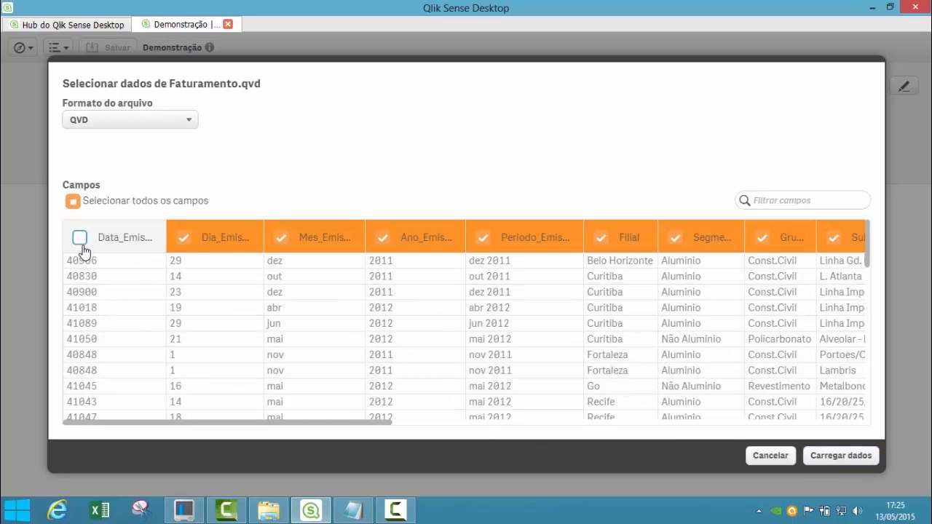
click(89, 243)
click(217, 238)
drag(214, 239, 407, 248)
key(BackSpace)
click(300, 239)
key(BackSpace)
click(384, 242)
key(BackSpace)
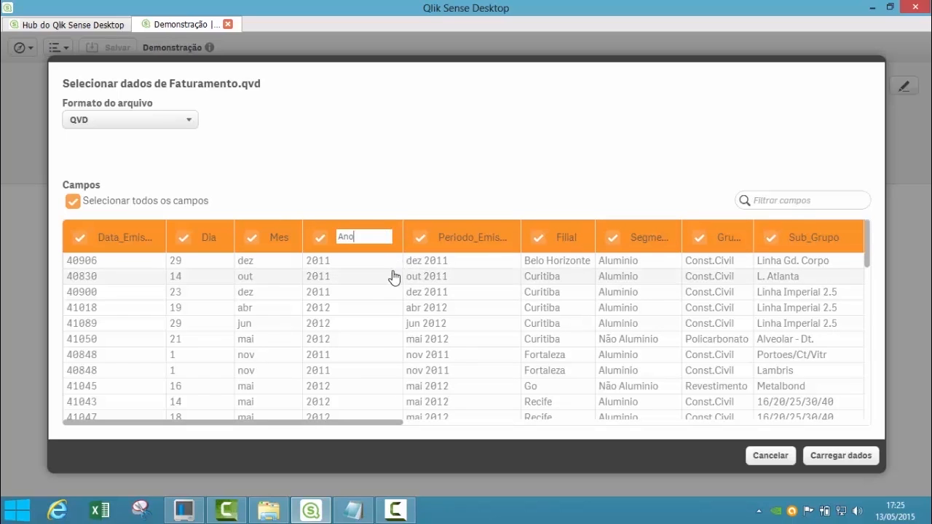
click(400, 174)
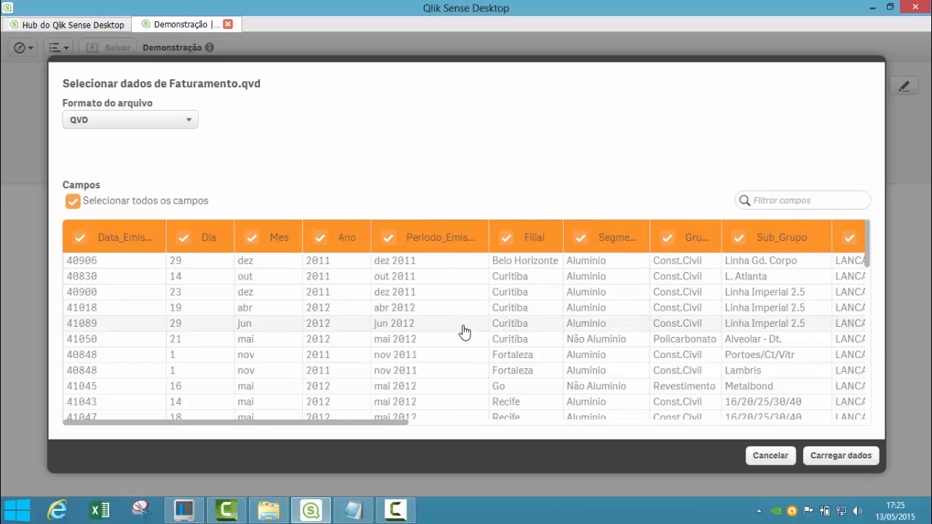
click(834, 459)
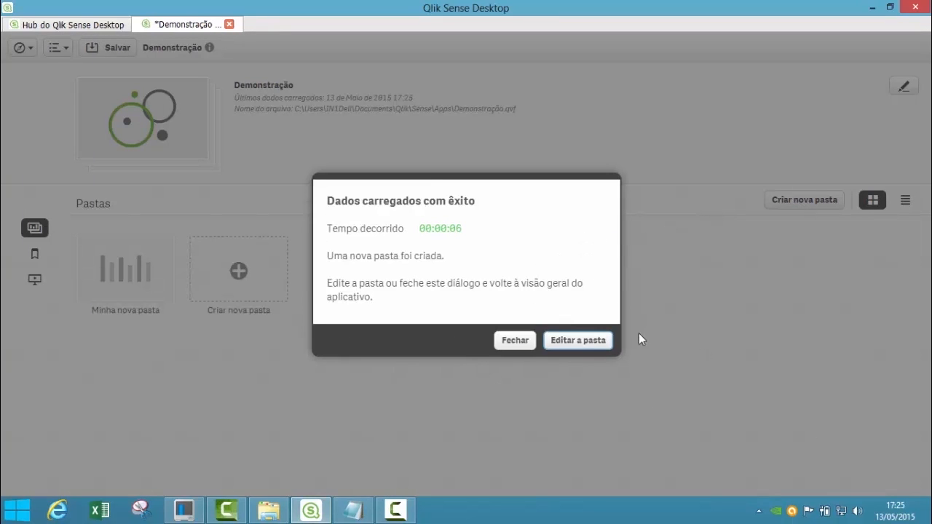
click(515, 343)
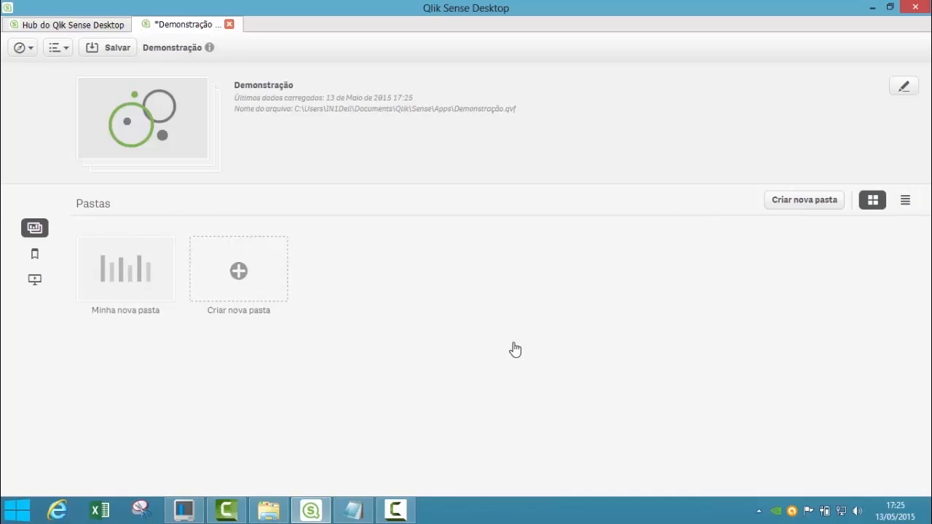
Add coordenadas_CidadeUF from the Base Sense folder to the existing data, loading its Filiais$ and Poligonos$ tables
click(279, 517)
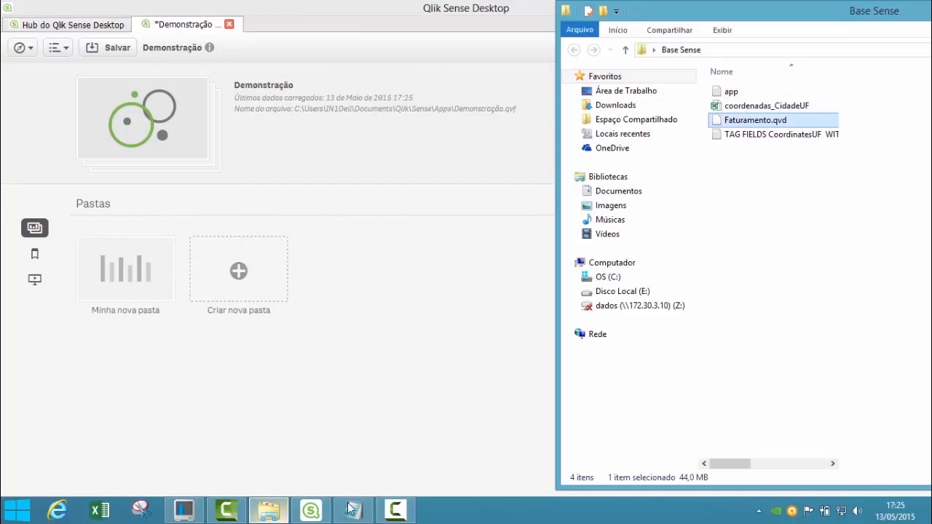
click(779, 109)
drag(779, 110, 402, 287)
click(350, 8)
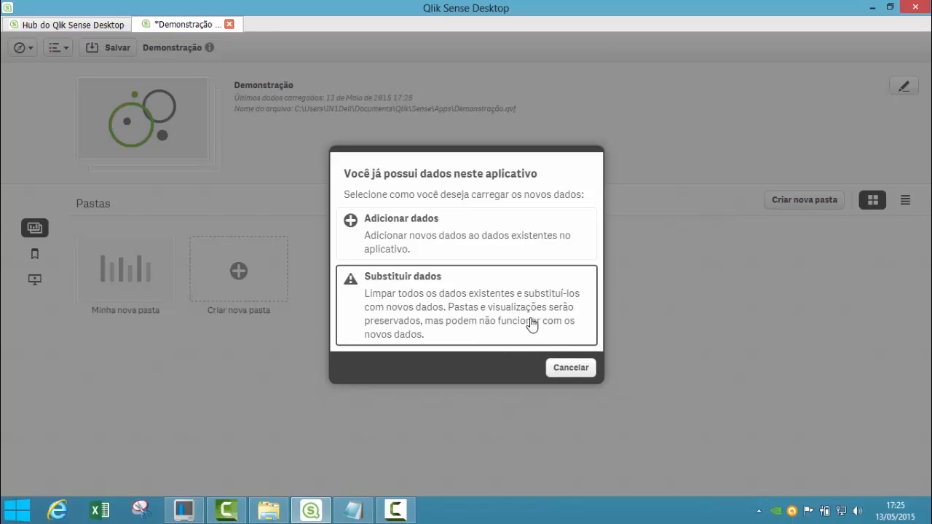
click(427, 241)
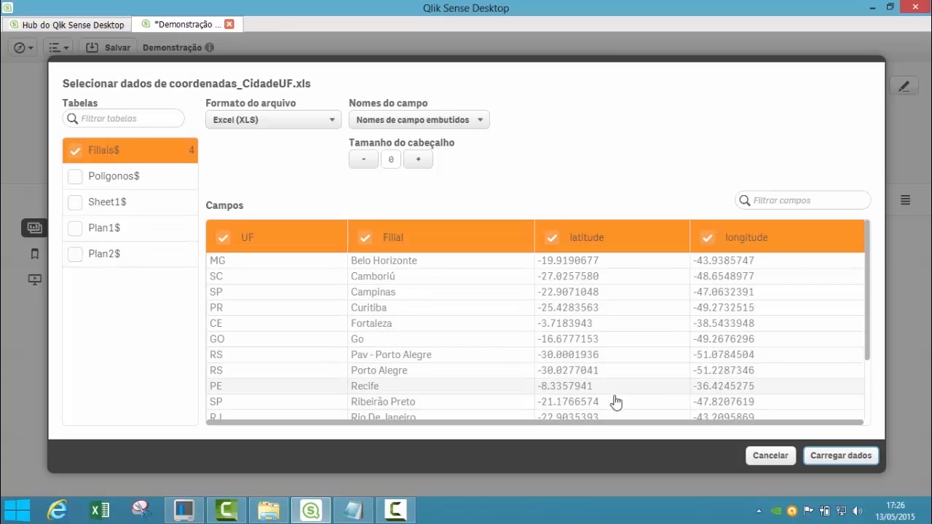
click(76, 178)
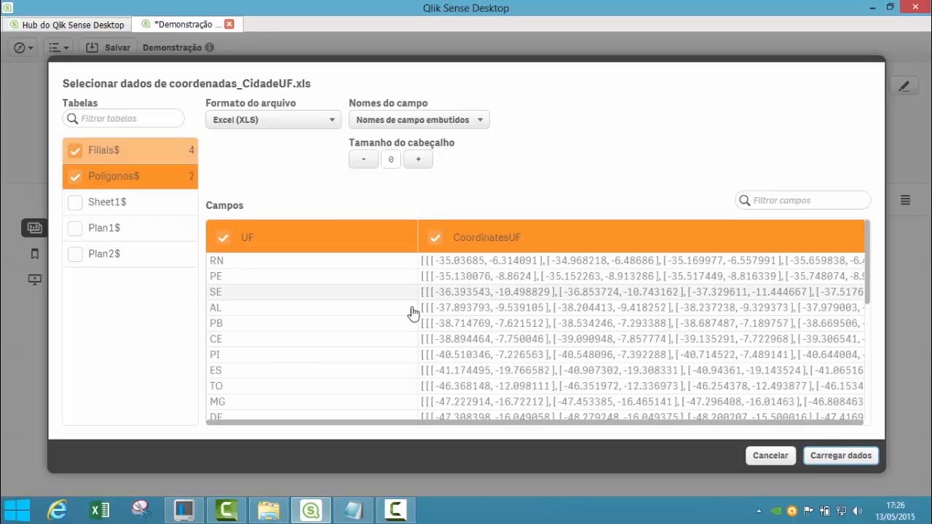
click(841, 459)
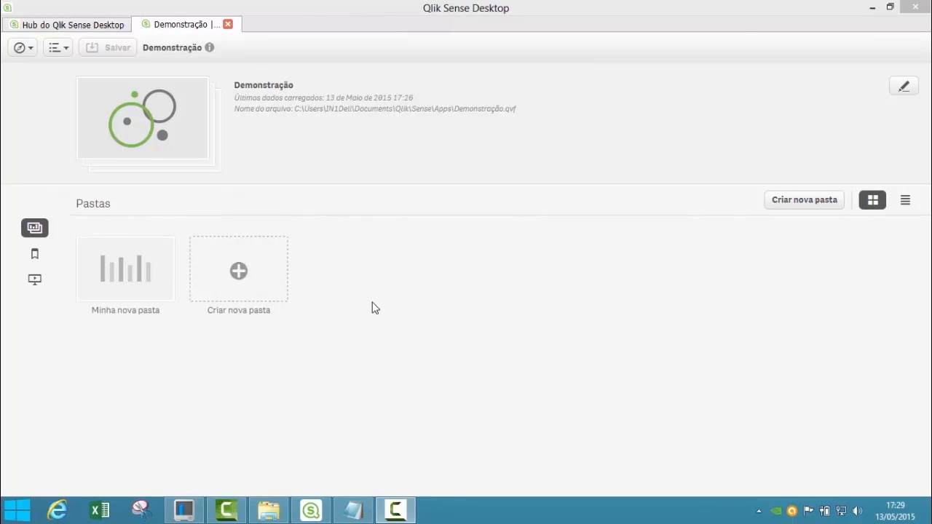
Open the data load editor and view the Faturamento.qvd and coordenadas_CidadeUF.xls script sections
click(22, 48)
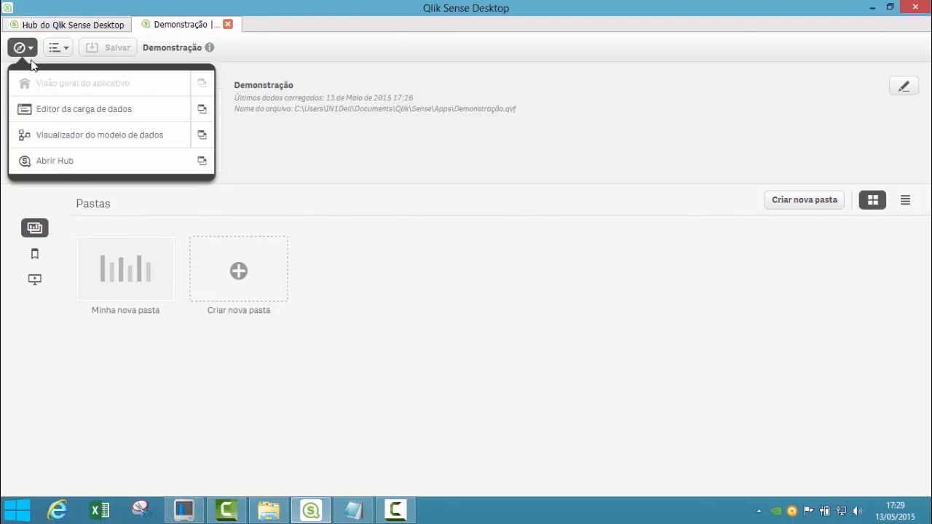
click(106, 116)
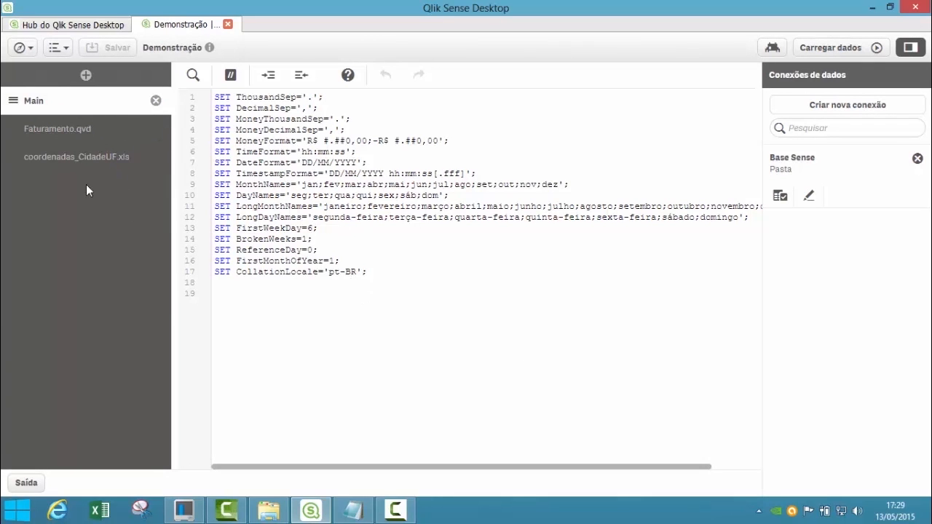
click(79, 138)
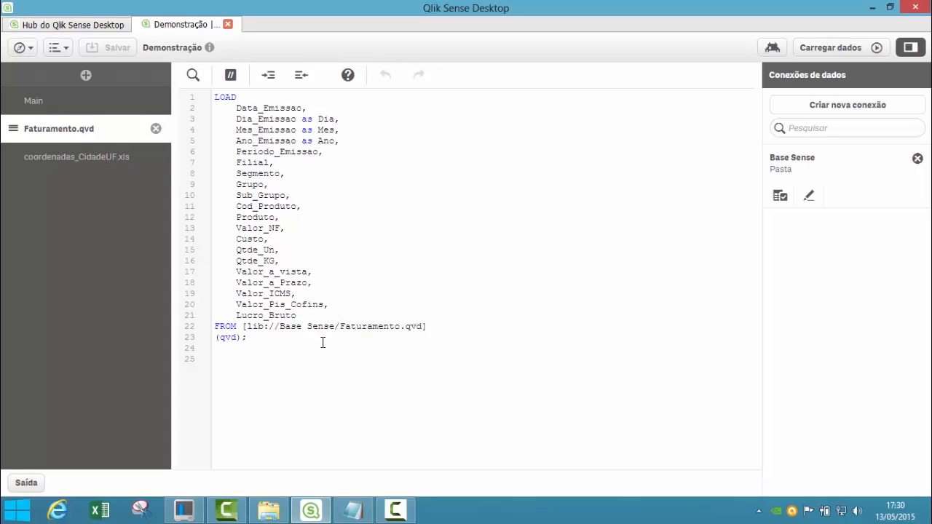
click(77, 164)
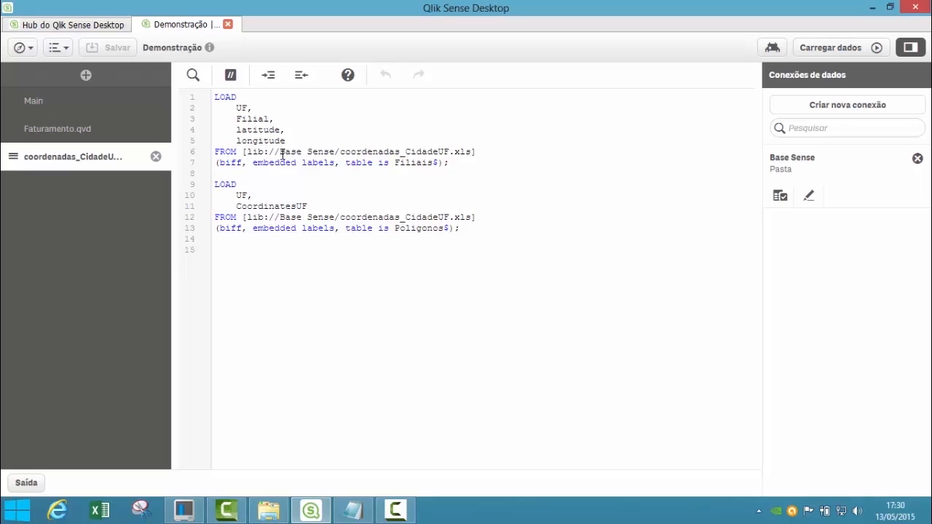
Replace the latitude and longitude fields in the Filiais$ load with GeoMakePoint(latitude,longitude) As GeoKey
drag(293, 141, 208, 133)
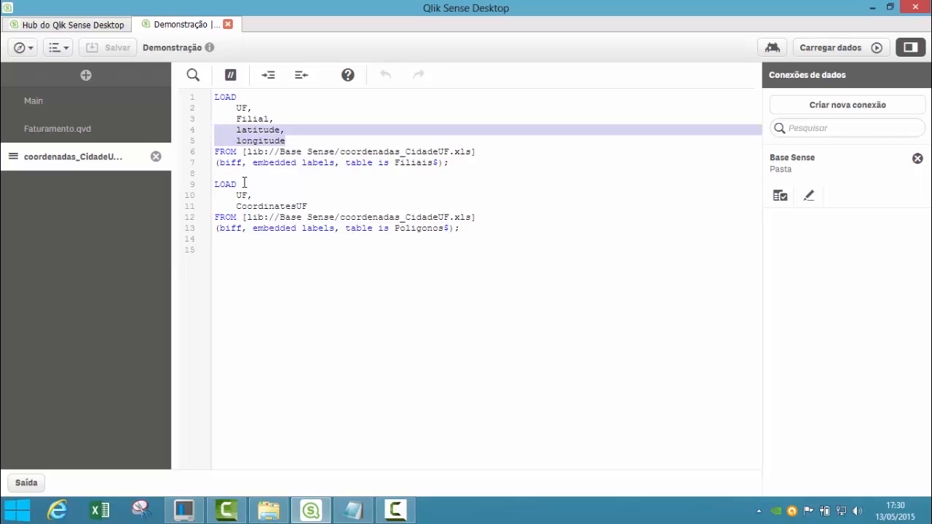
key(Tab)
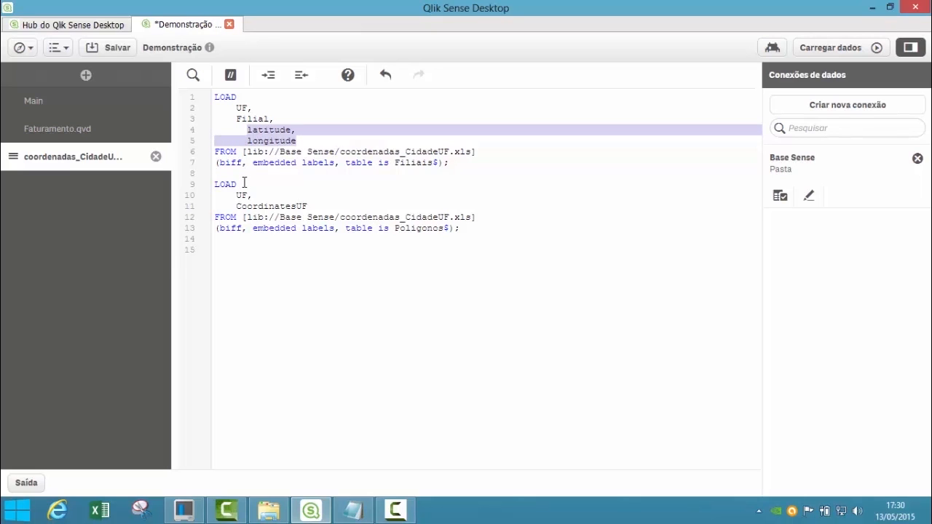
key(Left)
text(Geom)
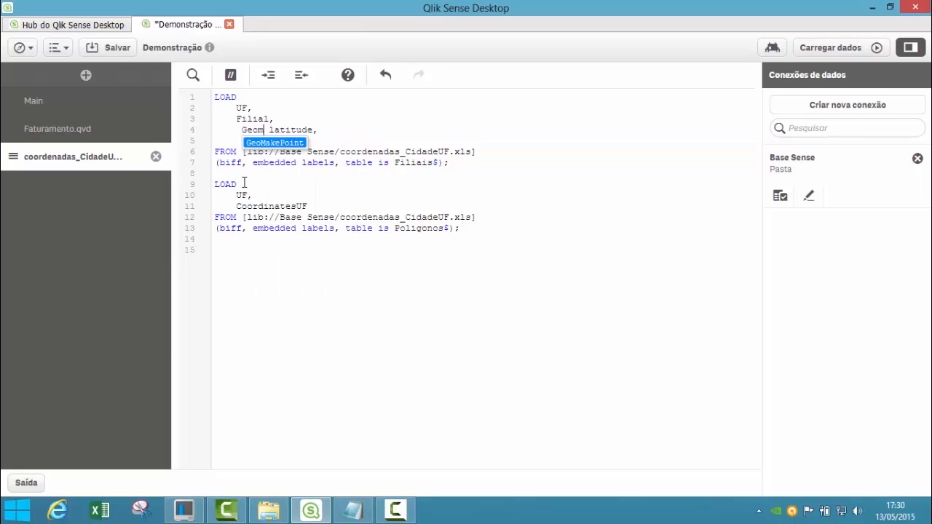
key(Return)
text(()
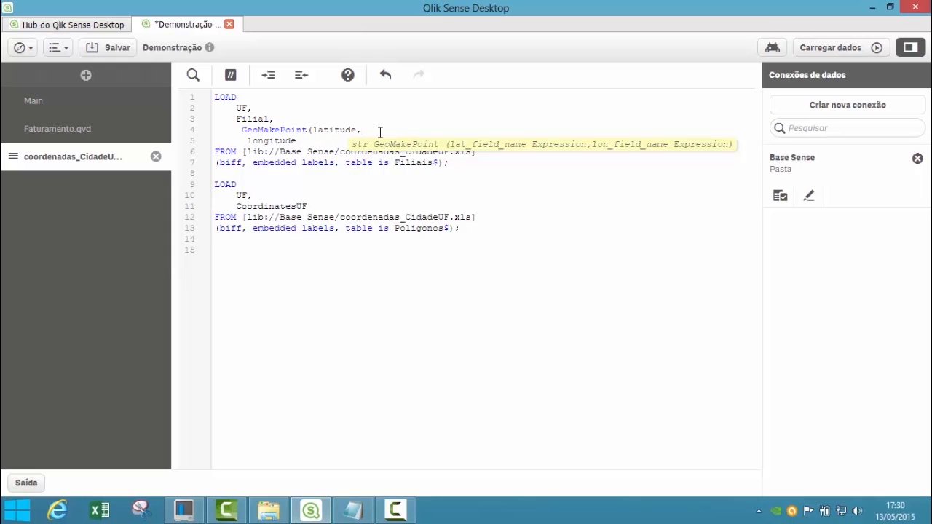
key(Delete)
key(Delete)
key(Delete)
key(Delete)
key(Delete)
key(Delete)
key(Delete)
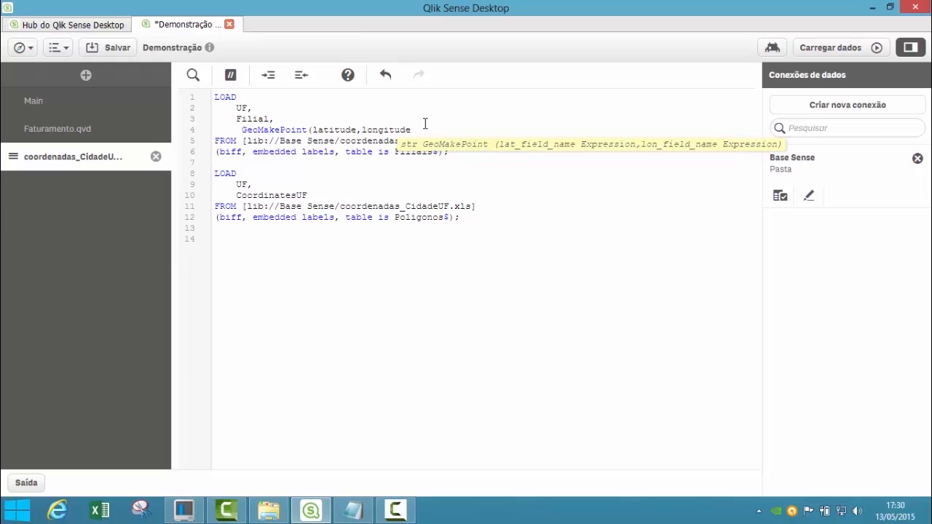
text()           As Ge)
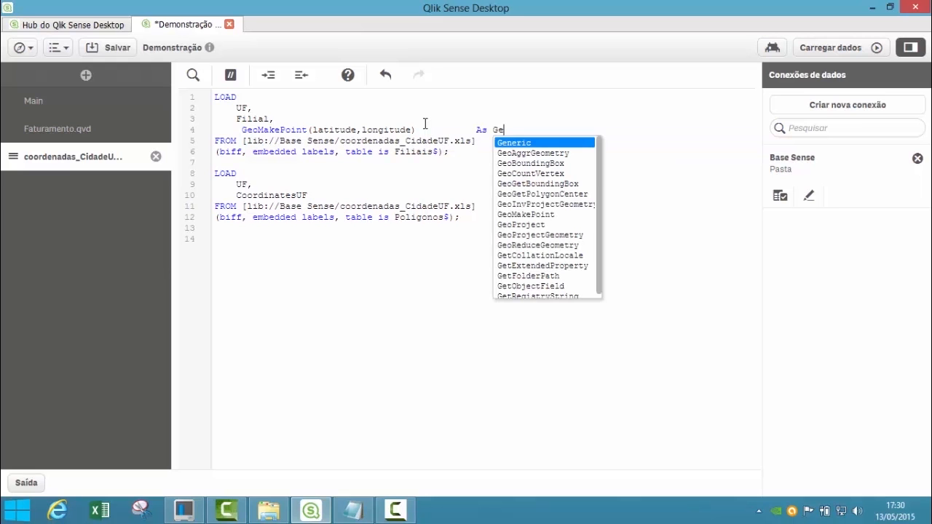
text(oKey)
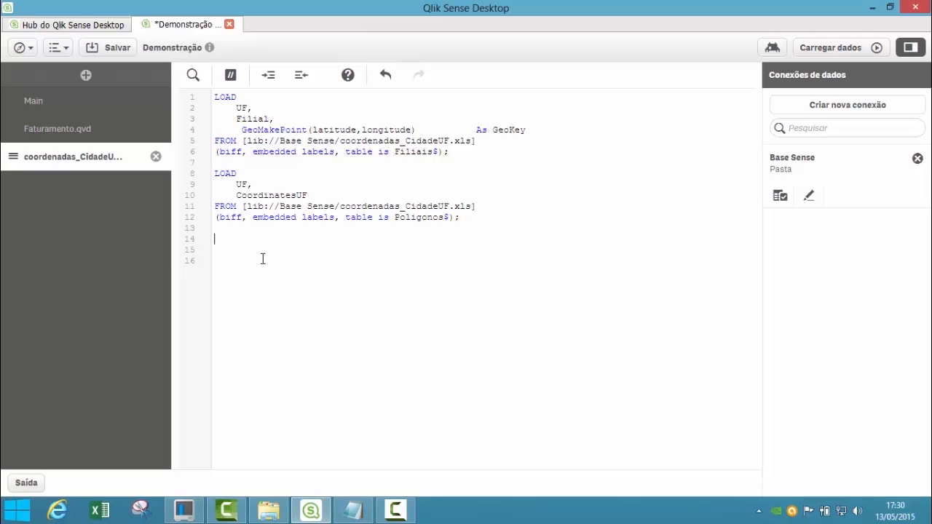
Add TAG FIELDS CoordinatesUF WITH $geomultipolygon; below the Poligonos$ load, leaving one blank line between them
text(TAG FIELDS CoordinatesUF  WITH $geomultipolygon;)
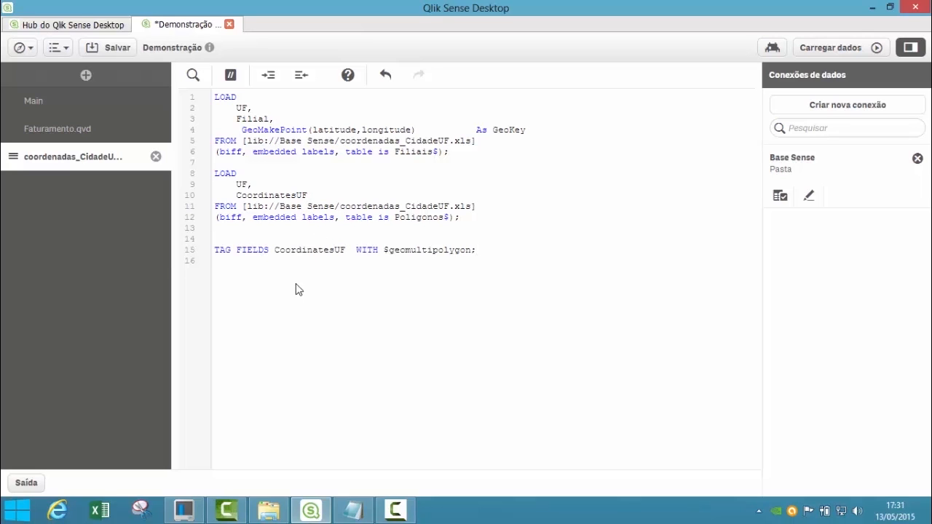
double_click(271, 197)
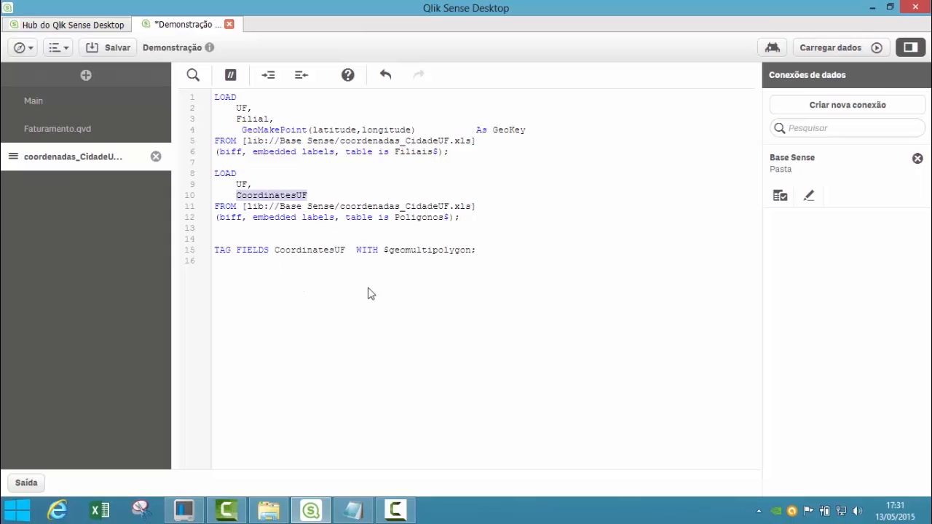
click(429, 251)
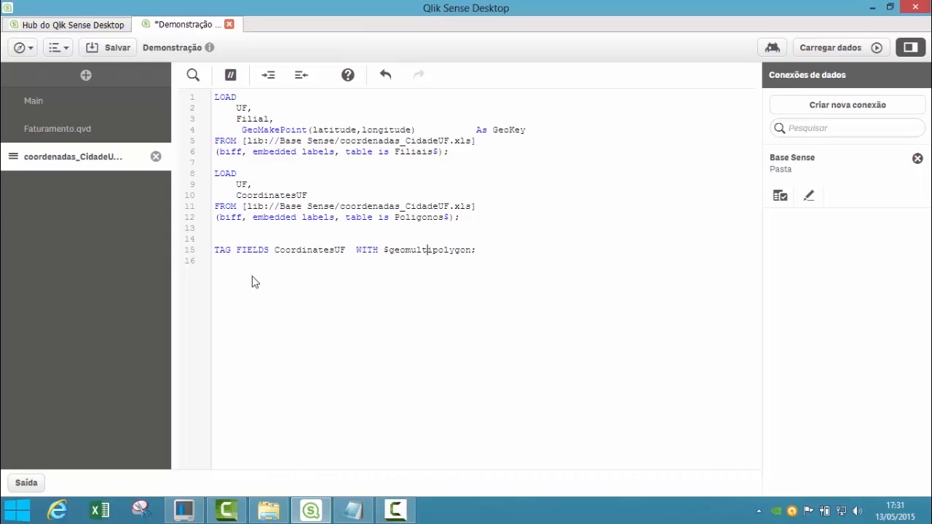
key(BackSpace)
key(BackSpace)
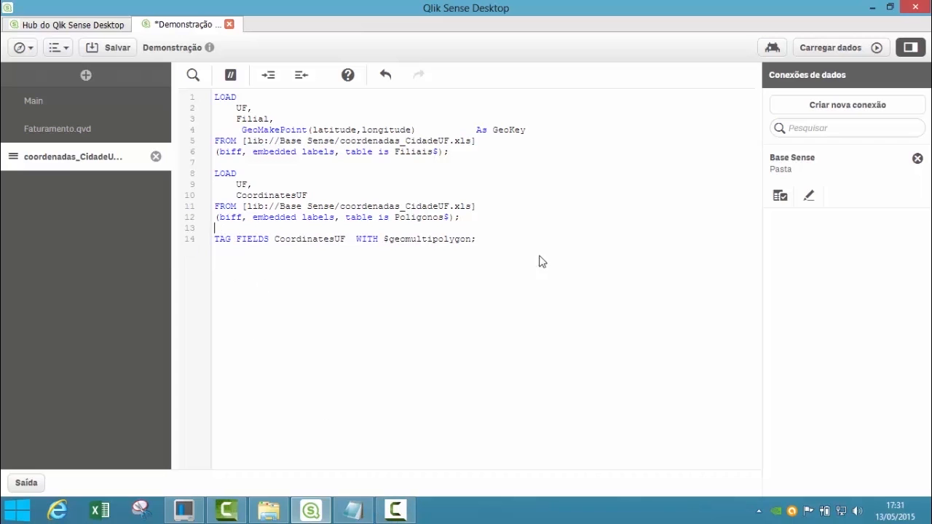
Reload the app's data with the edited script and dismiss the load progress report
click(824, 50)
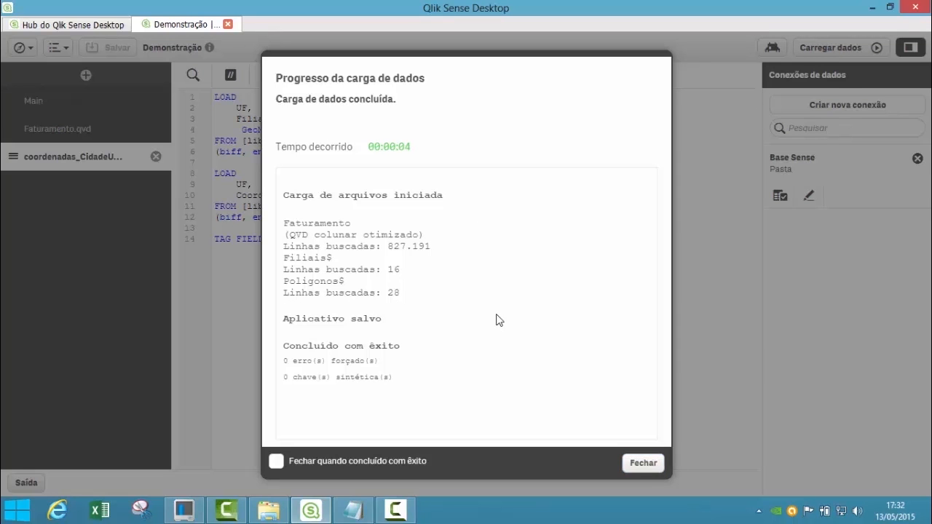
click(643, 468)
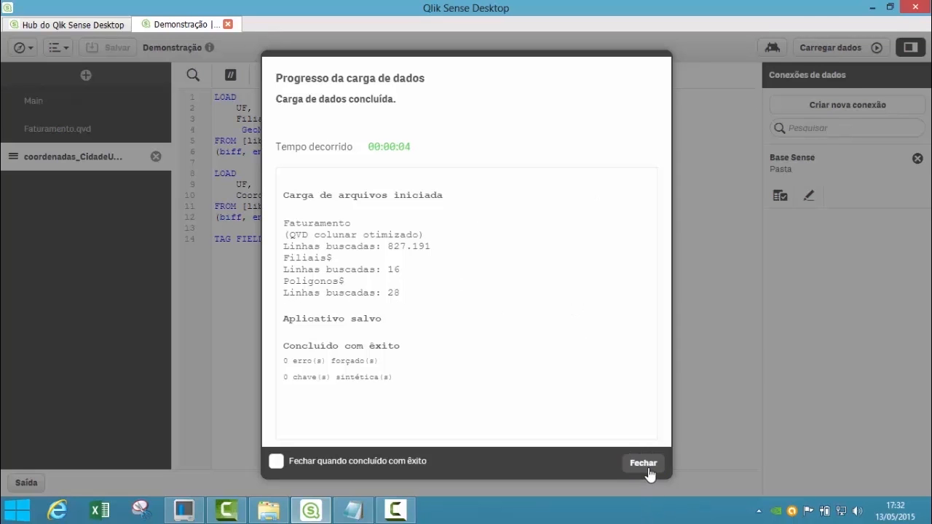
Open the data model viewer and expand all tables to show every field
click(26, 48)
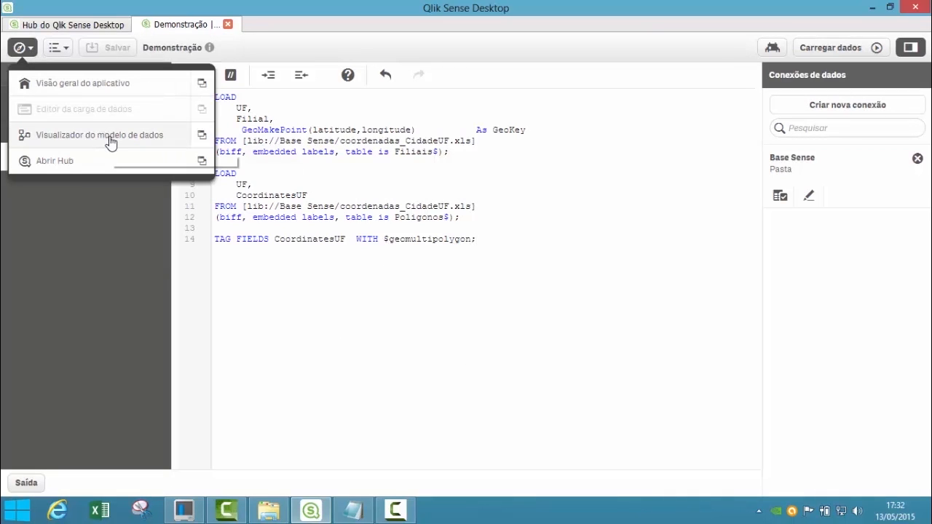
click(111, 142)
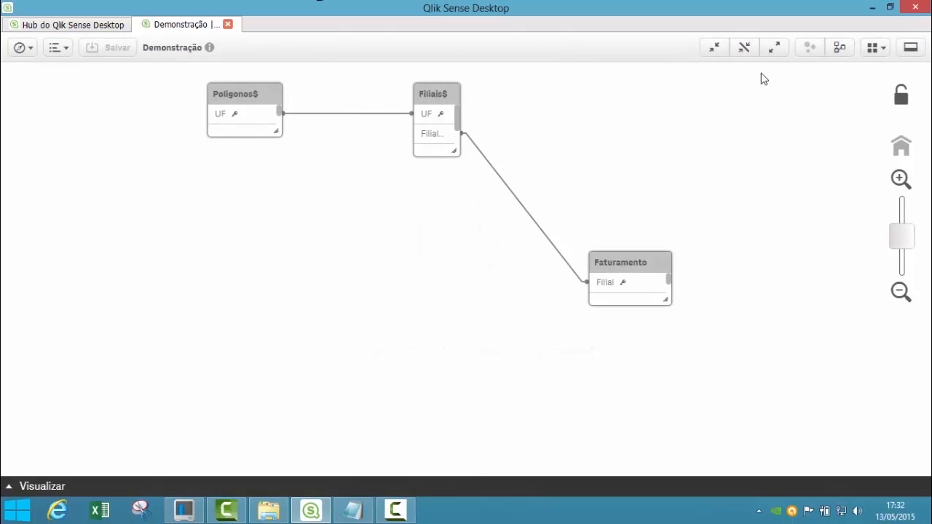
click(776, 48)
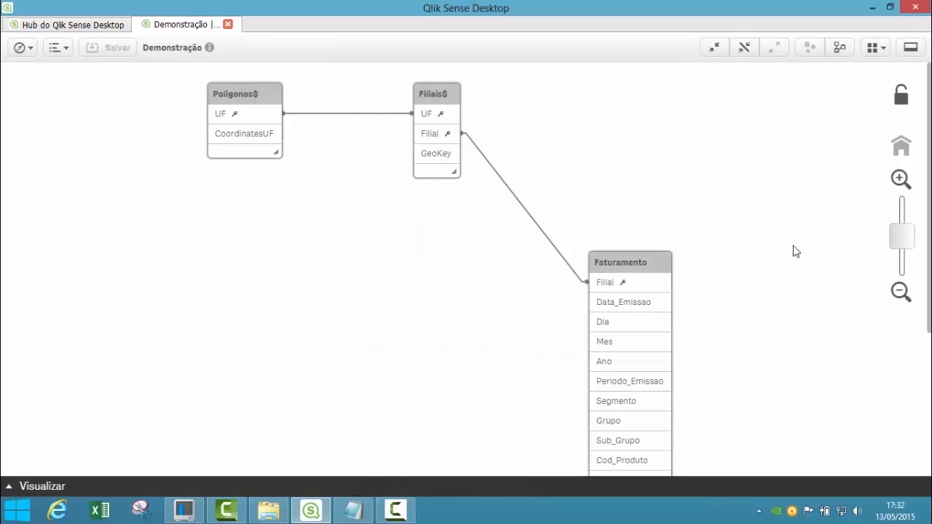
mouse_move(902, 249)
mouse_down()
mouse_move(902, 233)
mouse_move(895, 259)
mouse_move(901, 235)
mouse_up()
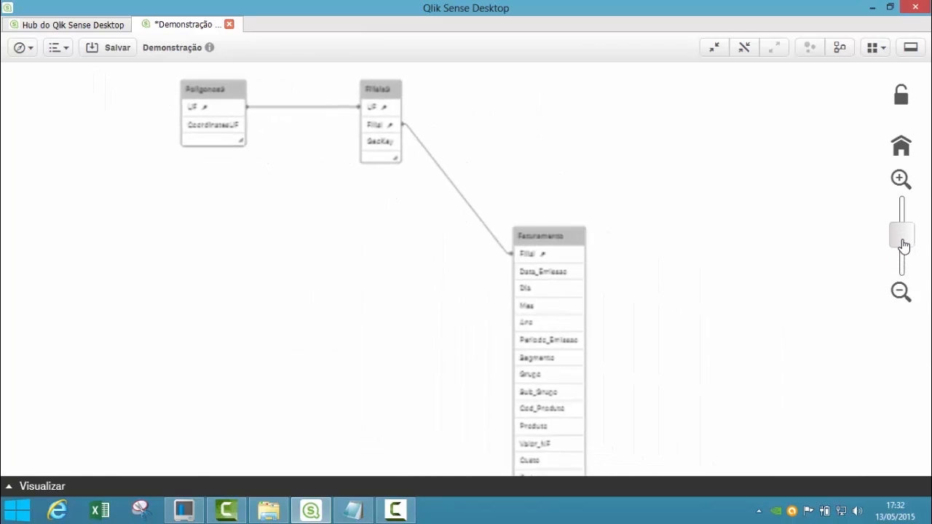
Move the Faturamento table up level with the other tables, shift Filiais$ closer to Poligonos$, and save the app
drag(691, 287, 699, 94)
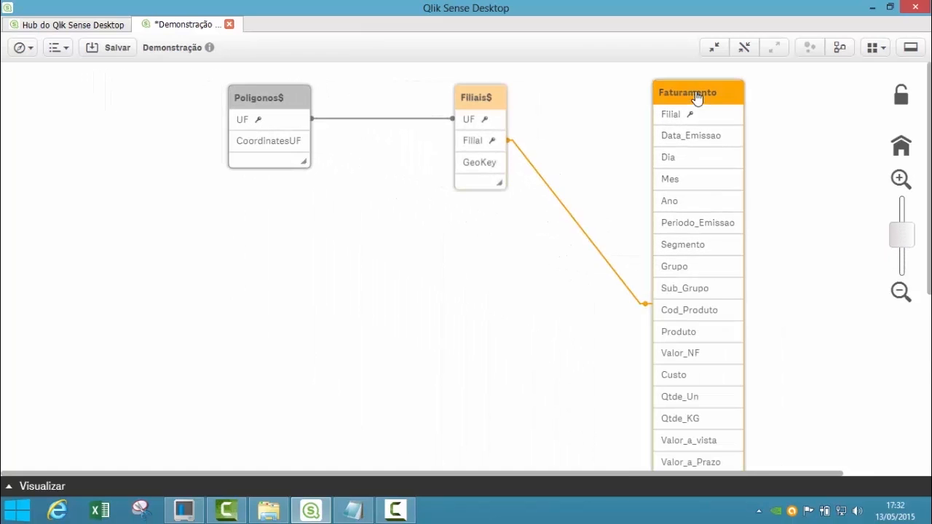
click(118, 47)
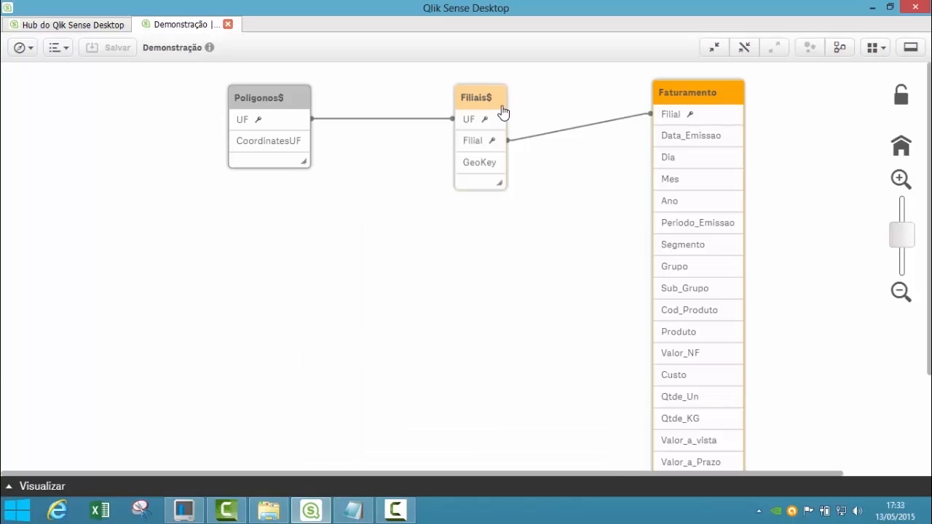
drag(503, 110, 464, 115)
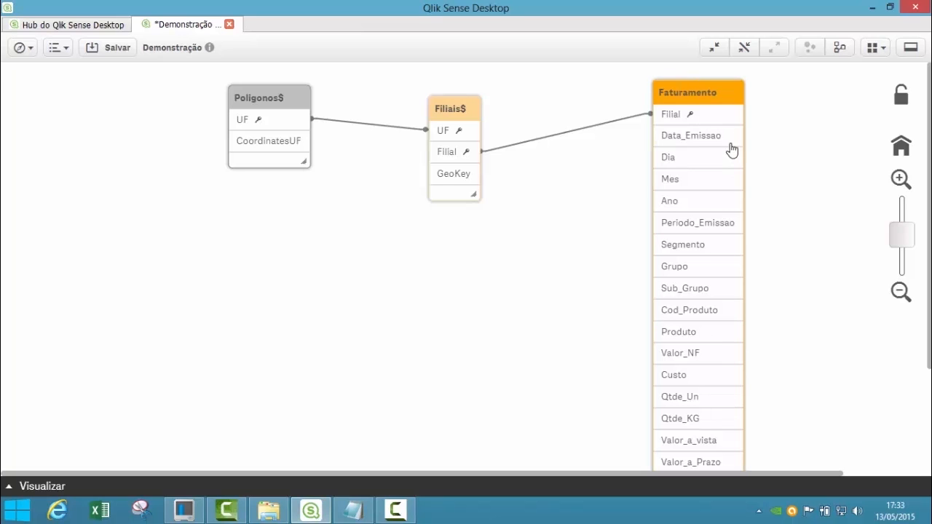
click(487, 212)
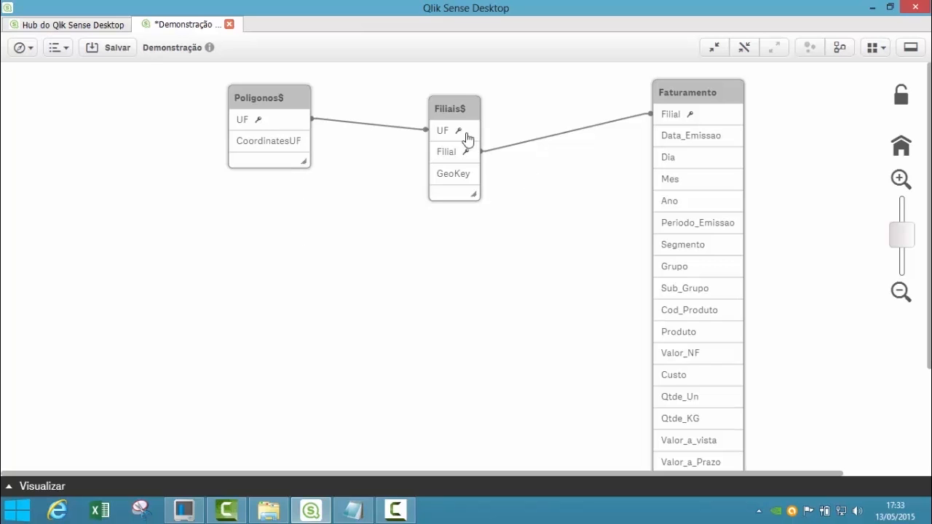
drag(459, 110, 444, 104)
click(111, 49)
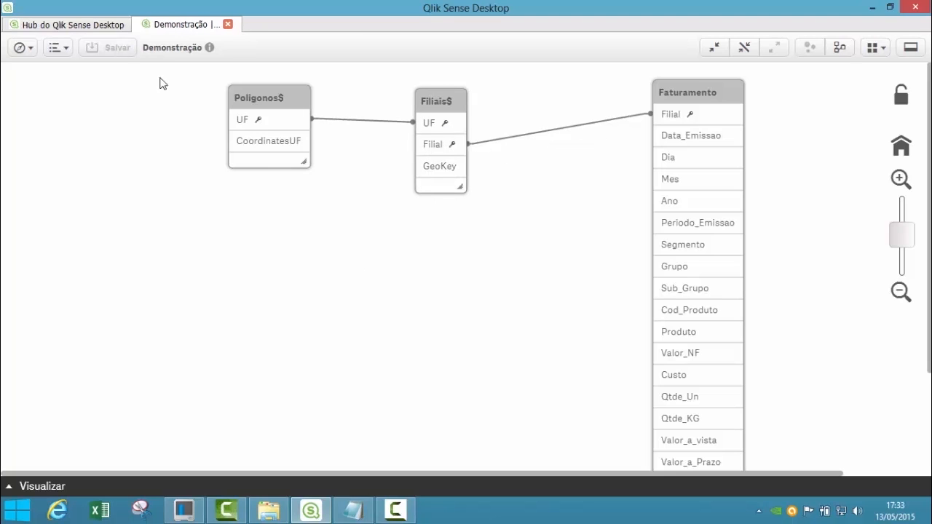
Go to the app overview and open the sheet Minha nova pasta in edit mode
click(27, 56)
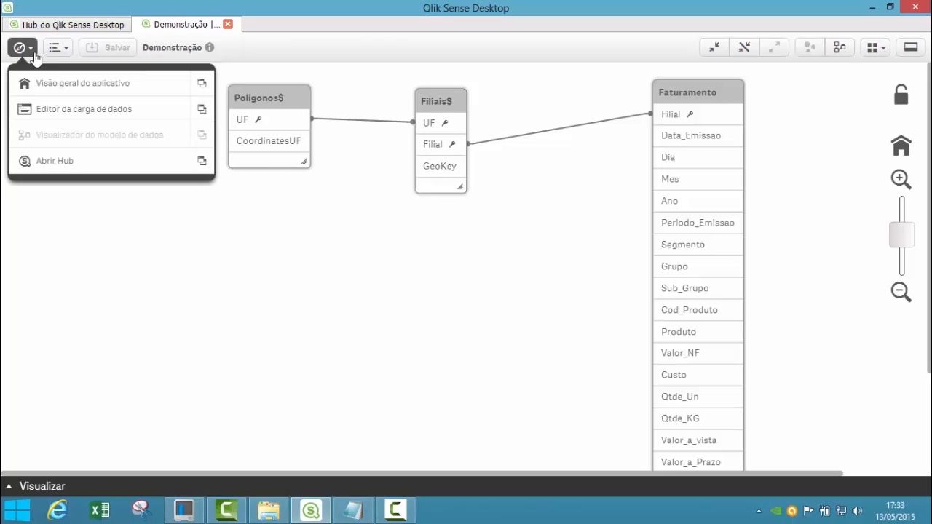
click(96, 93)
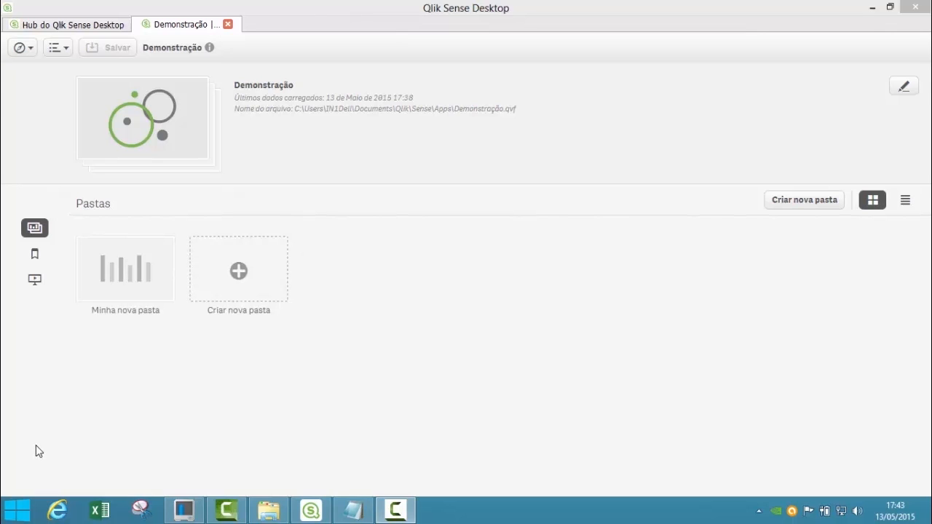
click(128, 275)
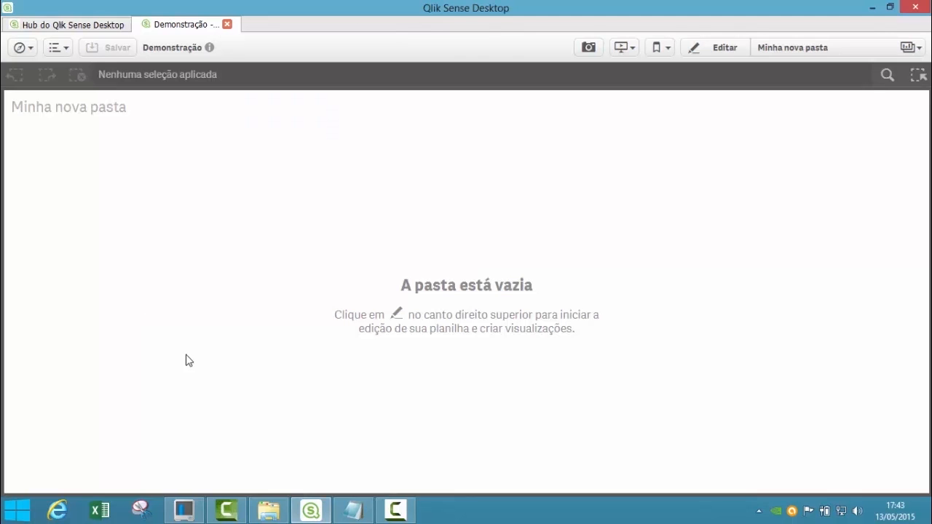
click(707, 47)
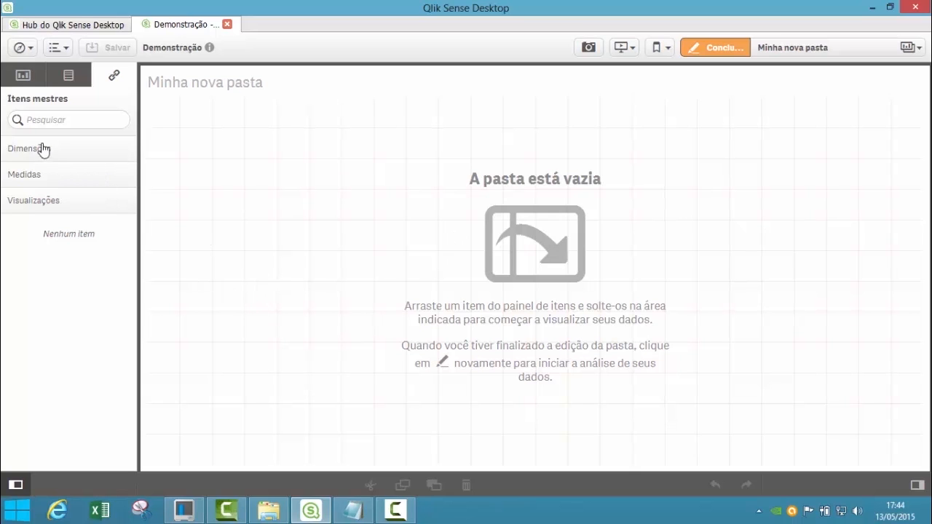
Examine the available charts and data fields, search the fields for Filial, and clear the search
click(27, 76)
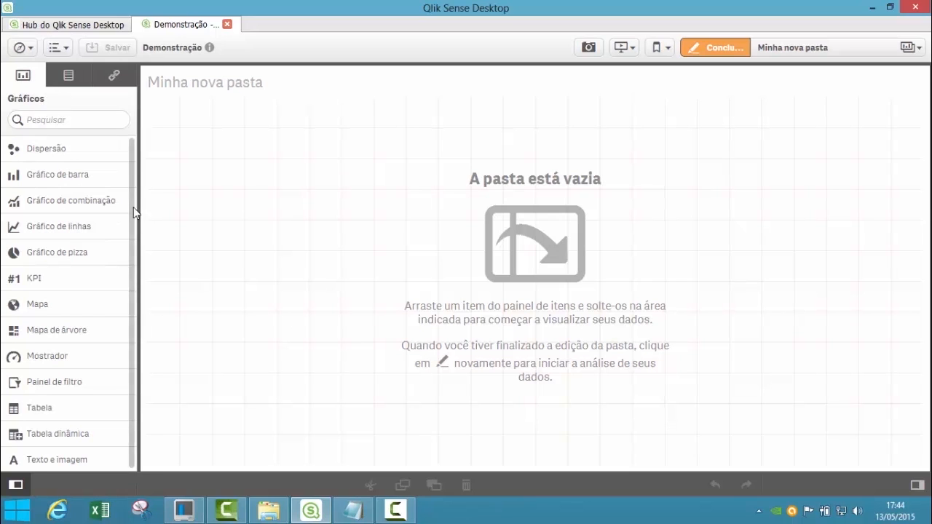
drag(132, 207, 134, 275)
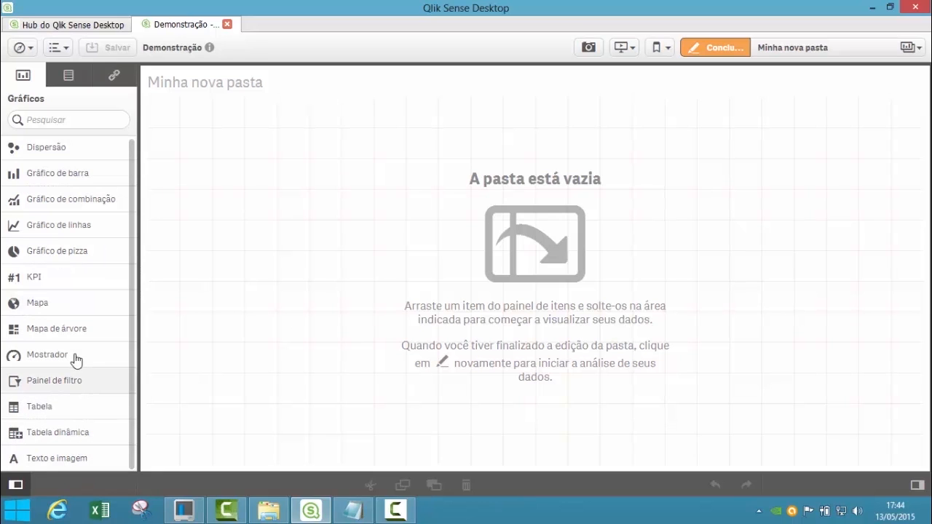
click(70, 81)
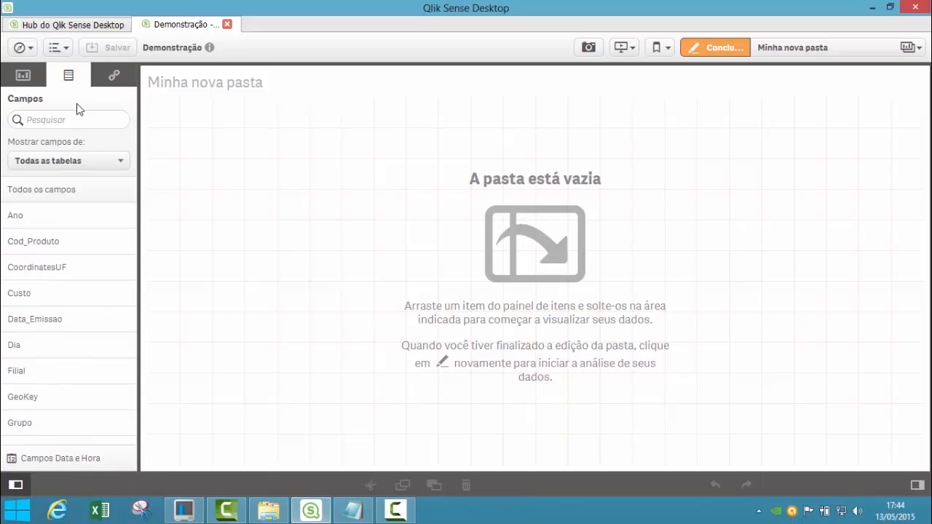
drag(133, 233, 131, 211)
click(111, 163)
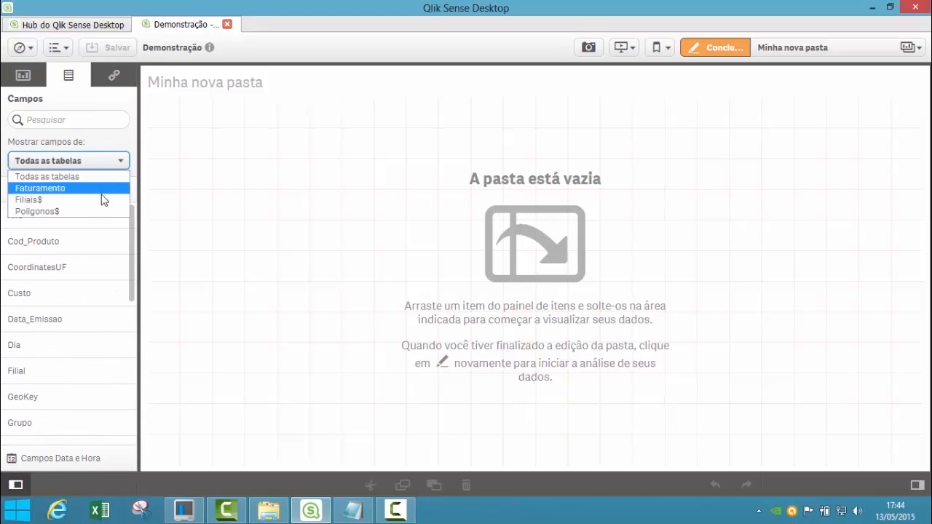
click(73, 120)
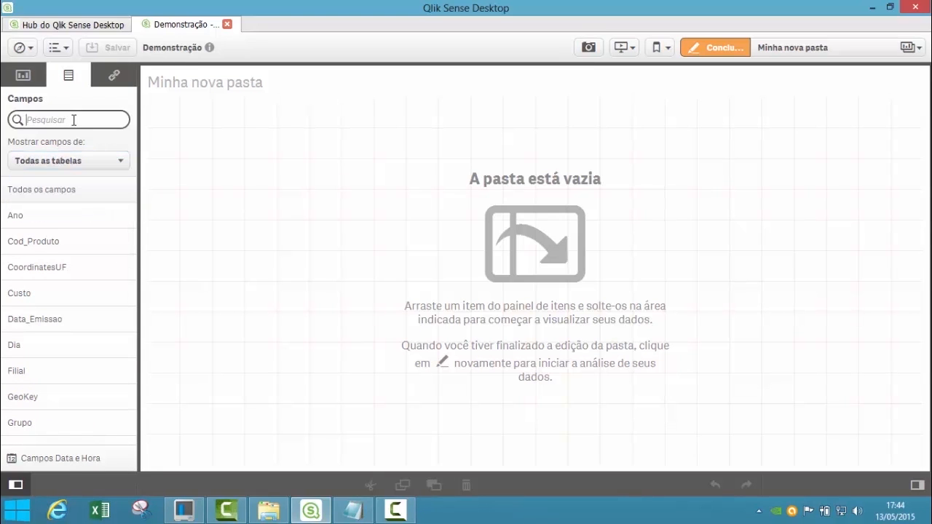
text(Filial)
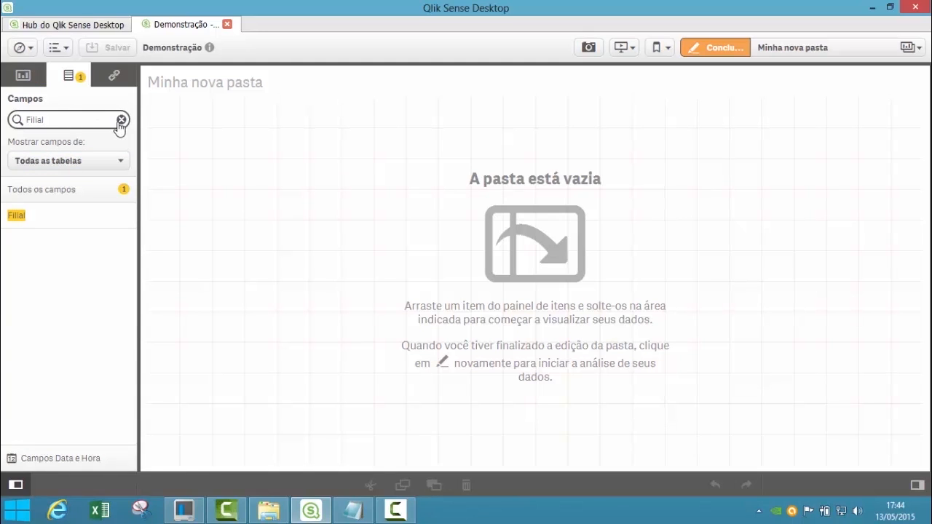
click(121, 120)
Create a single master dimension from the Cod_Produto field
click(115, 77)
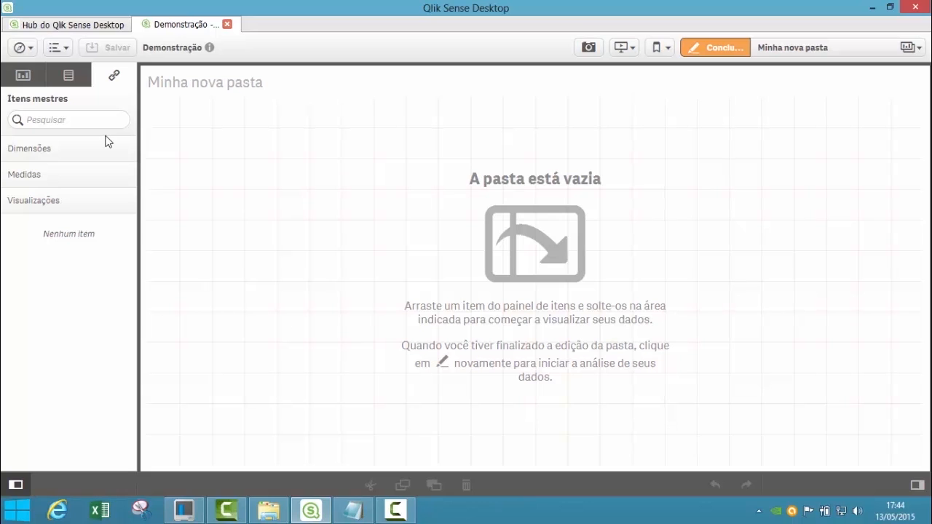
click(81, 150)
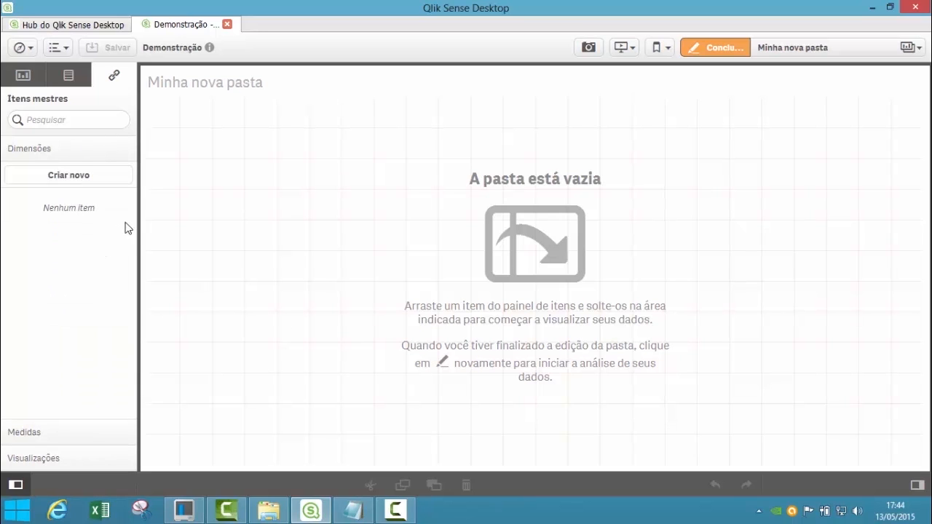
click(75, 178)
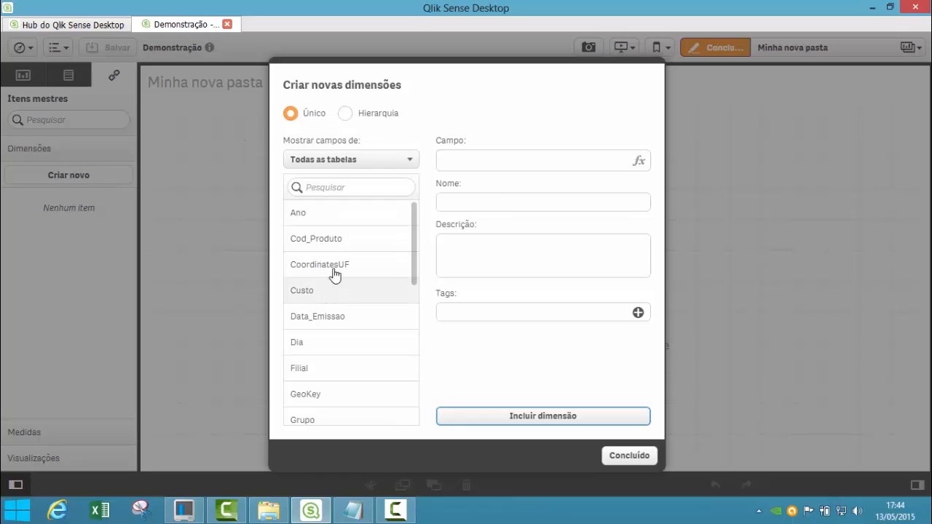
click(332, 243)
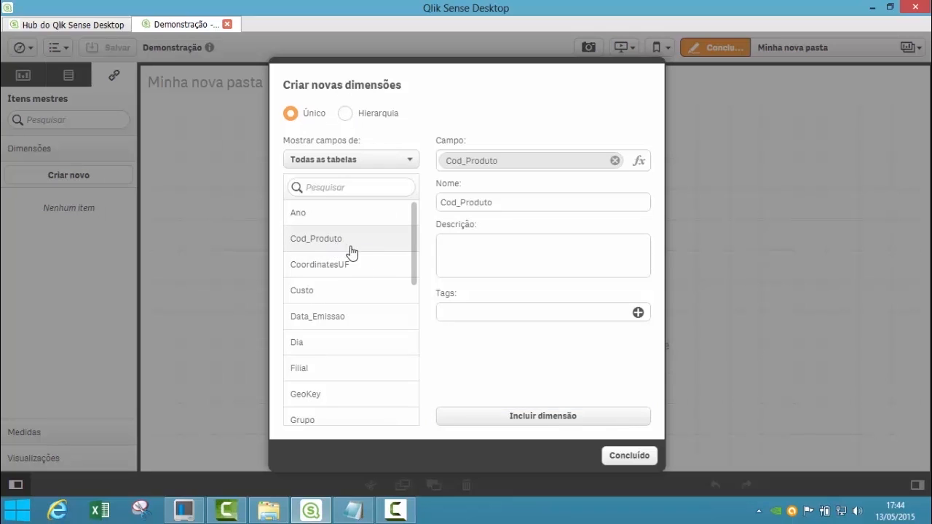
click(513, 412)
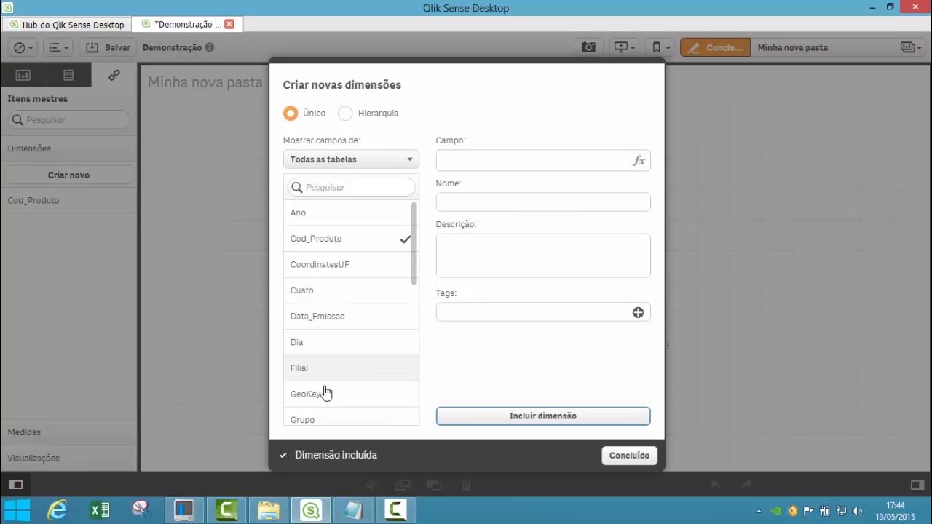
Add the Grupo and Produto fields as single master dimensions
drag(413, 281, 419, 324)
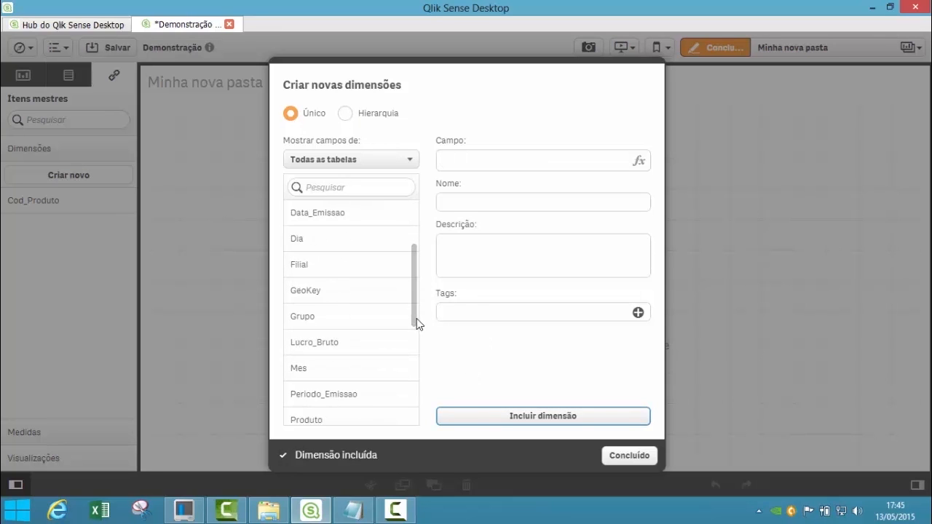
click(327, 323)
click(485, 416)
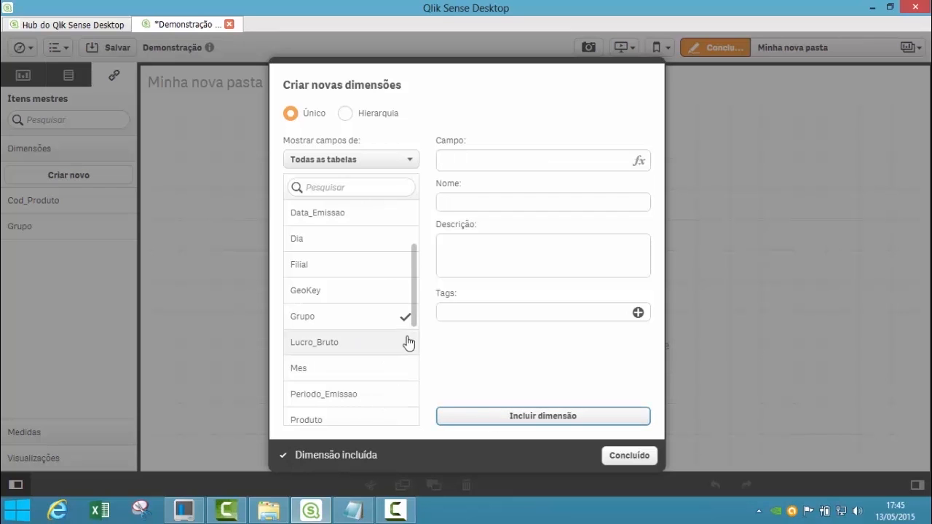
scroll(397, 339, down, 3)
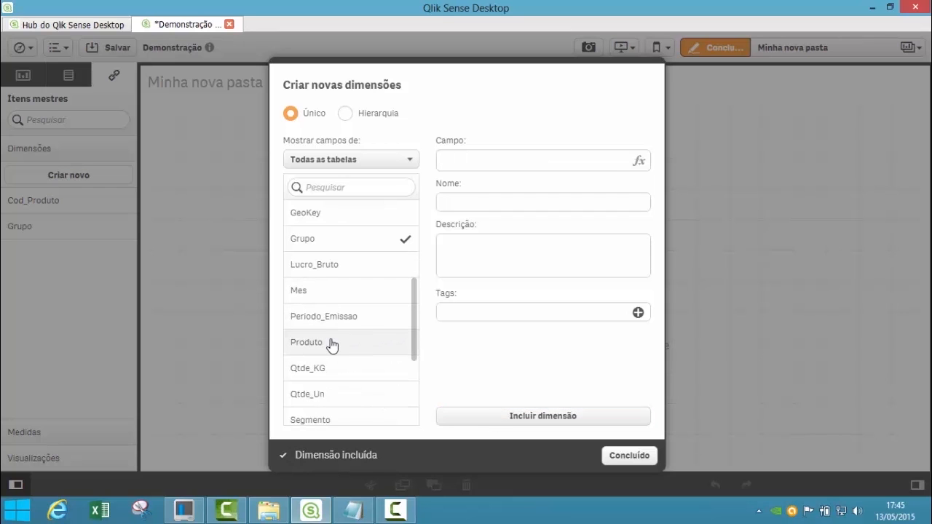
click(331, 343)
click(476, 419)
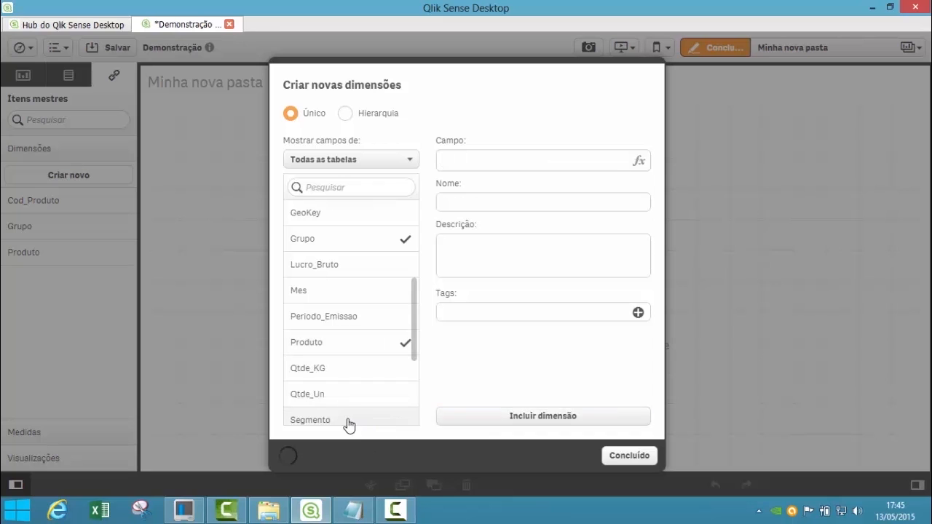
Add the Segmento, Sub_Grupo and UF fields as single master dimensions
click(349, 420)
click(485, 421)
drag(414, 350, 413, 406)
click(337, 295)
click(476, 414)
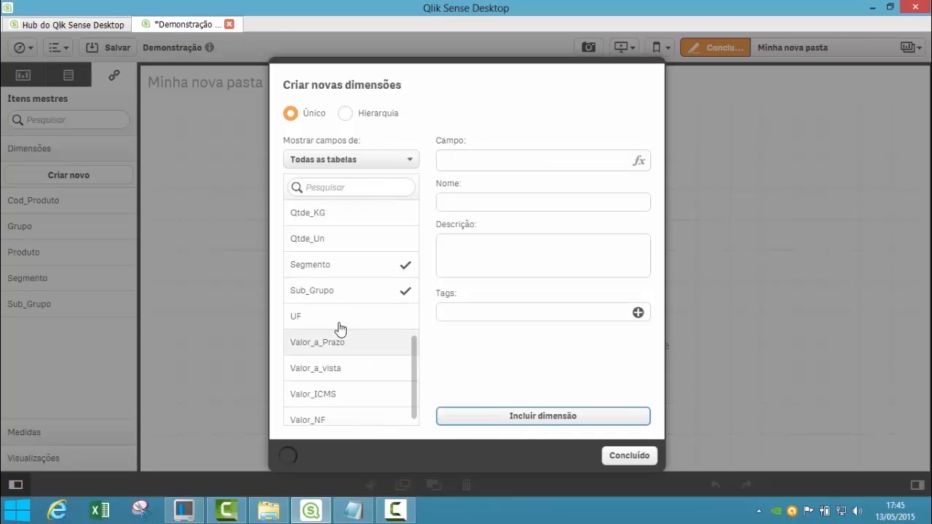
click(338, 321)
click(503, 417)
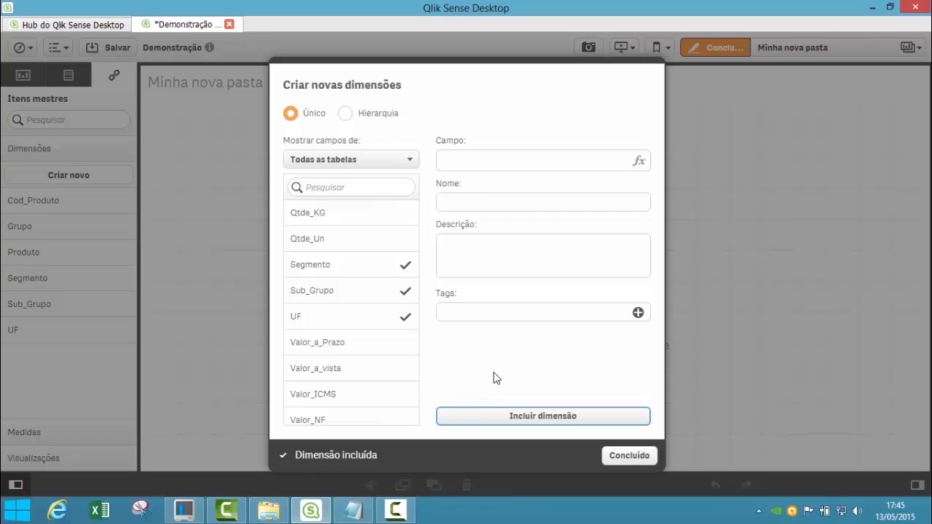
Start a hierarchical (Hierarquia) dimension with Ano as its first level and clear the field search
click(345, 114)
click(350, 186)
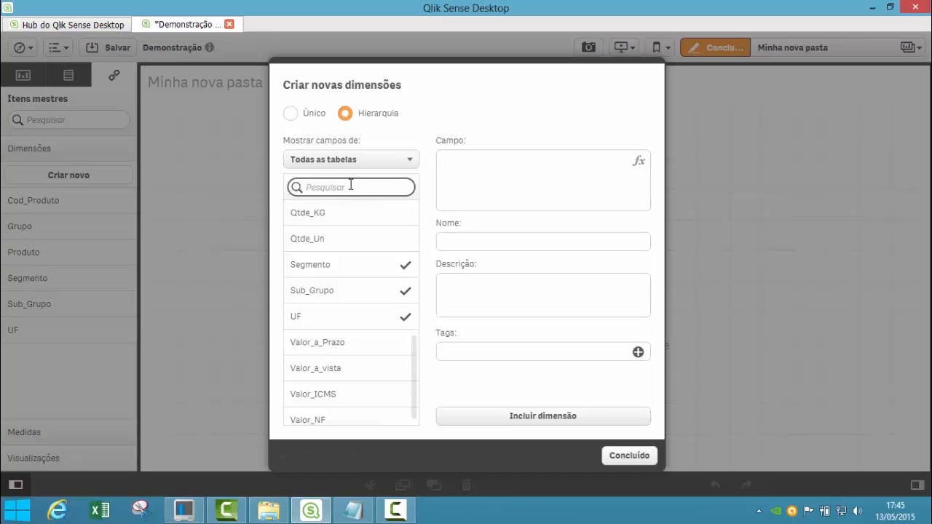
text(an)
click(338, 220)
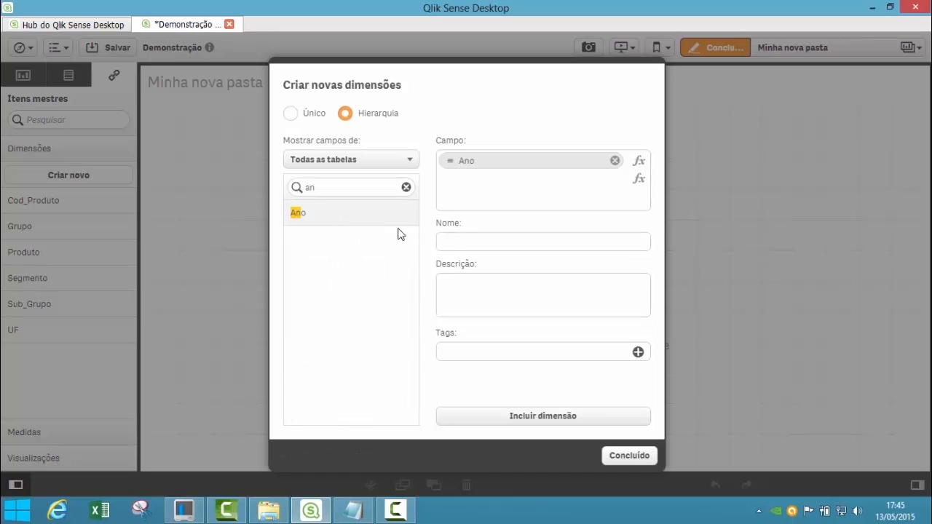
click(371, 188)
click(405, 187)
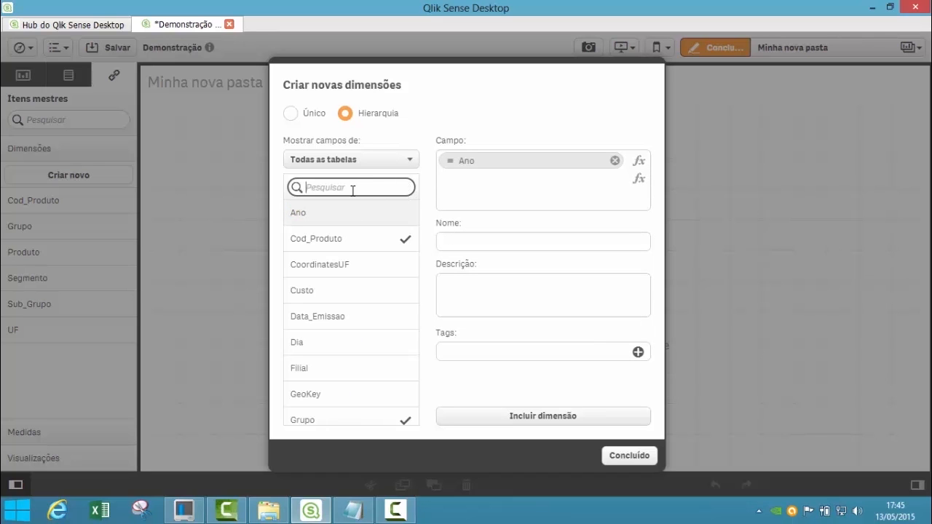
Add the Mes and Dia fields as the second and third levels of the hierarchical dimension
text(mes)
click(354, 221)
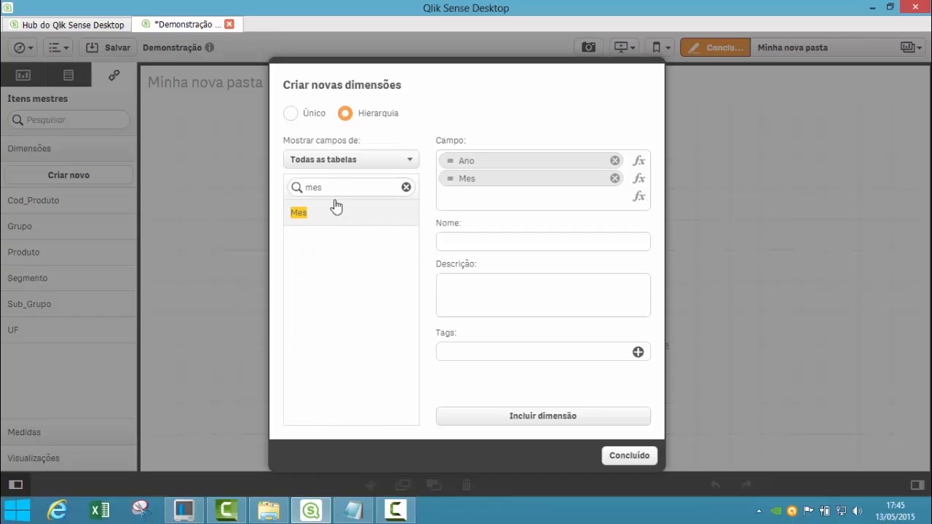
double_click(338, 187)
text(dia)
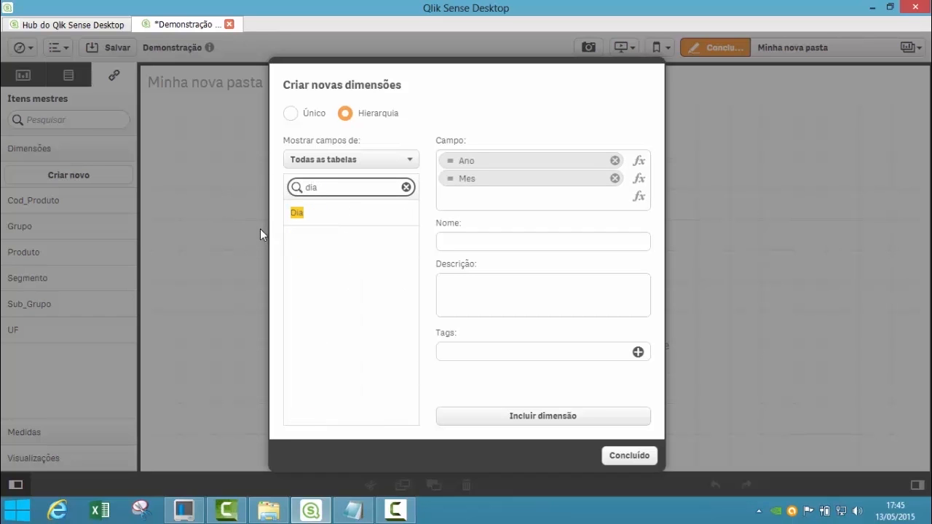
click(297, 213)
Name the hierarchical dimension Temporal, include it in the master items and finish creating dimensions
click(499, 239)
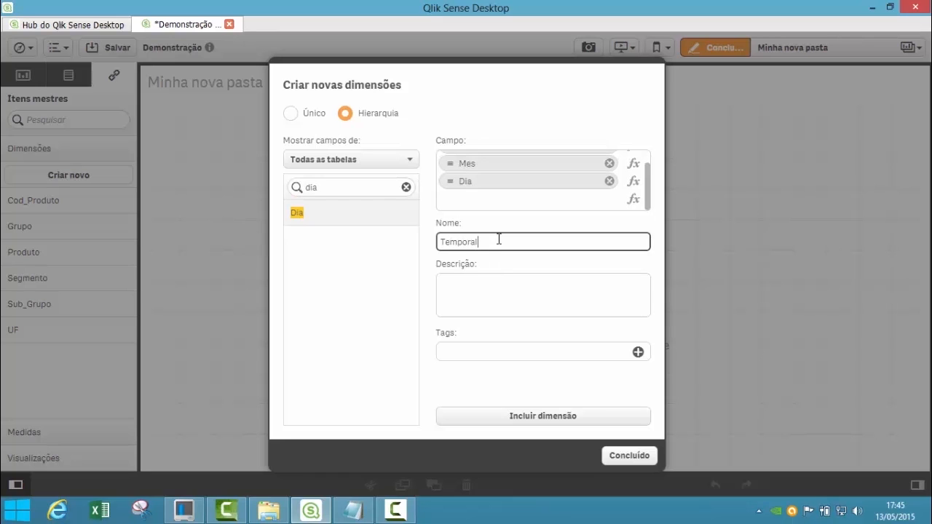
click(554, 422)
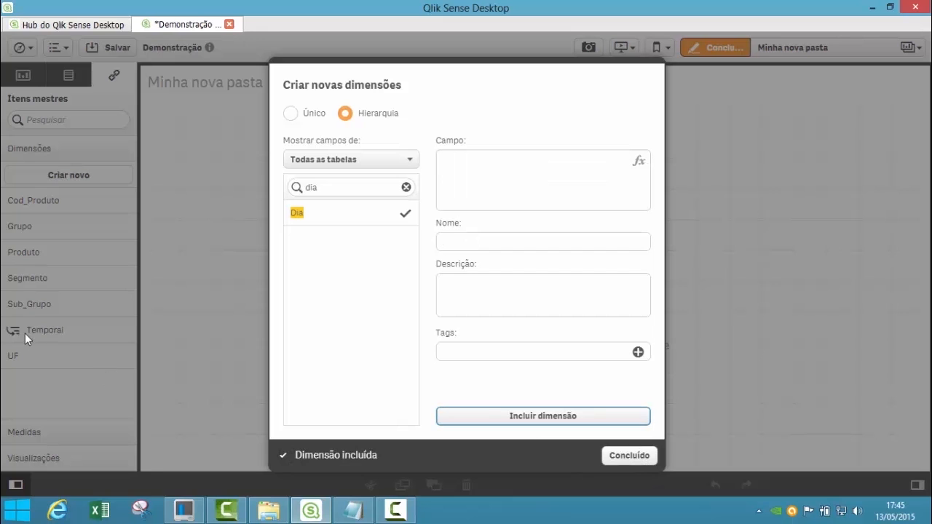
click(630, 464)
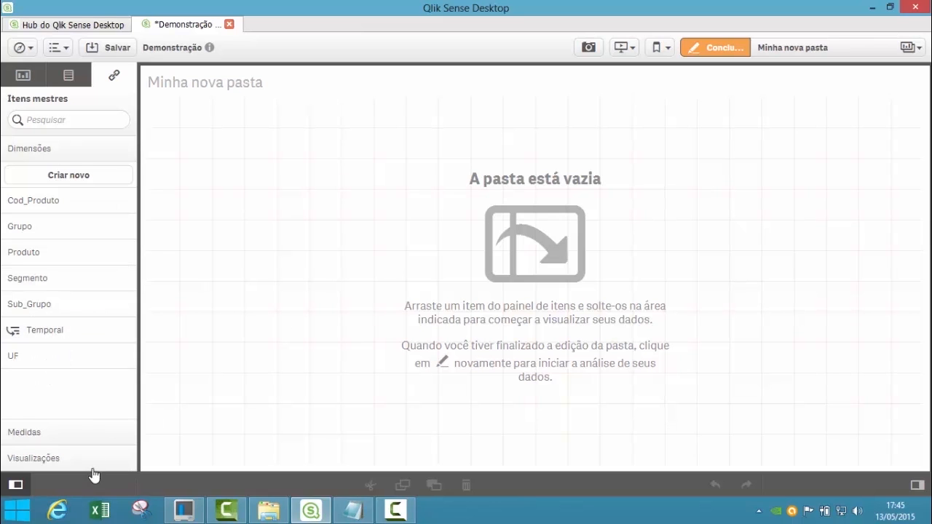
Create a master measure named Venda with the expression Sum(Valor_a_vista)
click(64, 436)
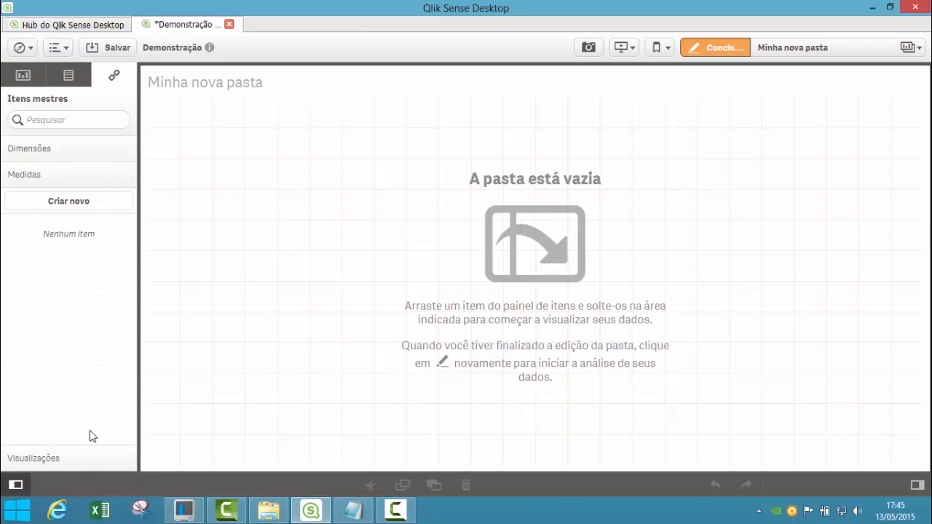
click(82, 204)
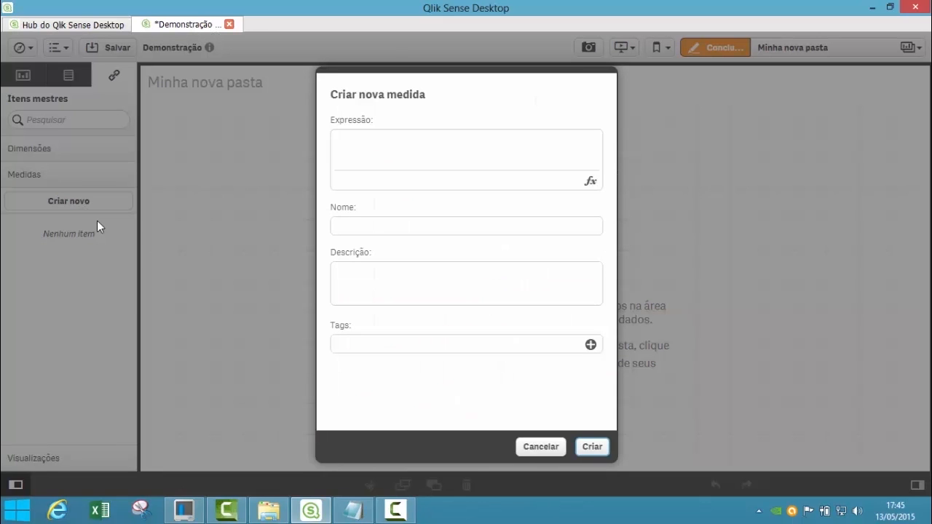
click(590, 181)
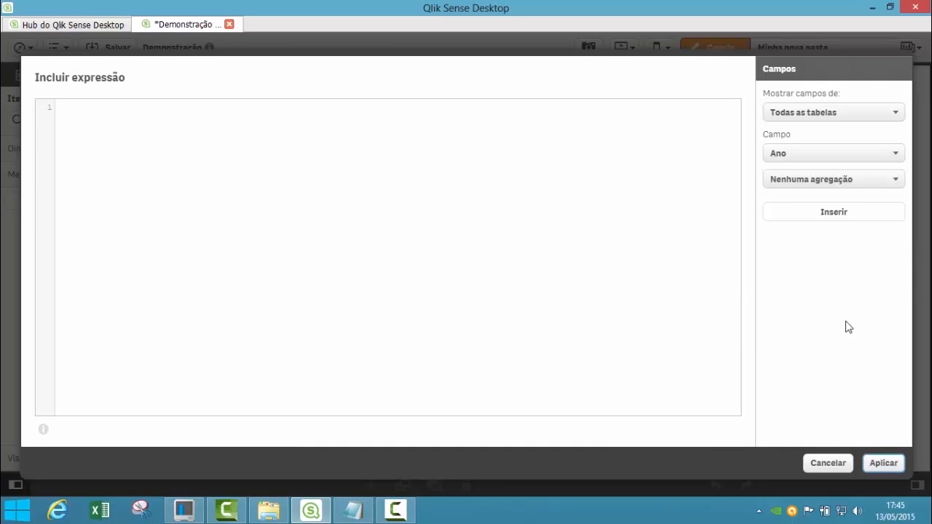
click(839, 153)
scroll(830, 222, down, 1)
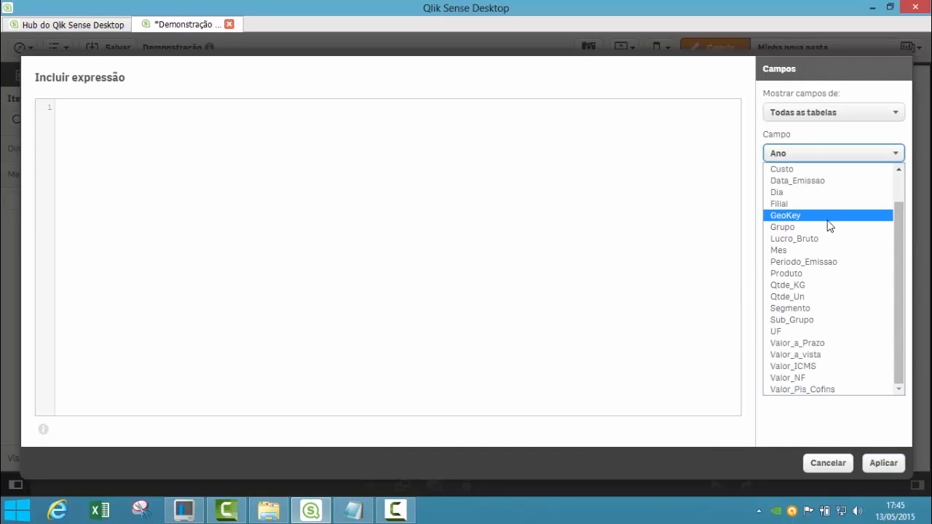
click(836, 357)
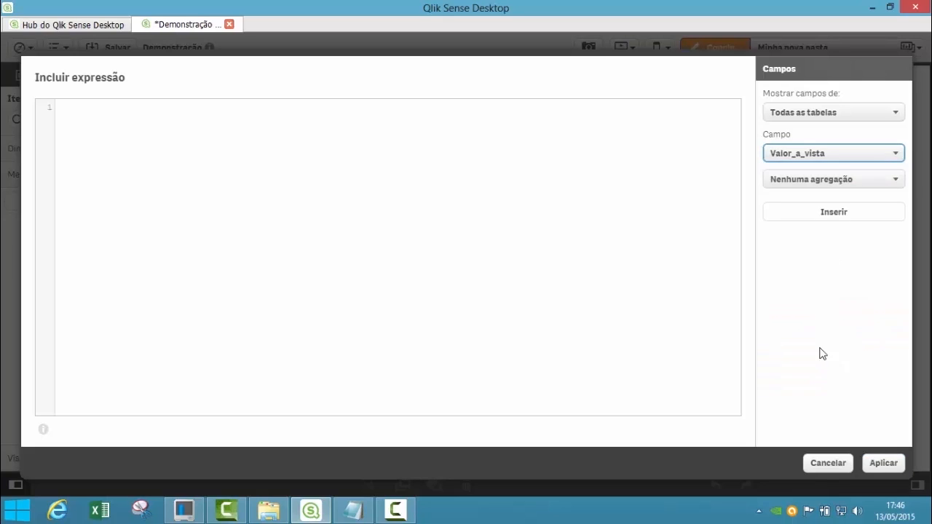
click(796, 180)
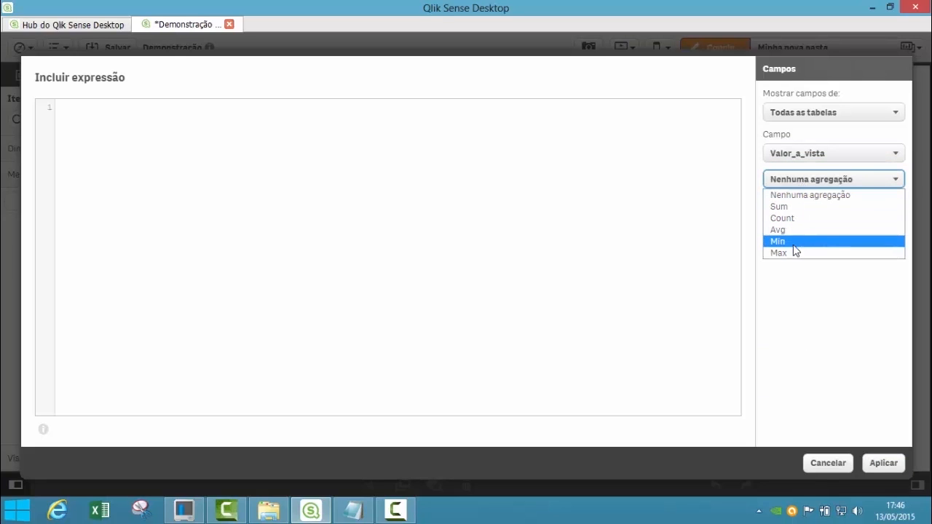
click(792, 207)
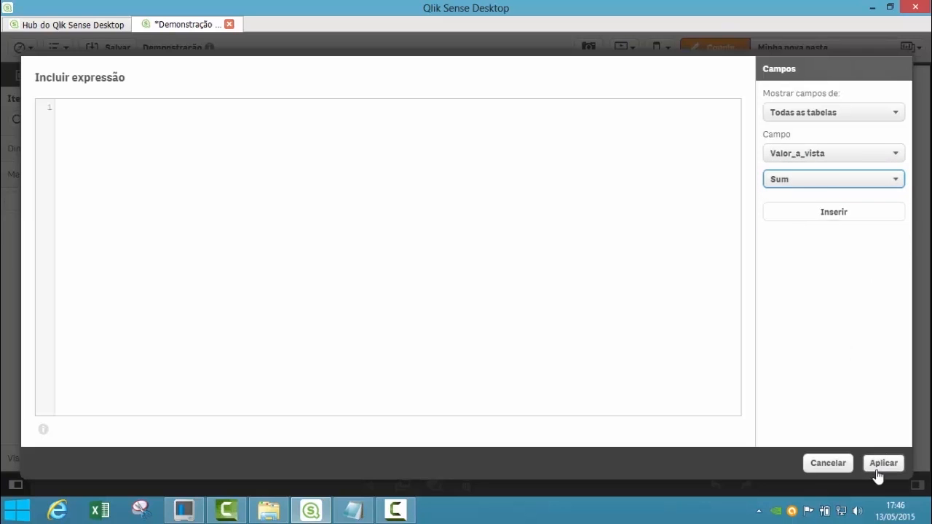
click(837, 213)
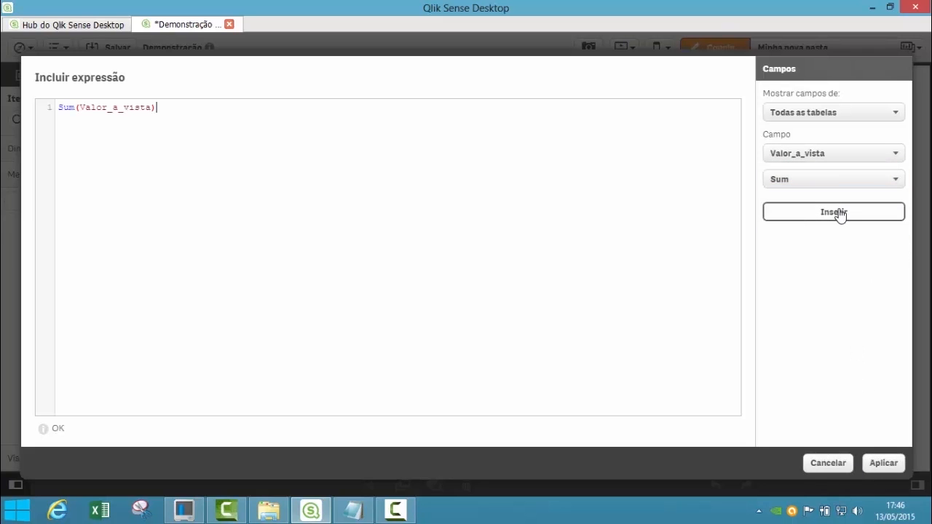
click(887, 464)
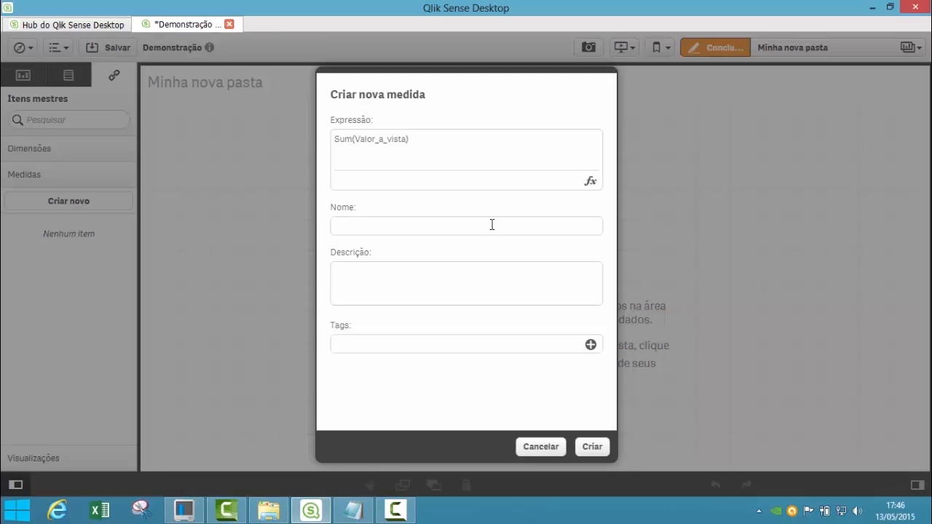
click(401, 223)
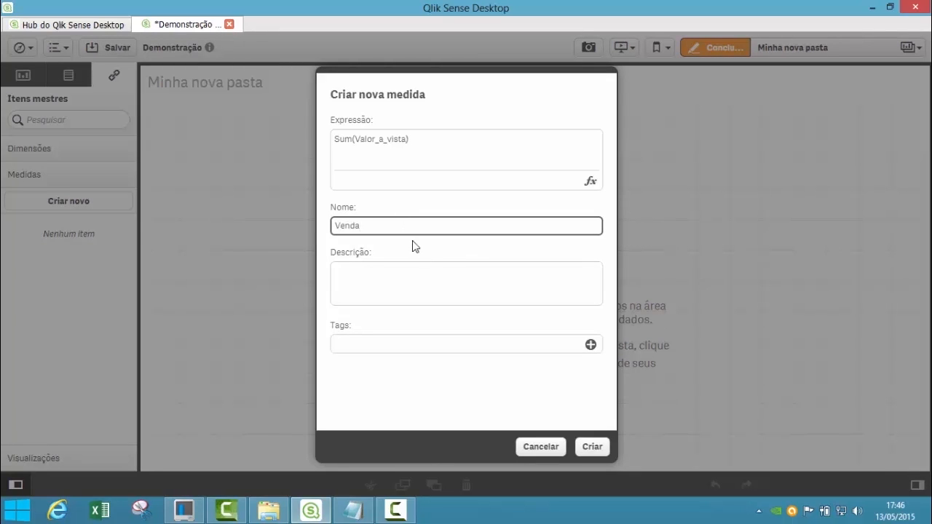
click(596, 445)
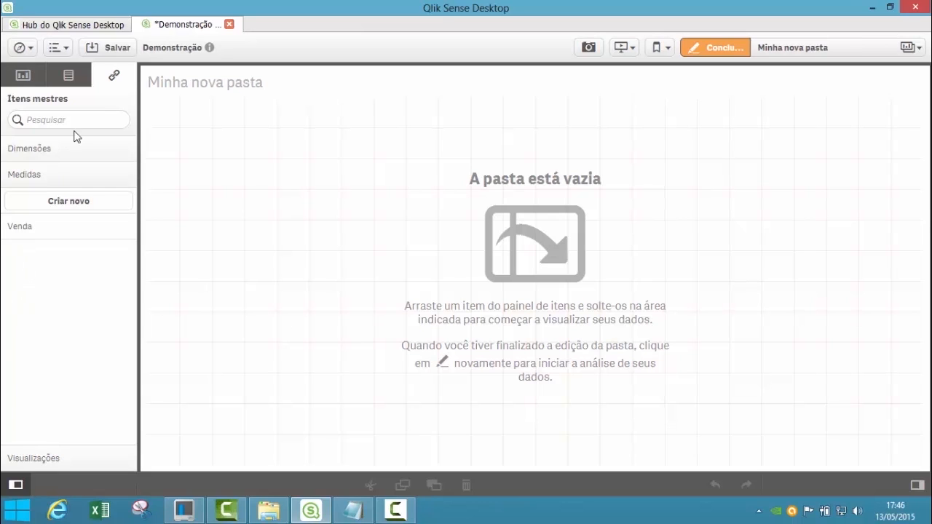
Add the Grupo master dimension to the sheet's upper-left corner as a filter, shrunk to one grid row and a narrow width
click(47, 458)
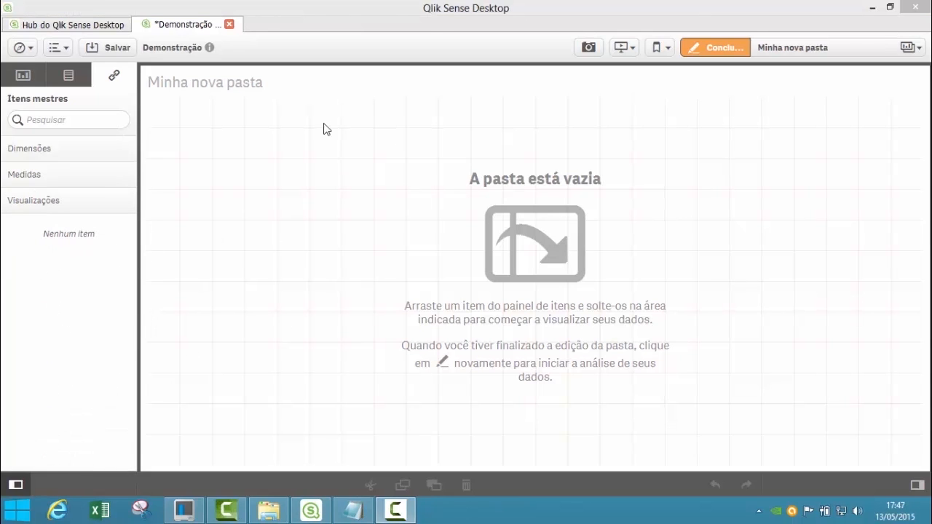
click(81, 154)
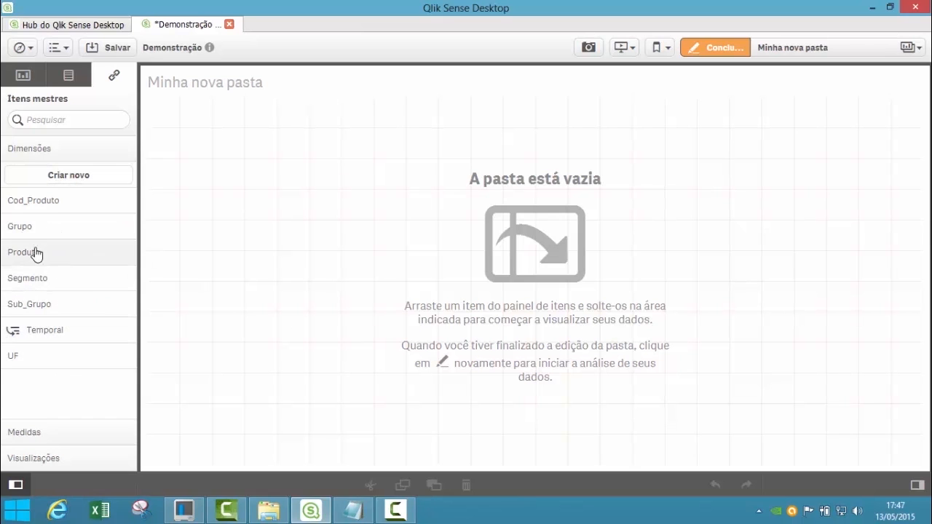
drag(48, 232, 246, 360)
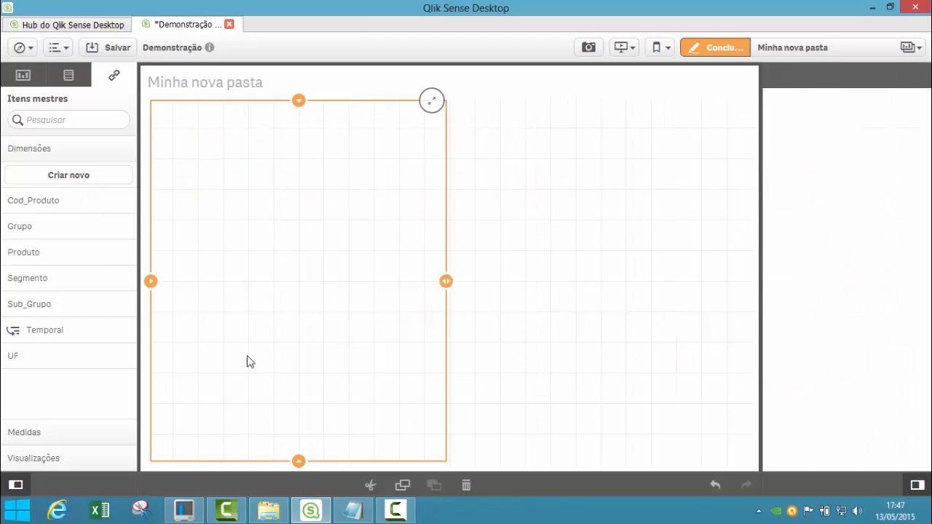
drag(300, 461, 289, 140)
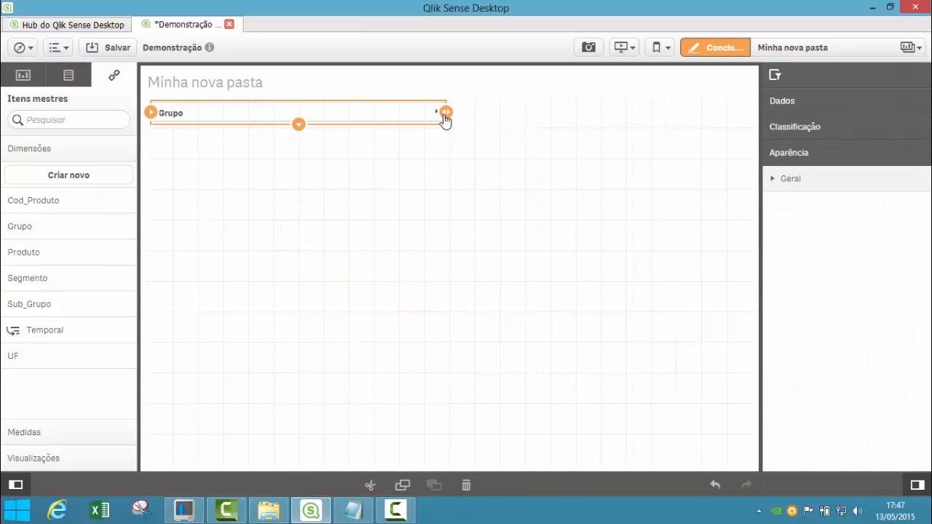
drag(446, 117, 255, 138)
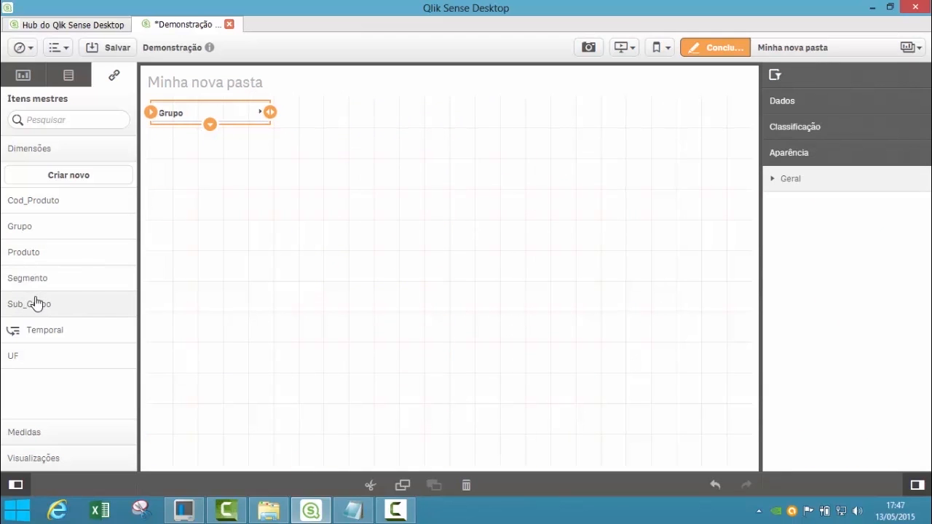
Add a Sub_Grupo filter beside Grupo, narrow the Grupo filter to match and close the gap between them
drag(35, 309, 376, 129)
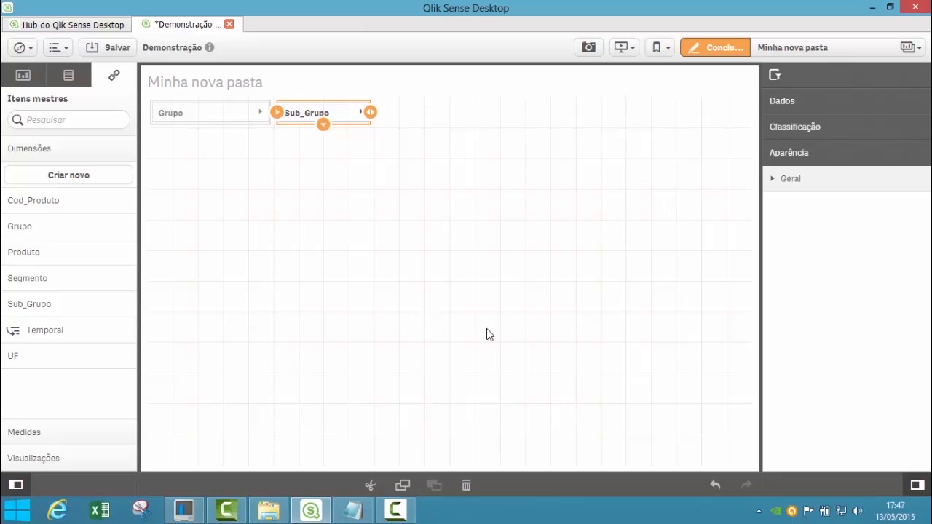
click(248, 122)
drag(266, 117, 344, 118)
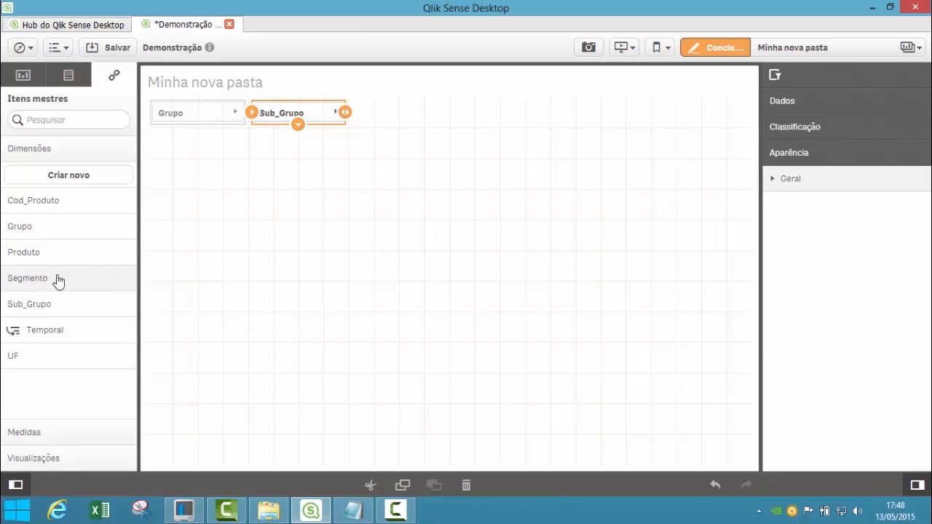
Add Segmento and Produto filters along the same row and a UF filter at its end, leaving one filter-width gap before UF
drag(58, 278, 456, 124)
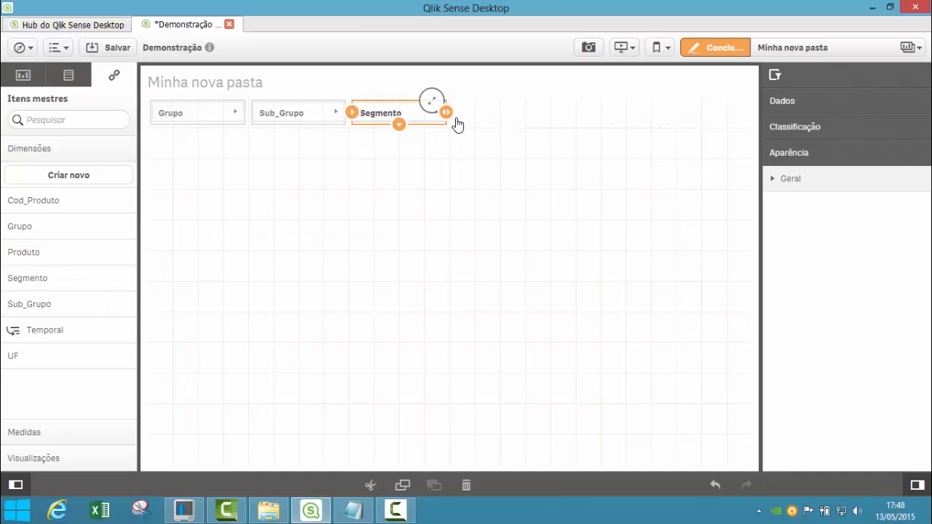
drag(51, 260, 552, 124)
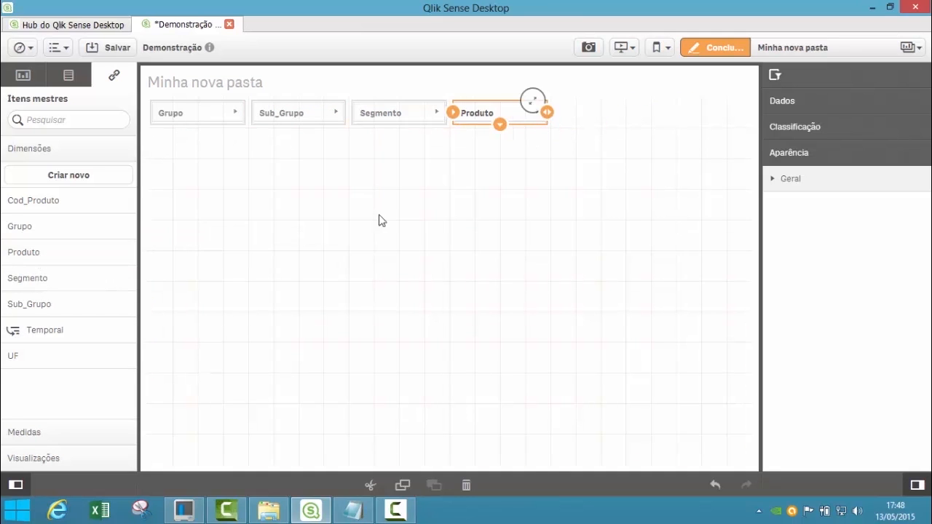
drag(16, 357, 654, 112)
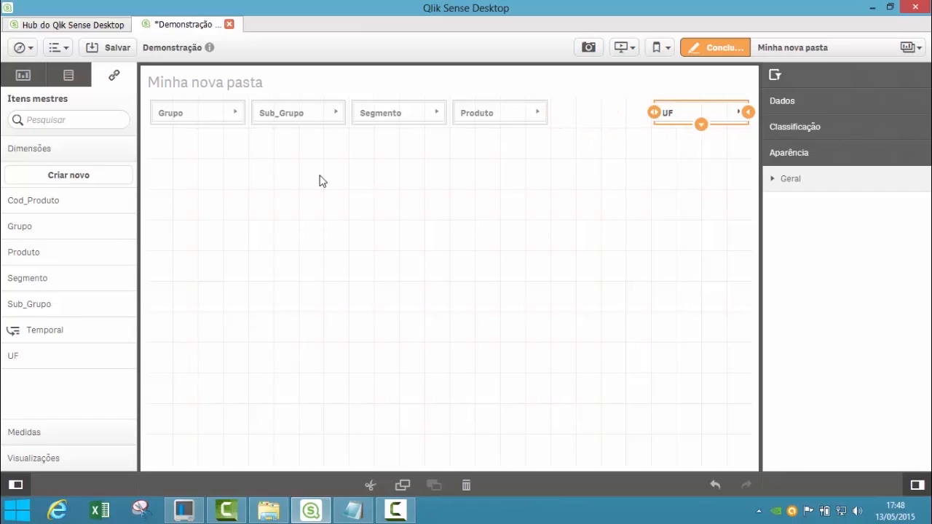
Find the Filial field and place it as a filter in the gap between Produto and UF
click(23, 75)
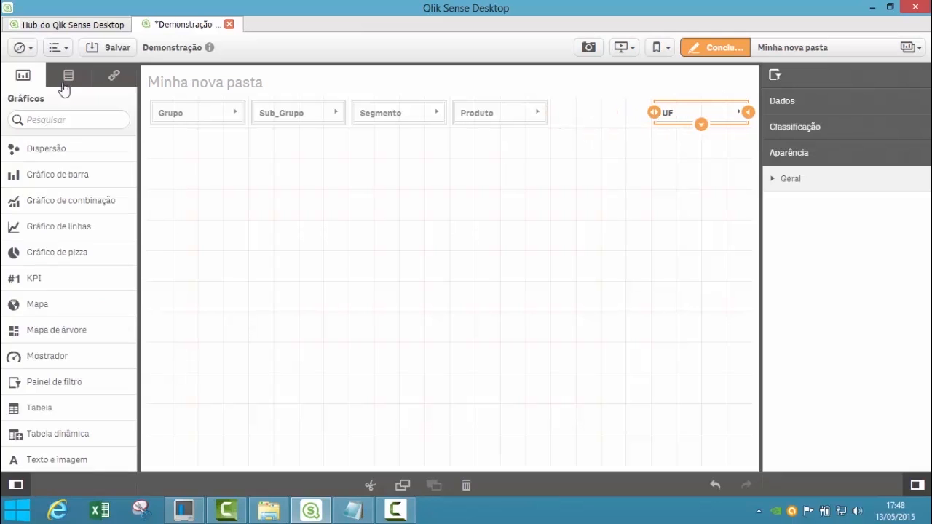
click(68, 75)
click(40, 120)
text(filial)
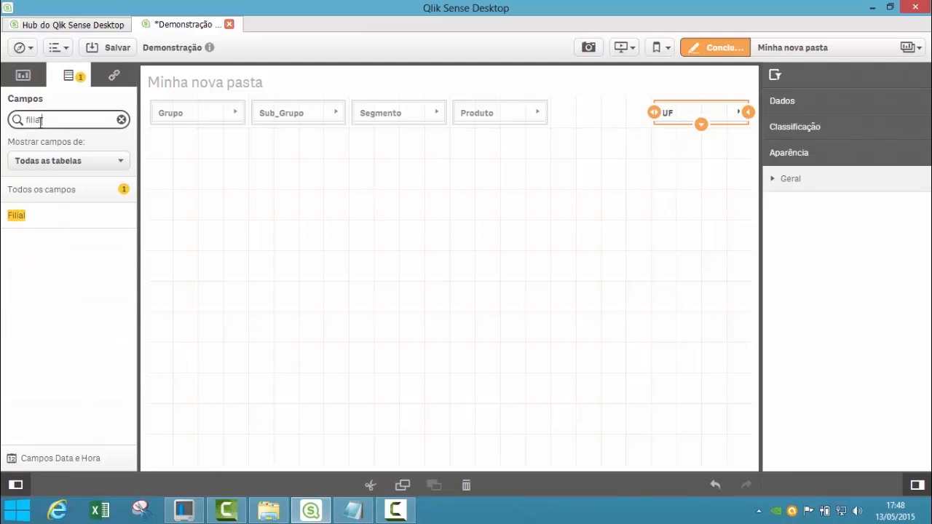
click(65, 223)
drag(66, 222, 601, 116)
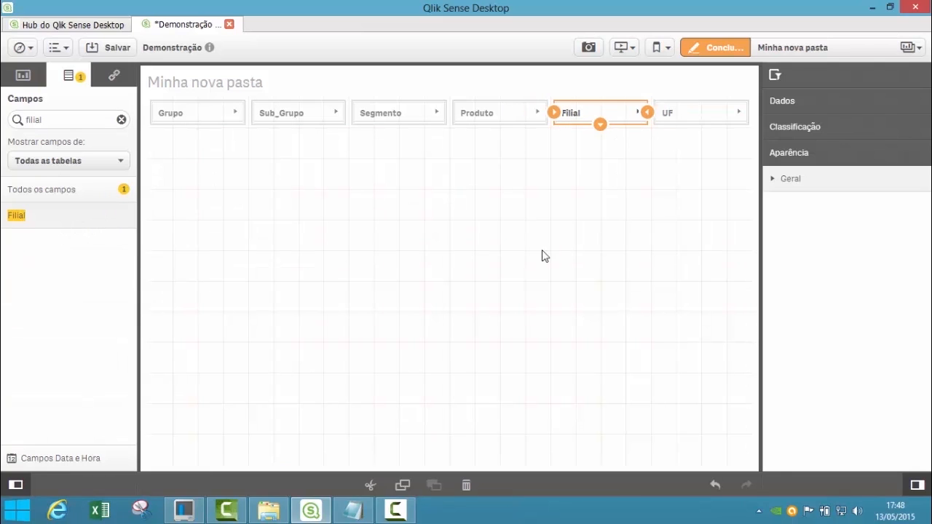
Leave edit mode and open the Grupo, Sub_Grupo and Segmento filters to examine their value lists
click(714, 50)
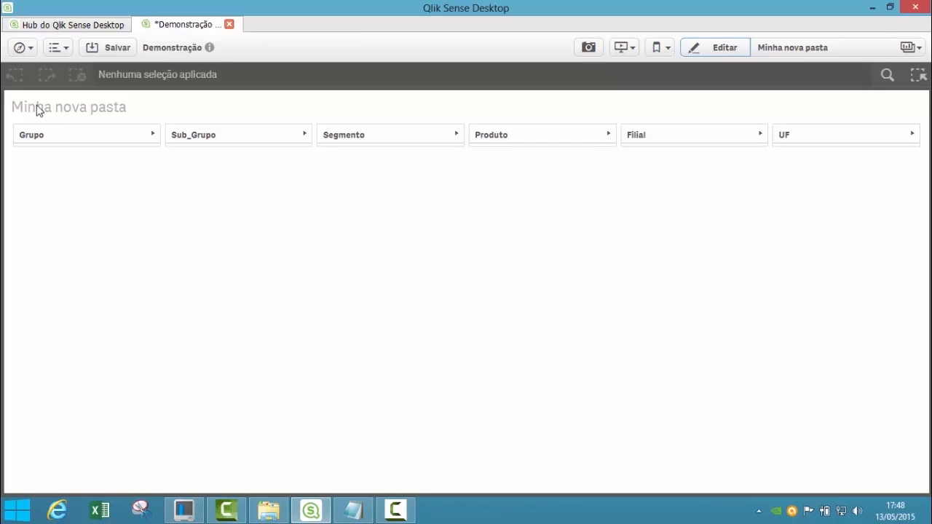
click(87, 133)
click(244, 137)
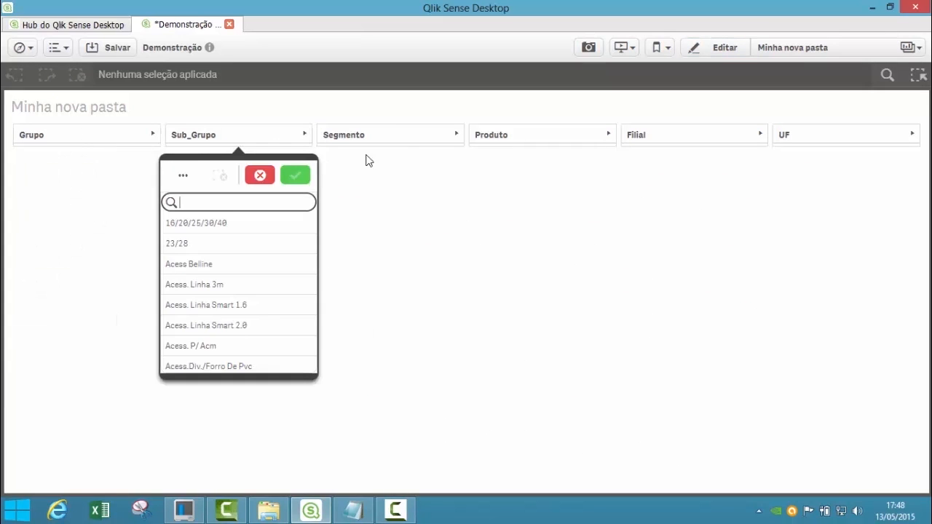
click(412, 140)
Resume editing the sheet and add a bar chart below the filter row with the Temporal master dimension
click(723, 52)
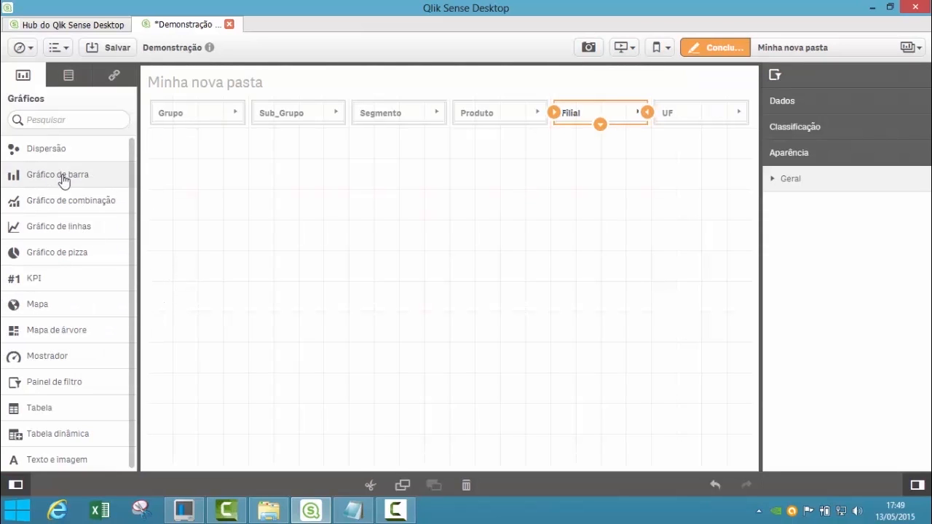
drag(62, 181, 389, 275)
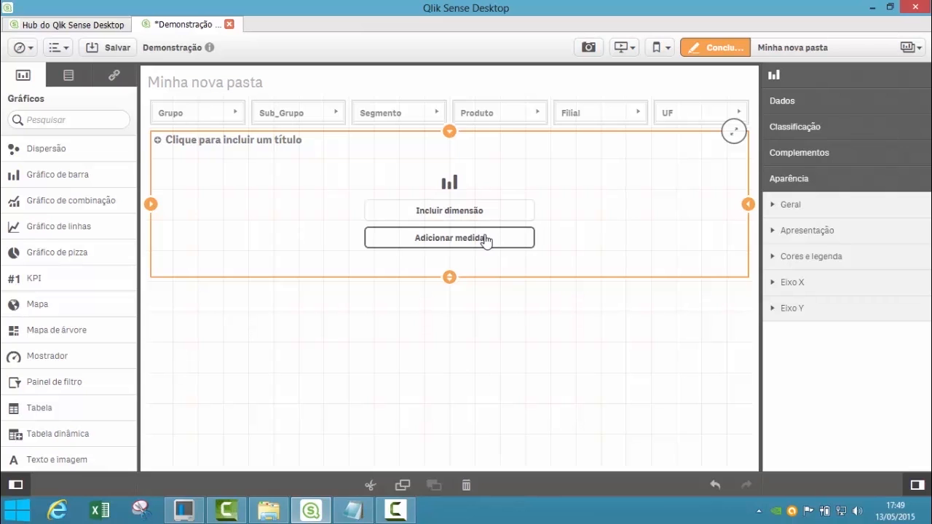
click(113, 75)
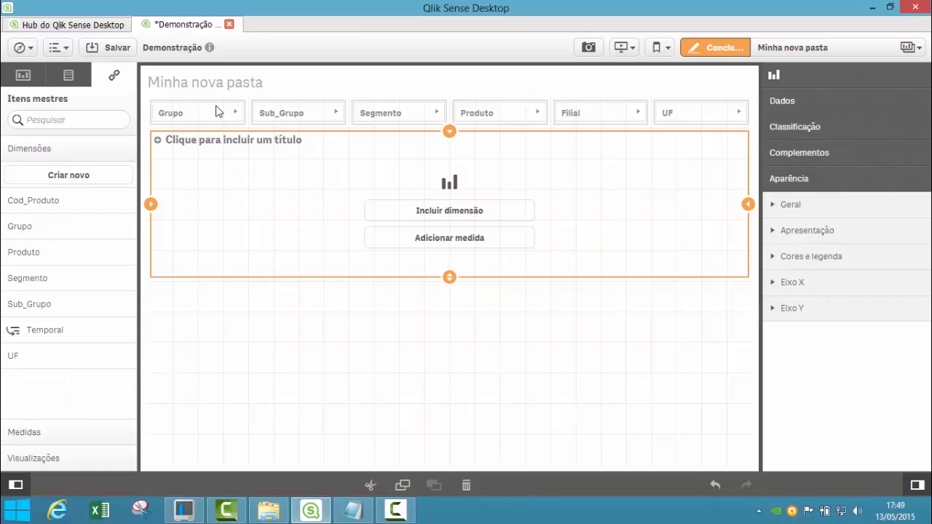
drag(66, 332, 458, 215)
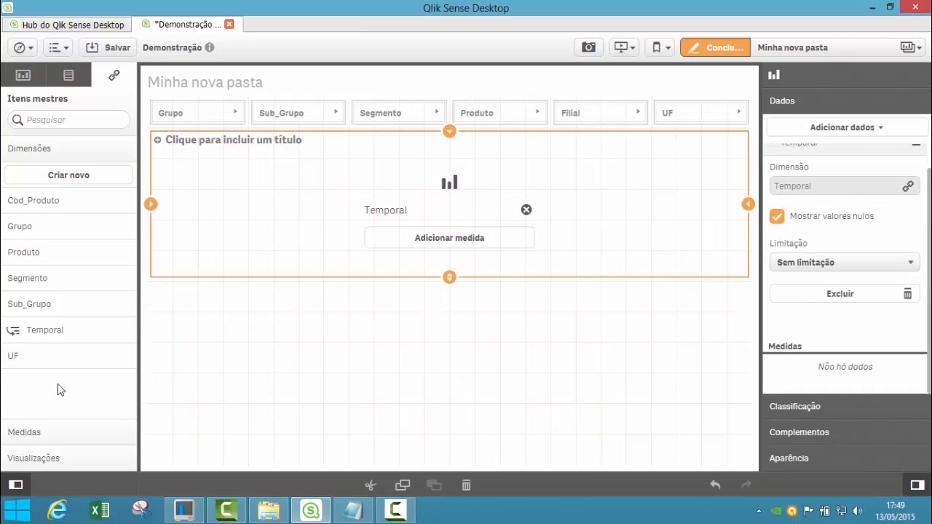
Add the Venda master measure to the bar chart with the Temporal dimension
click(116, 437)
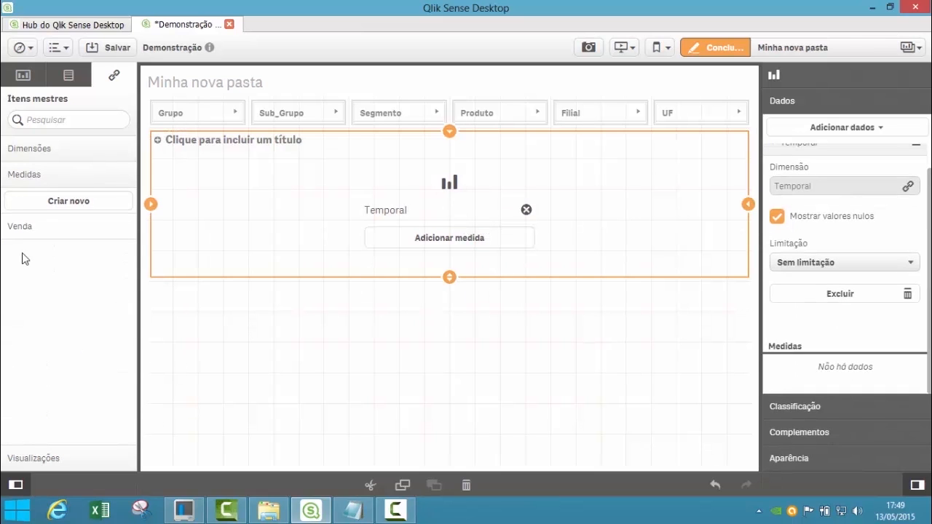
click(458, 247)
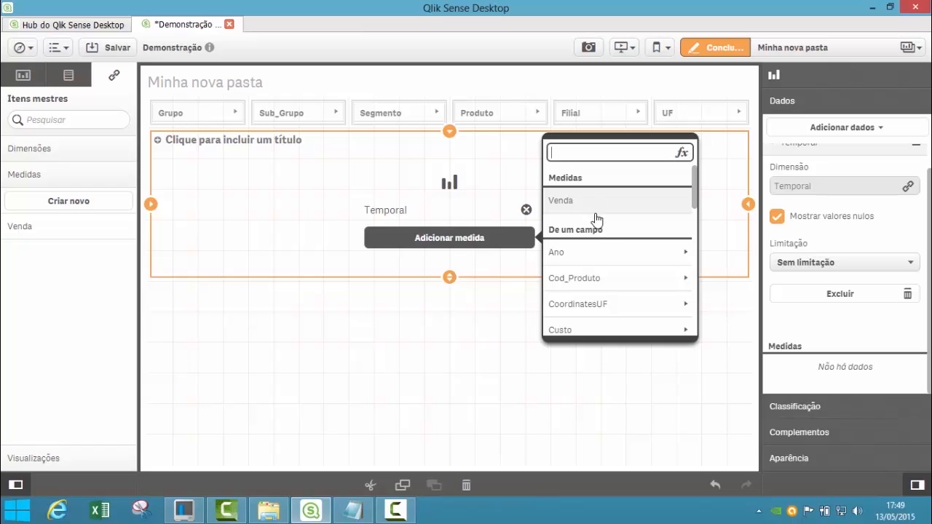
drag(695, 191, 694, 275)
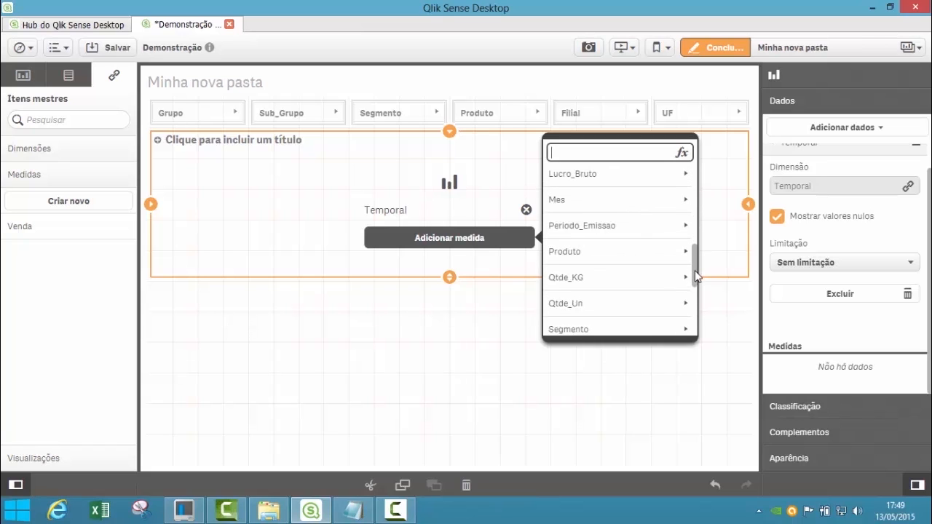
click(598, 279)
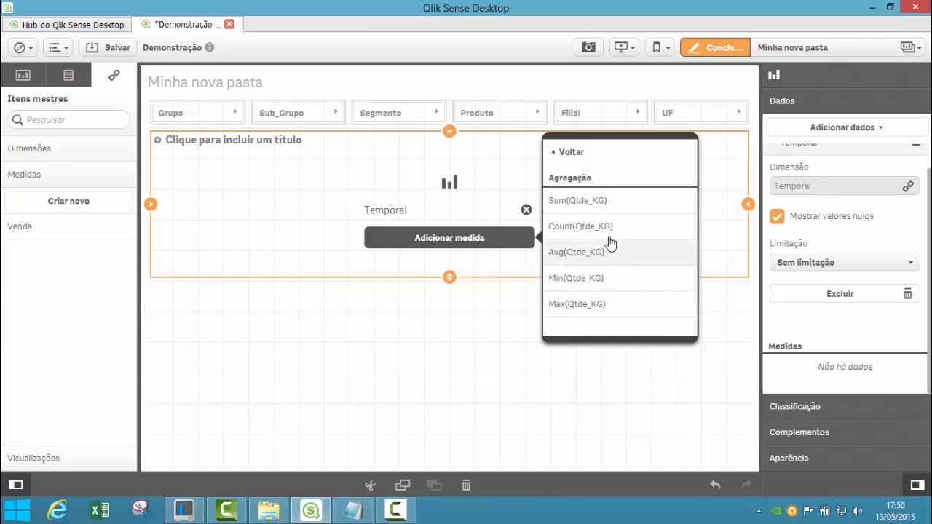
click(572, 153)
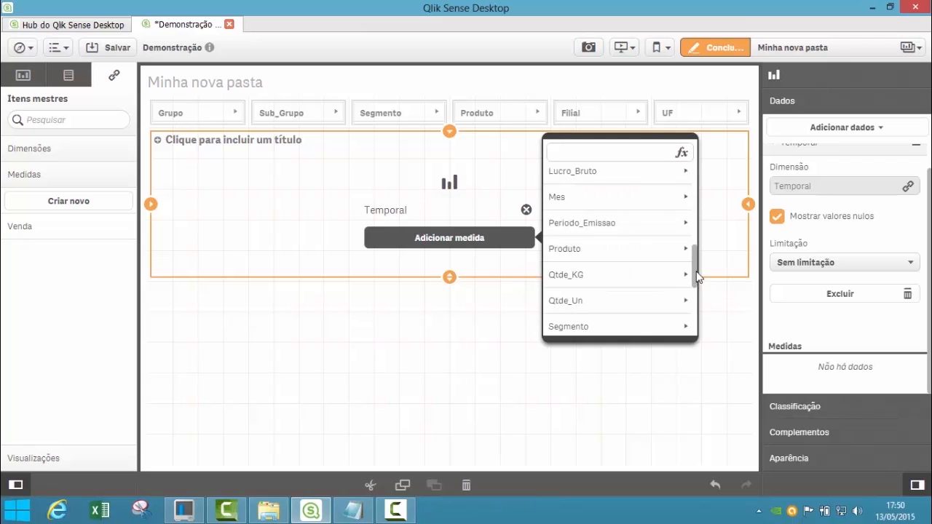
drag(697, 277, 692, 190)
click(584, 206)
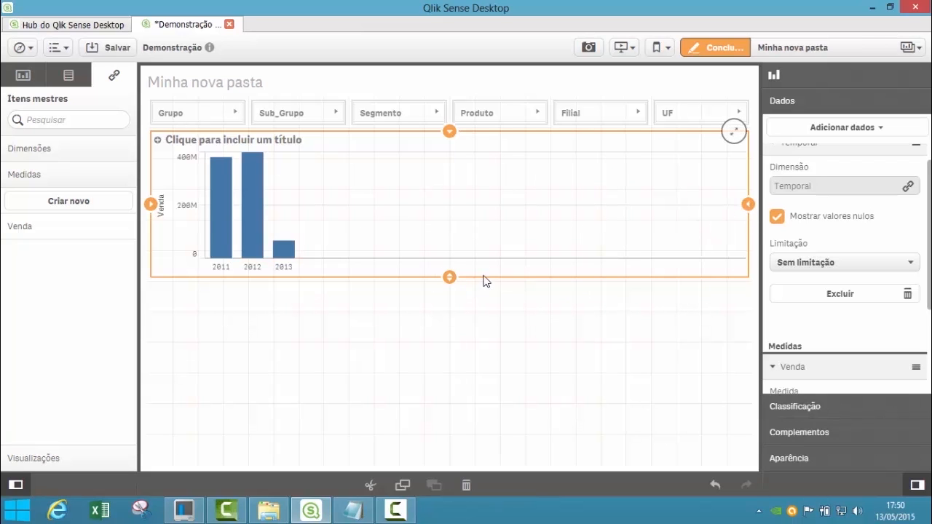
Title the bar chart "Vendas por Data de Emissão"
mouse_move(450, 279)
mouse_down()
mouse_move(452, 266)
mouse_move(447, 276)
mouse_up()
click(265, 145)
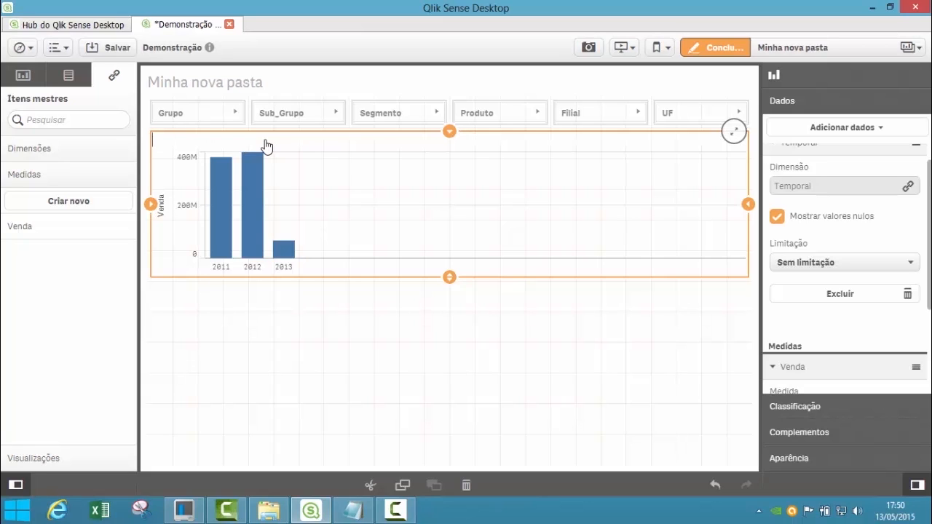
text(Vendas por Data de Emissão)
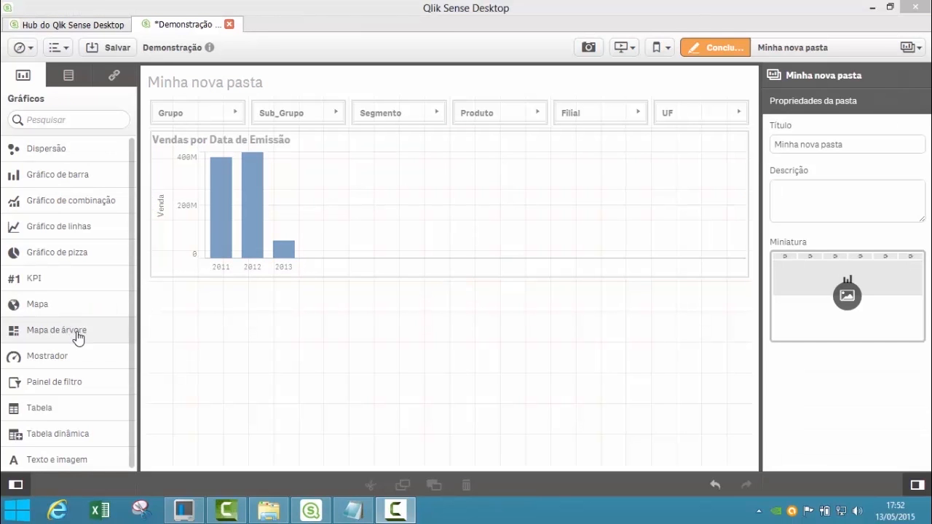
Add a pie chart below the bar chart, slightly under half the sheet's width, with the Grupo dimension and the Venda measure
drag(58, 258, 297, 368)
drag(445, 377, 412, 390)
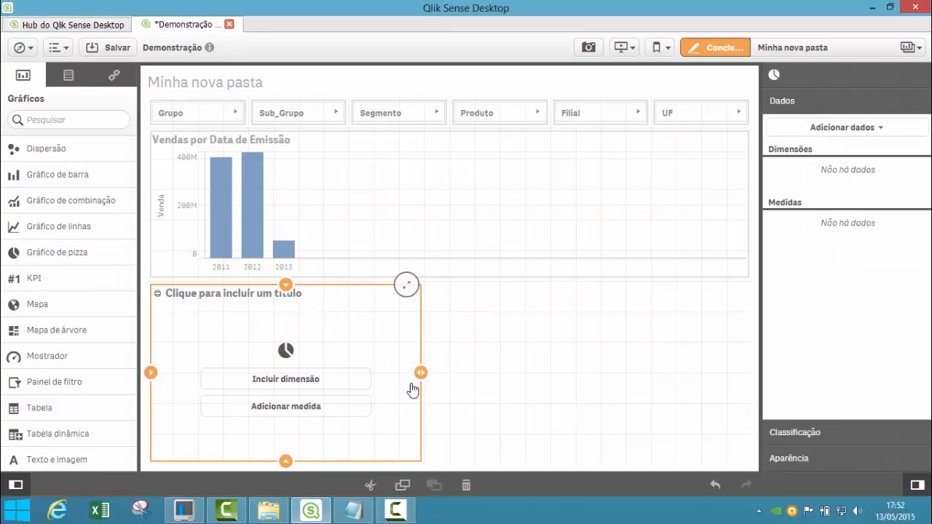
click(303, 384)
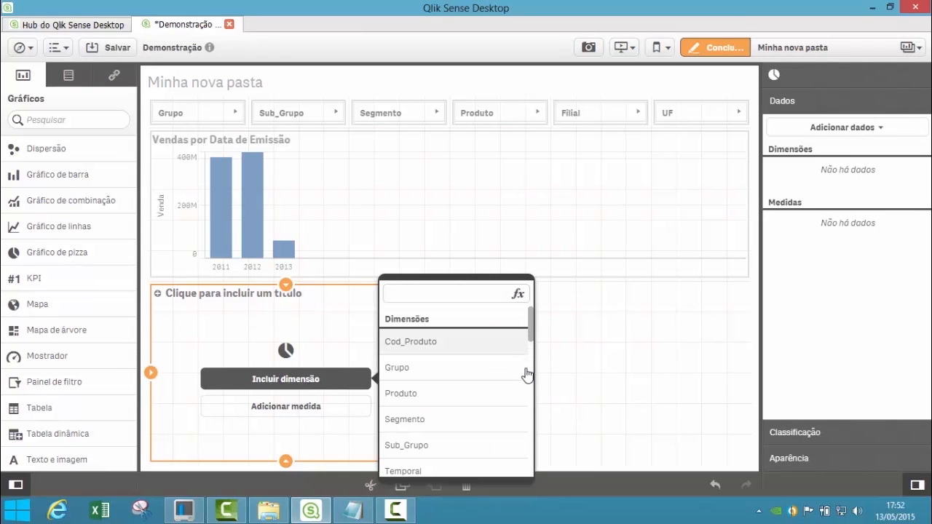
click(436, 294)
text(gr)
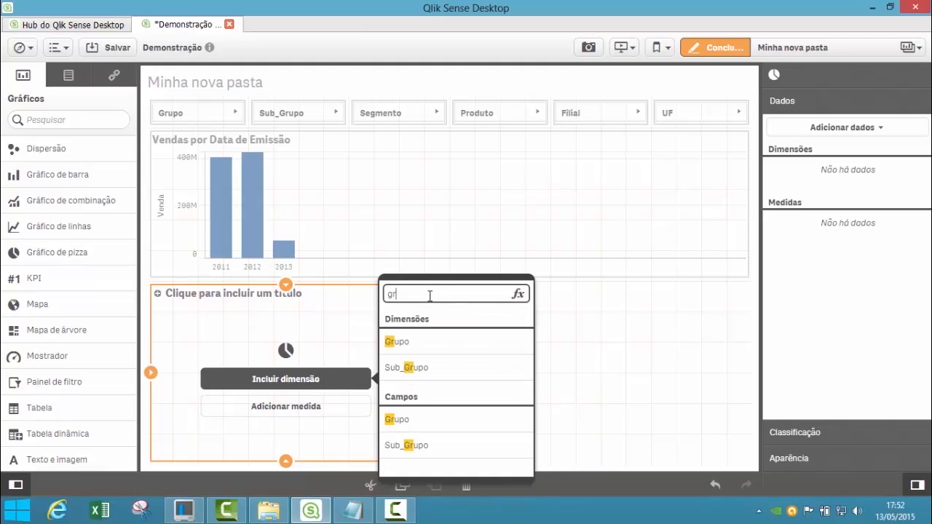
text(u)
click(407, 341)
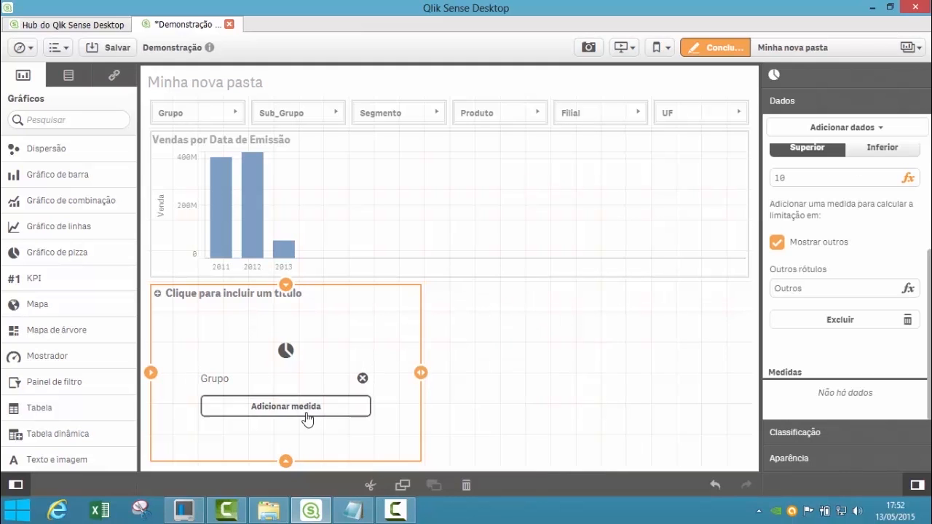
click(307, 406)
click(424, 349)
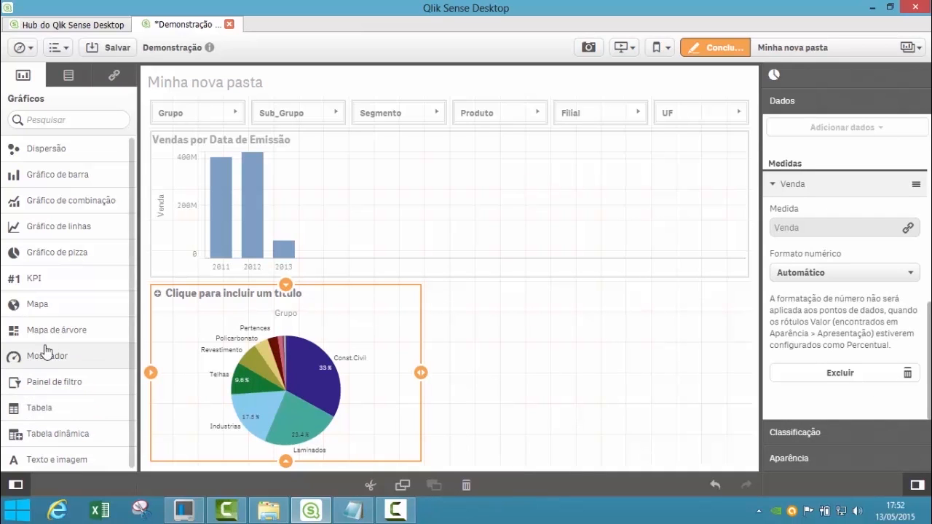
Add a treemap in the free space beside the pie chart, with the Sub_Grupo dimension and the Venda measure
drag(91, 337, 599, 374)
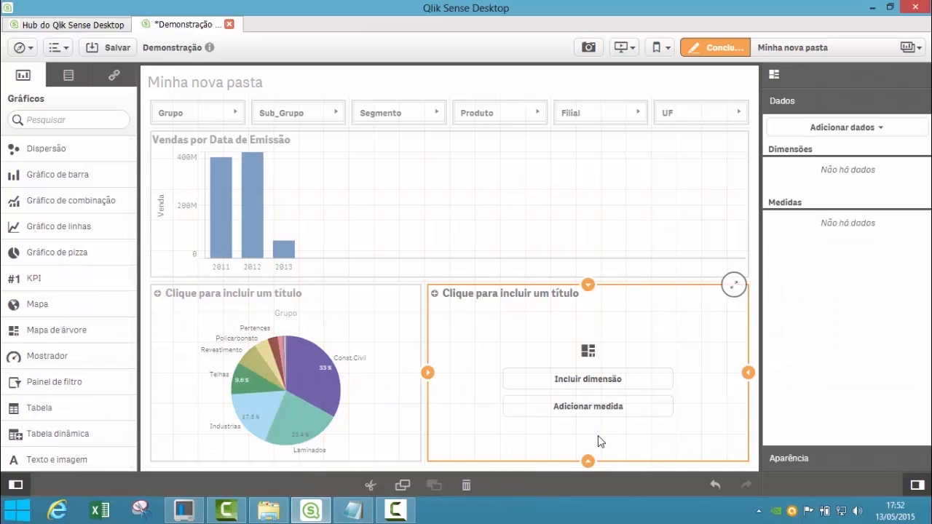
click(574, 385)
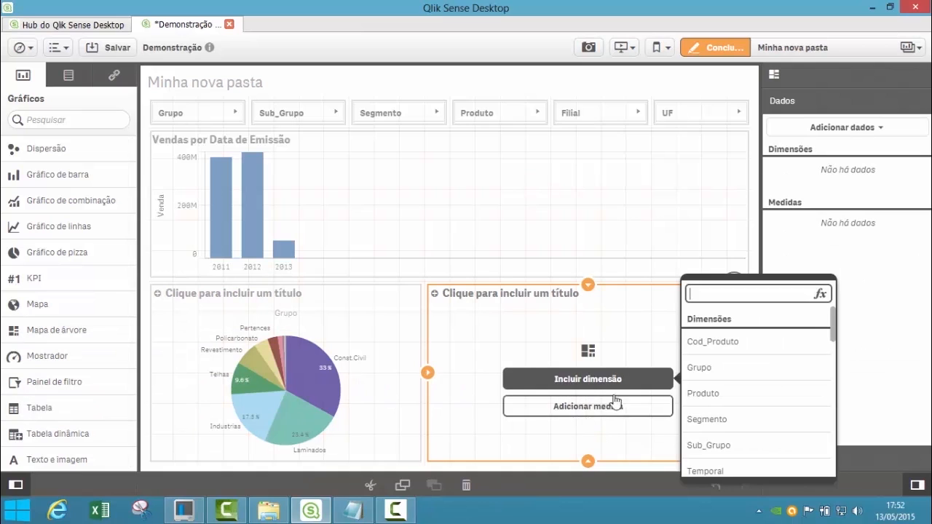
text(sub)
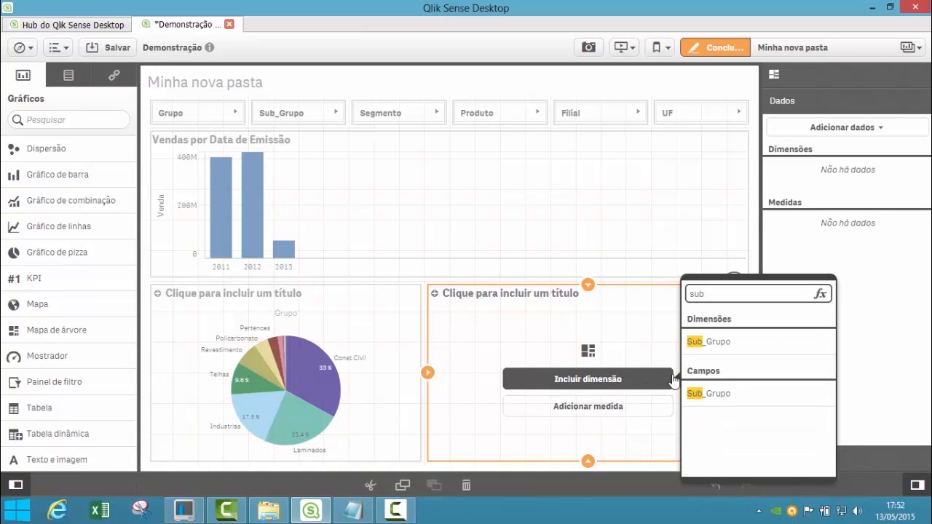
click(710, 342)
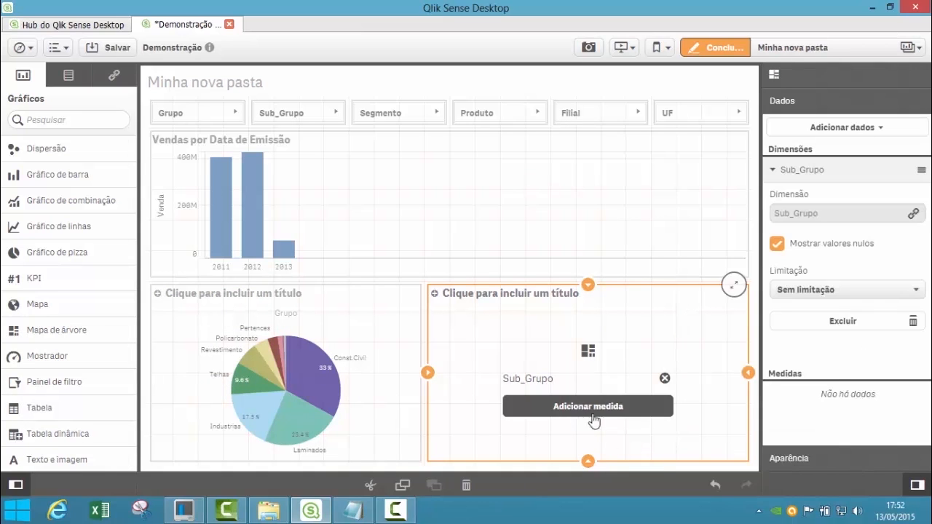
click(594, 406)
click(713, 348)
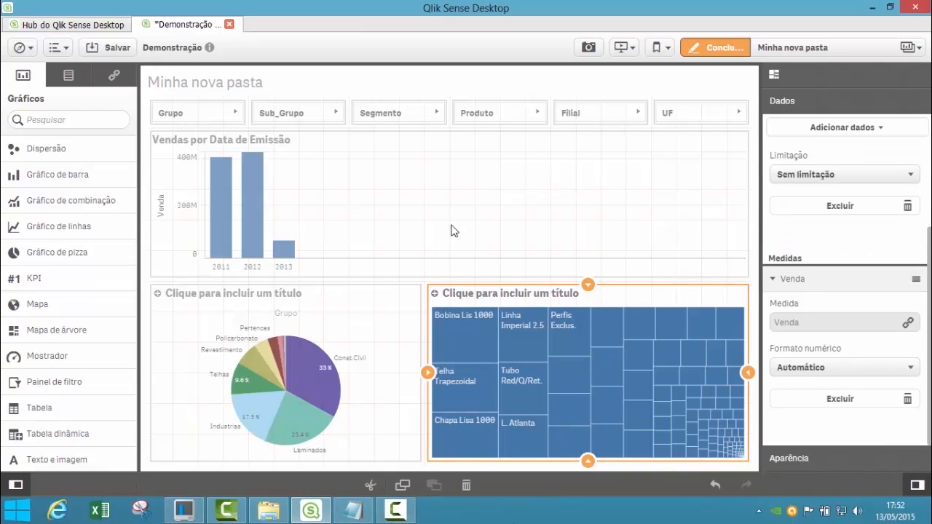
Select the pie chart and the treemap in turn and examine the treemap's dimension and measure settings
click(370, 369)
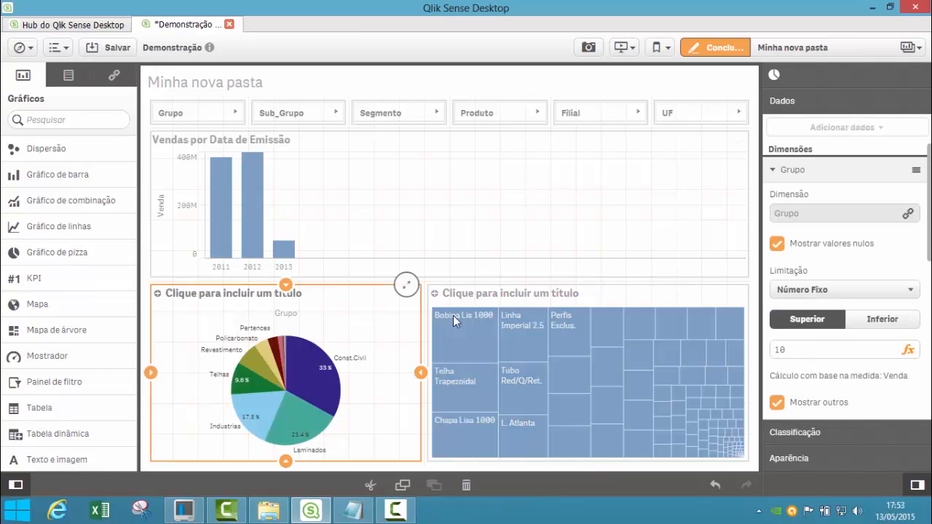
click(441, 236)
click(630, 396)
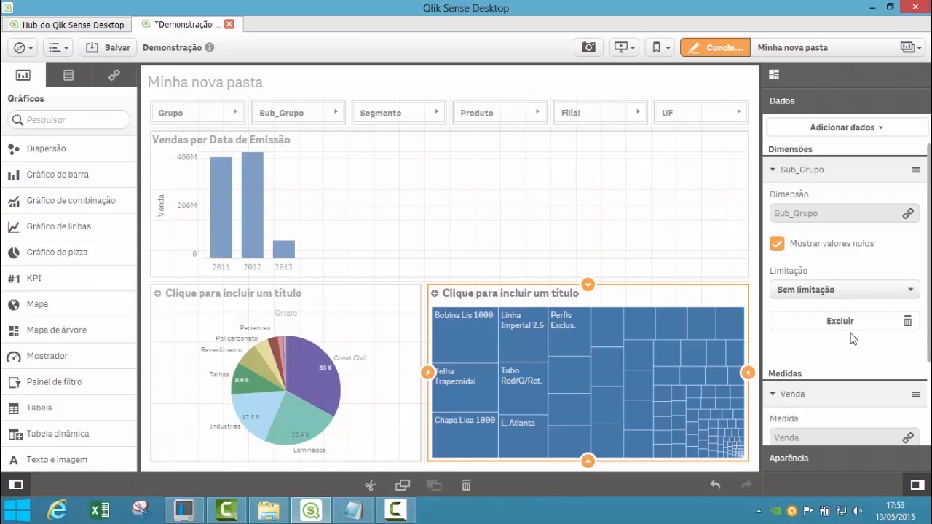
scroll(850, 364, down, 2)
scroll(850, 368, up, 2)
scroll(849, 366, down, 3)
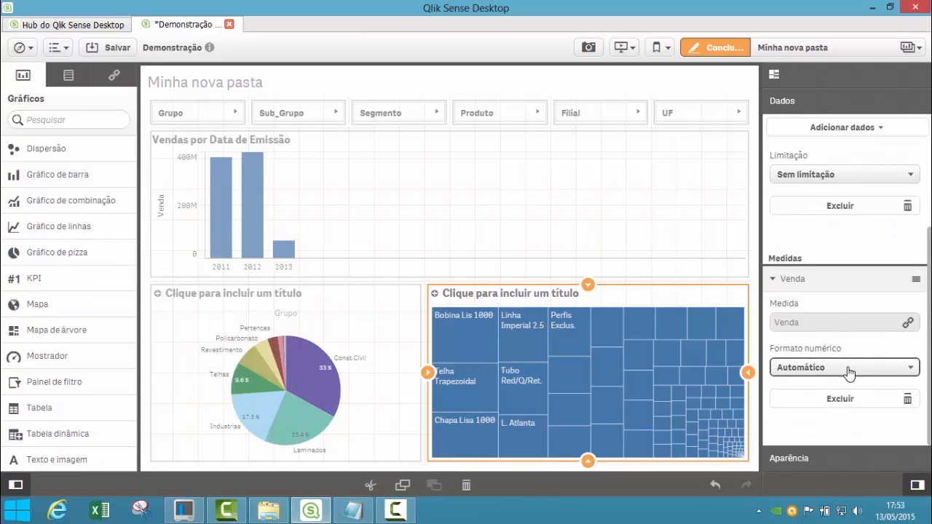
scroll(849, 372, up, 3)
scroll(849, 372, down, 3)
scroll(849, 374, up, 3)
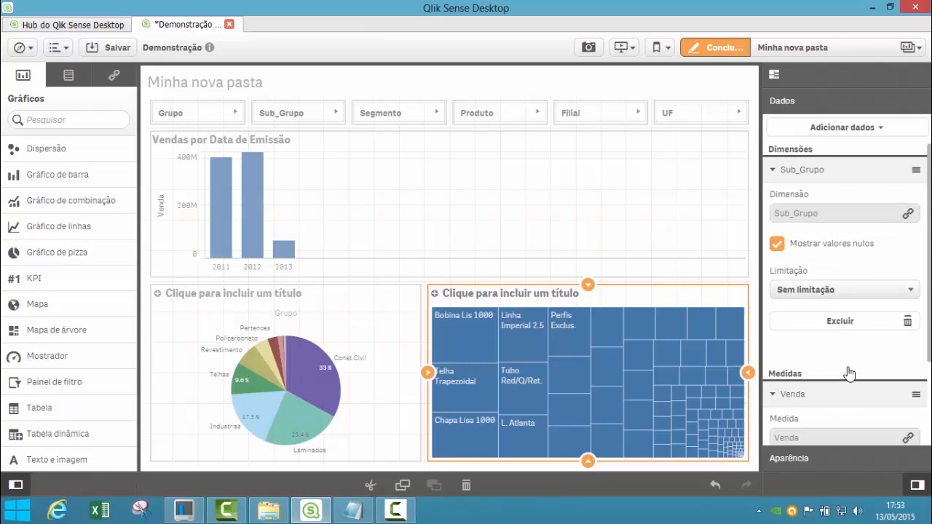
scroll(845, 377, down, 3)
Switch the treemap's colours from automatic to custom and colour it by dimension (Por dimensão)
click(794, 465)
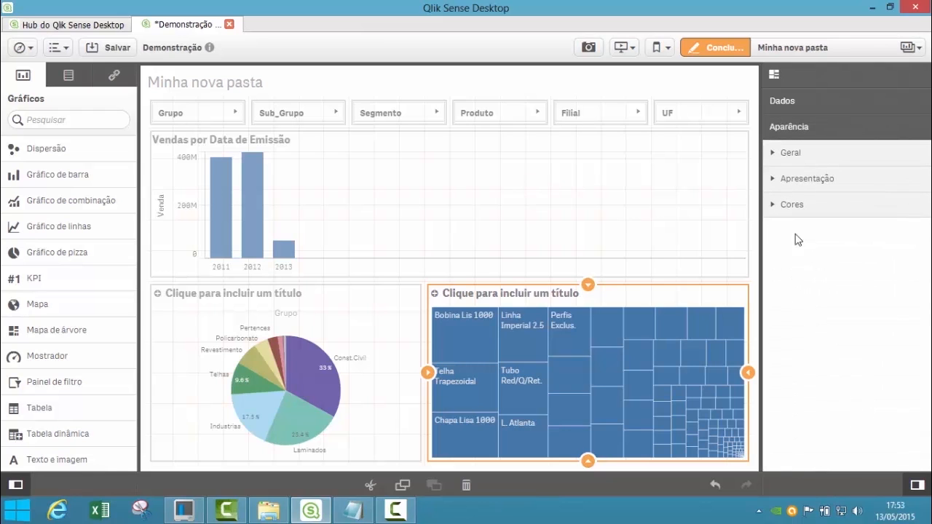
click(825, 209)
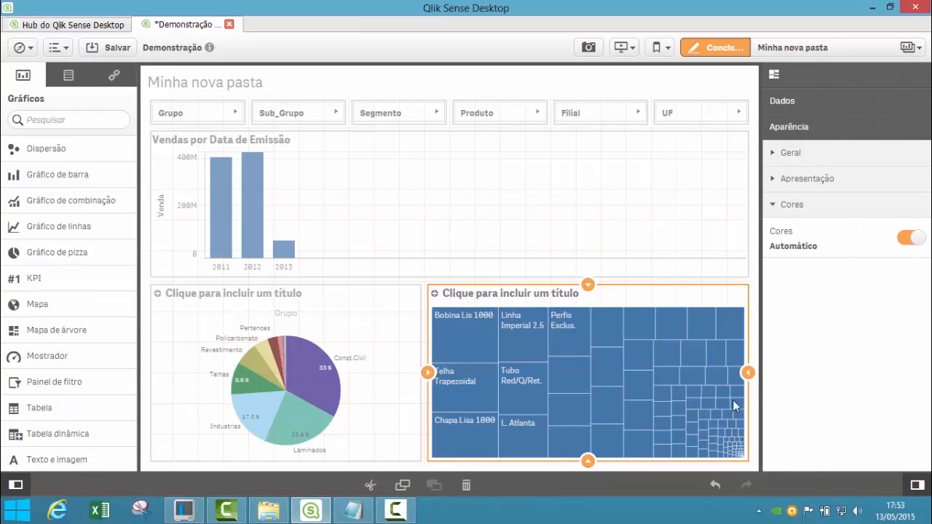
click(908, 238)
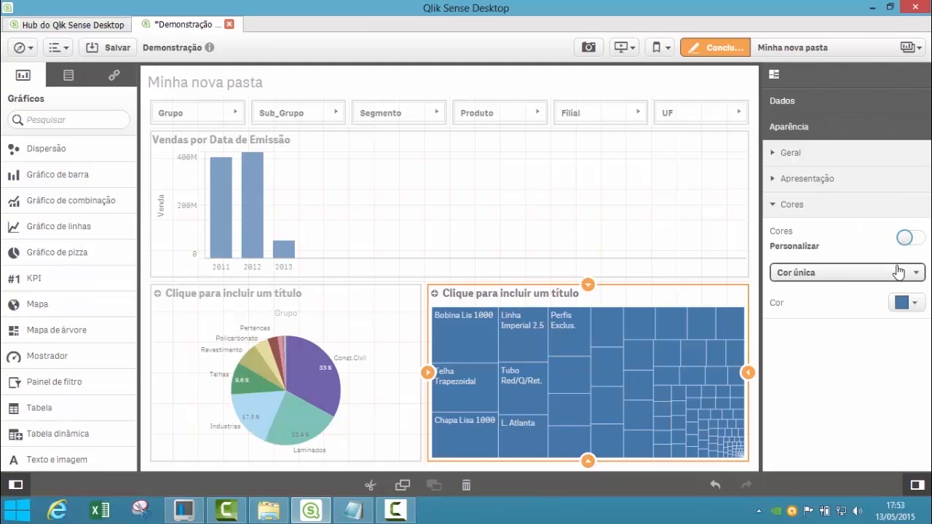
click(841, 278)
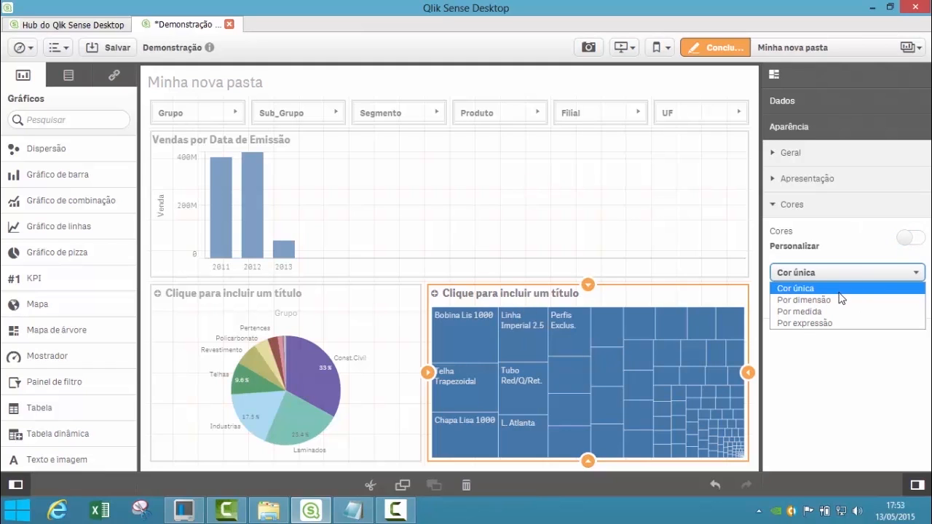
click(837, 307)
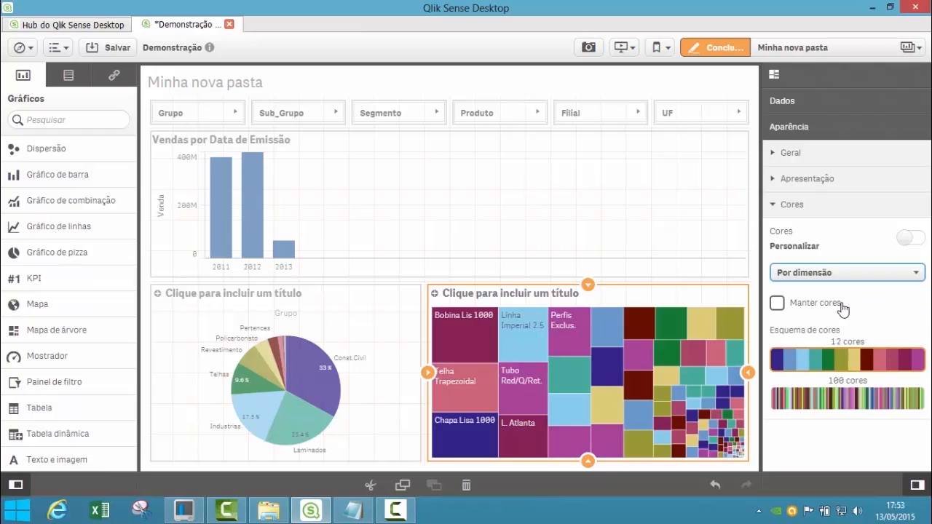
Colour the treemap by measure (Por medida) and review the available colour scheme options
click(834, 272)
click(843, 311)
click(827, 278)
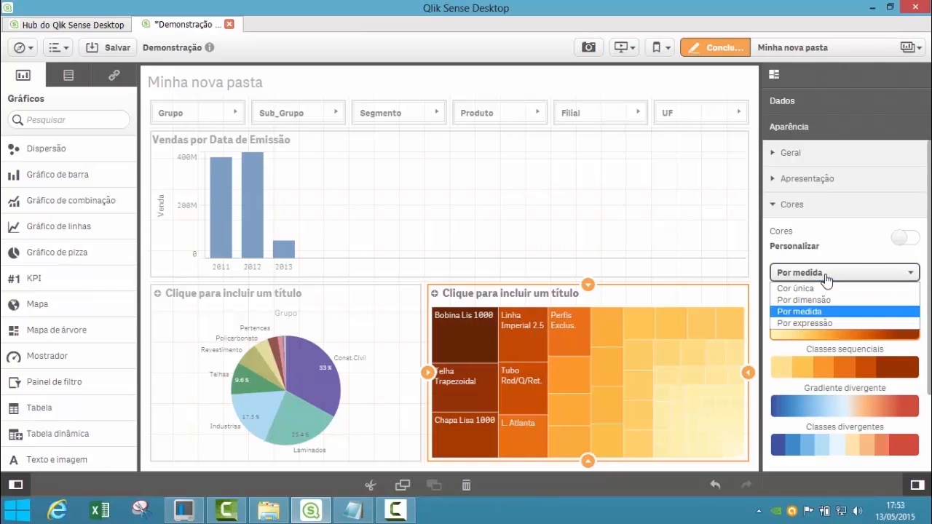
click(818, 312)
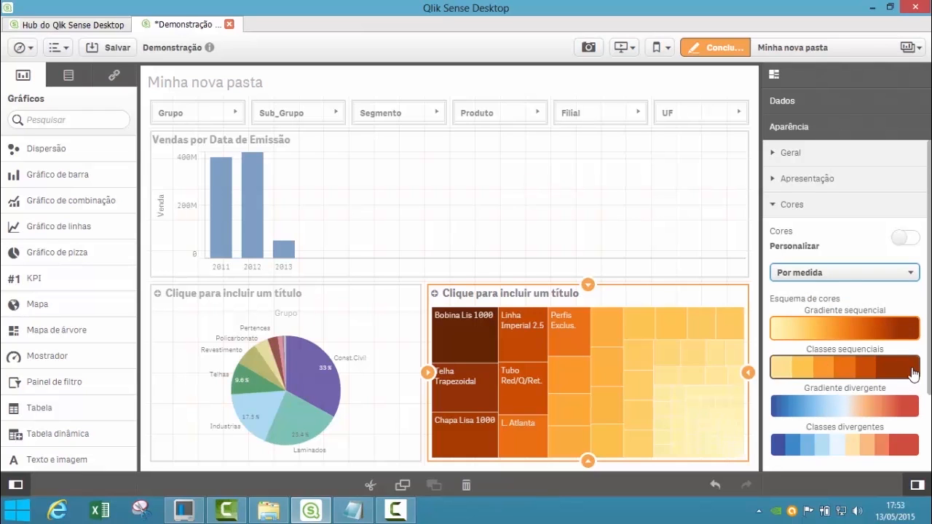
drag(929, 362, 929, 422)
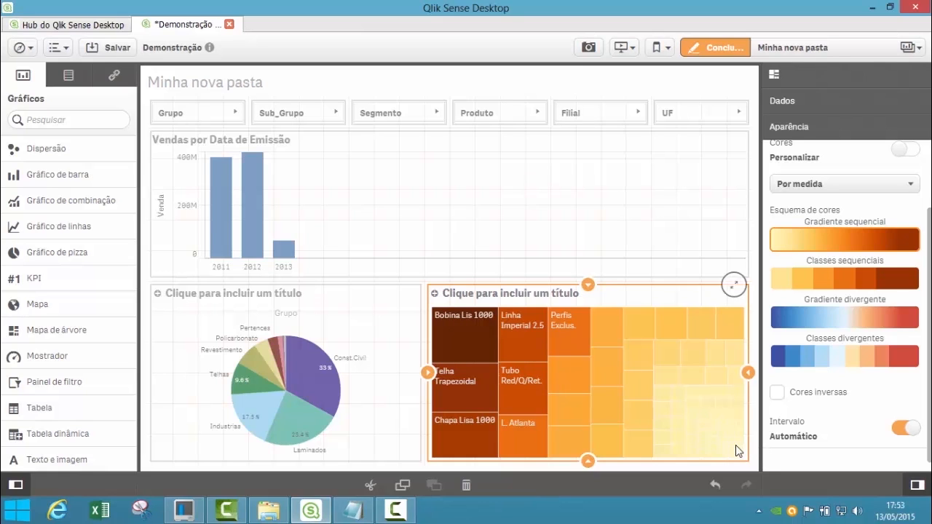
Finish editing the sheet and try several year combinations in the Vendas por Data de Emissão chart, ending with only 2012 selected
click(713, 47)
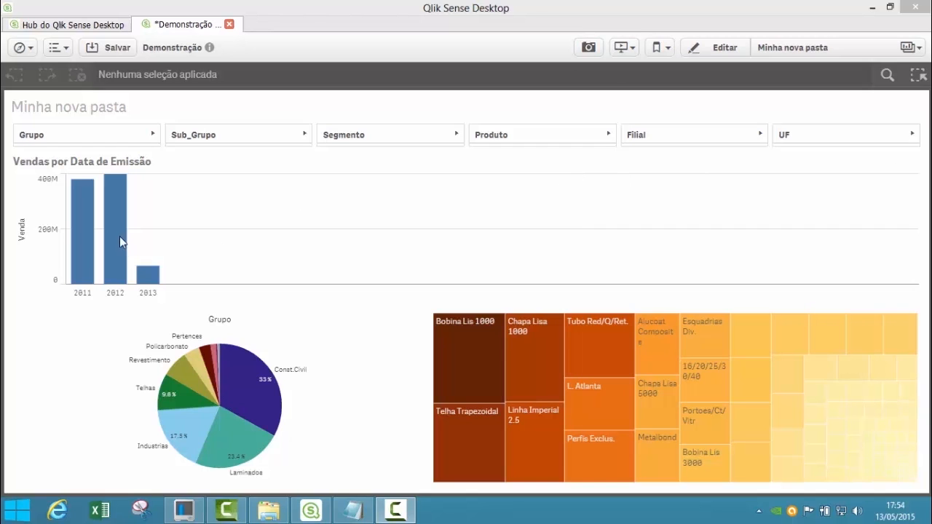
click(113, 254)
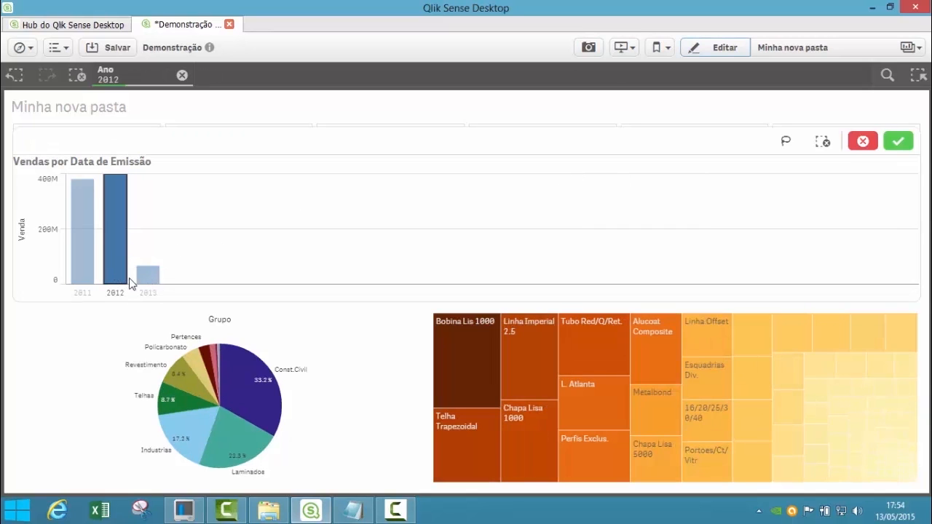
click(149, 275)
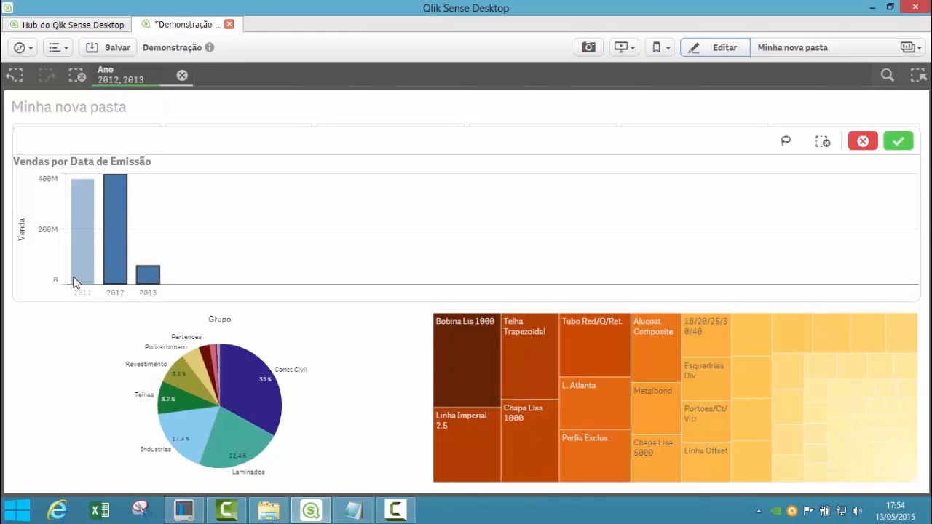
click(79, 276)
click(119, 268)
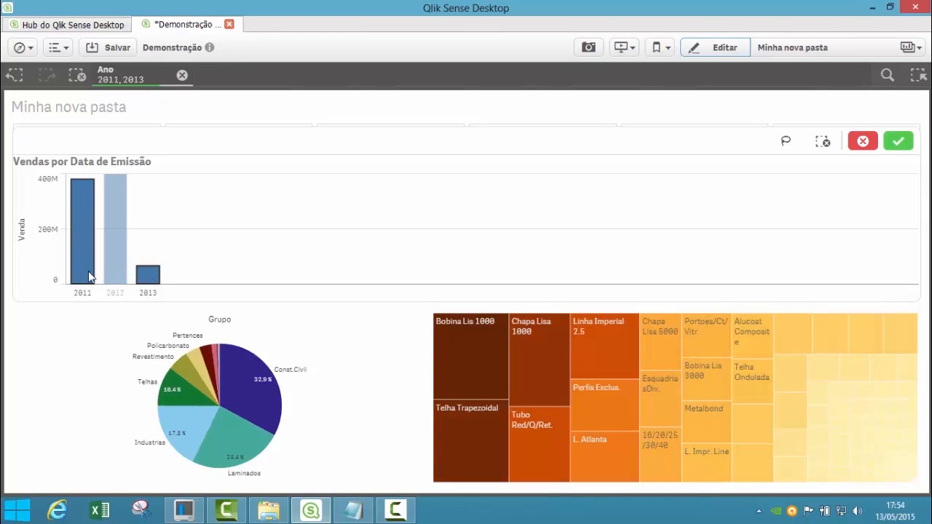
click(88, 275)
click(148, 277)
click(115, 264)
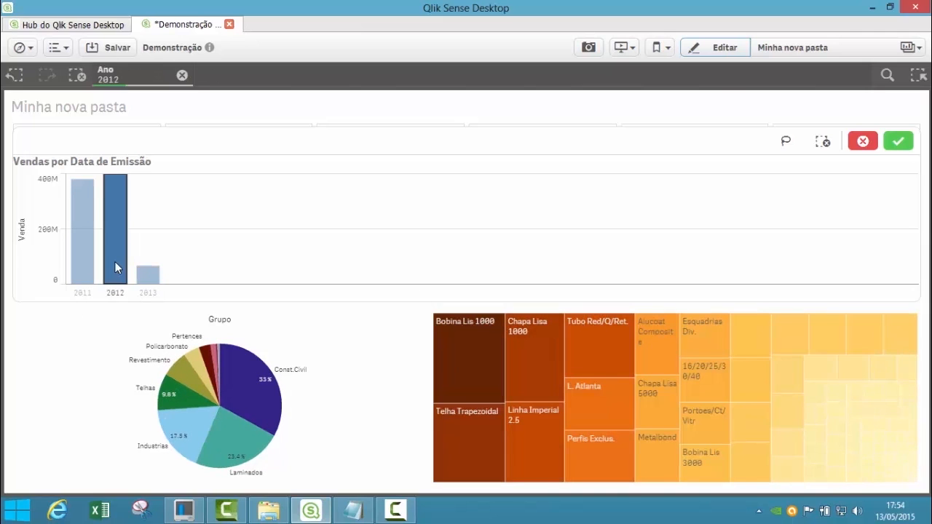
Confirm the 2012 selection, and select and confirm the month mai in the Vendas por Data de Emissão chart
mouse_move(120, 282)
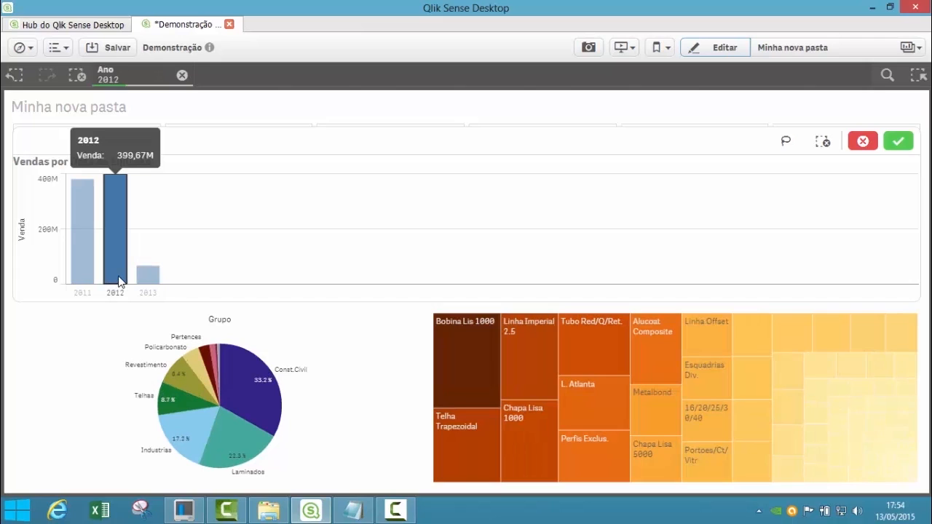
click(898, 142)
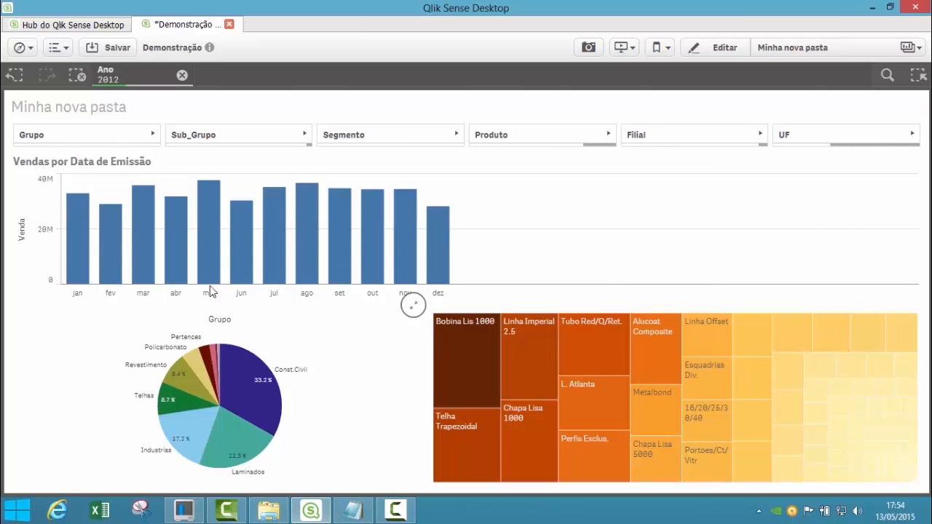
click(212, 244)
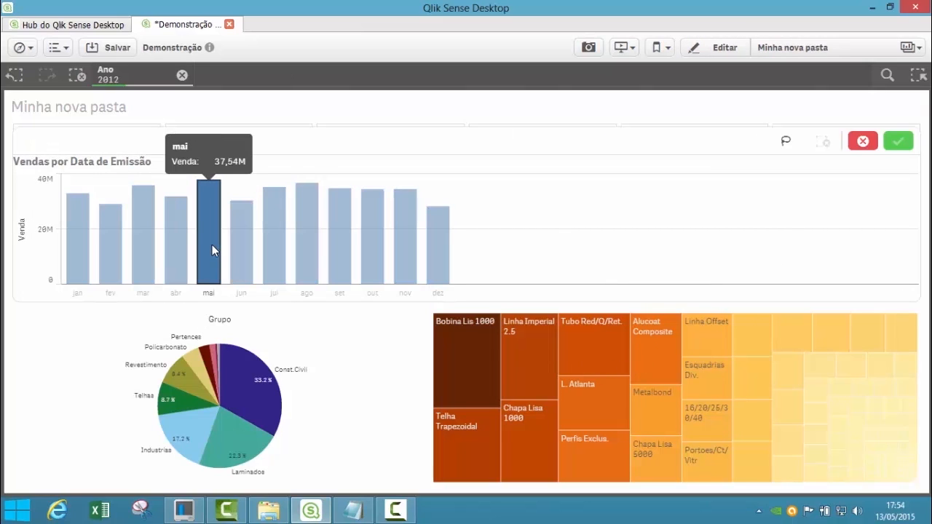
click(897, 141)
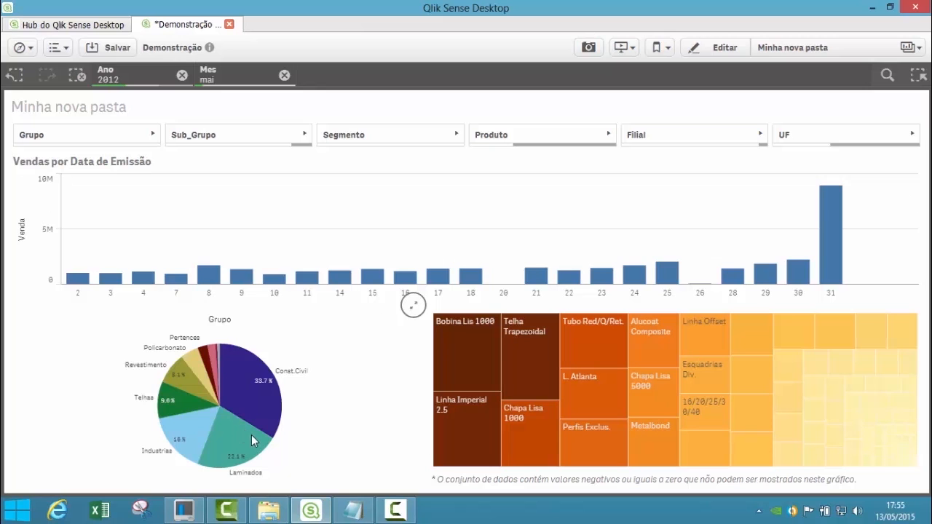
Rotate the Grupo pie chart through several turns to view its slices from different angles
scroll(221, 416, down, 7)
scroll(220, 417, down, 10)
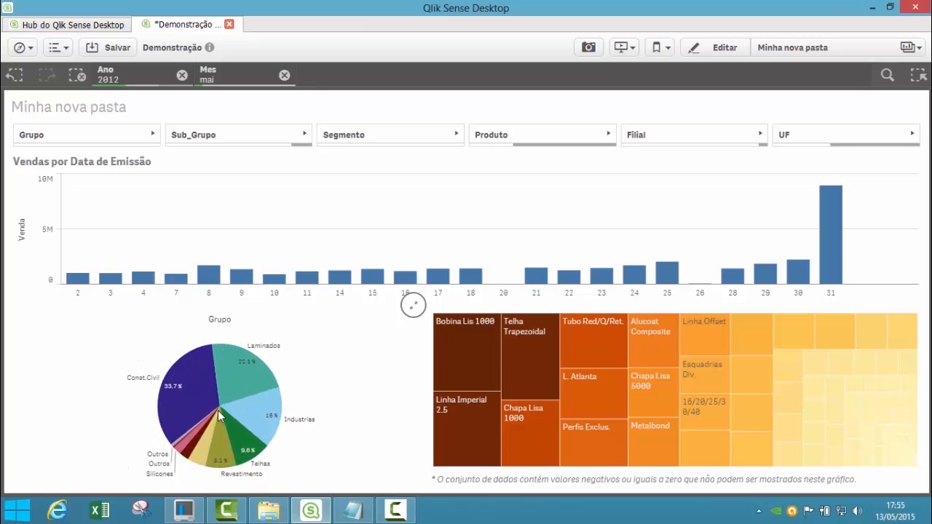
scroll(218, 410, down, 10)
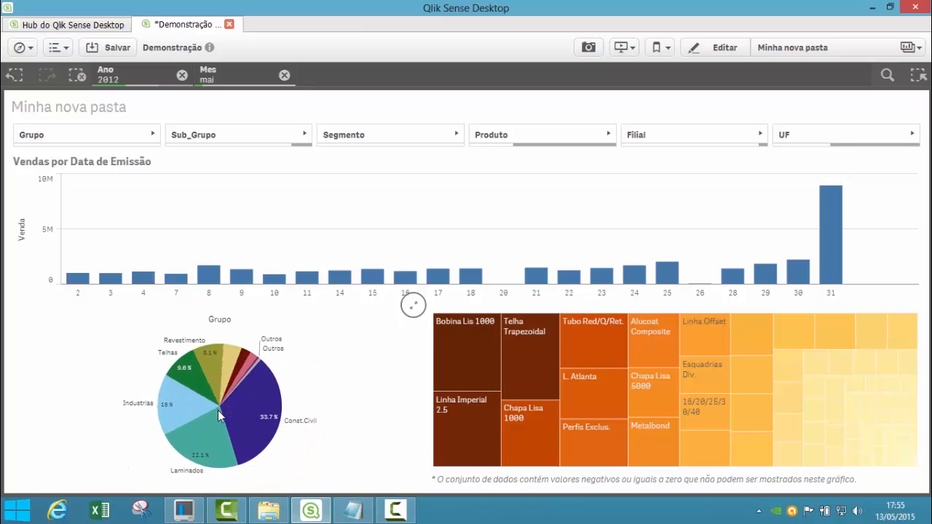
scroll(217, 412, down, 10)
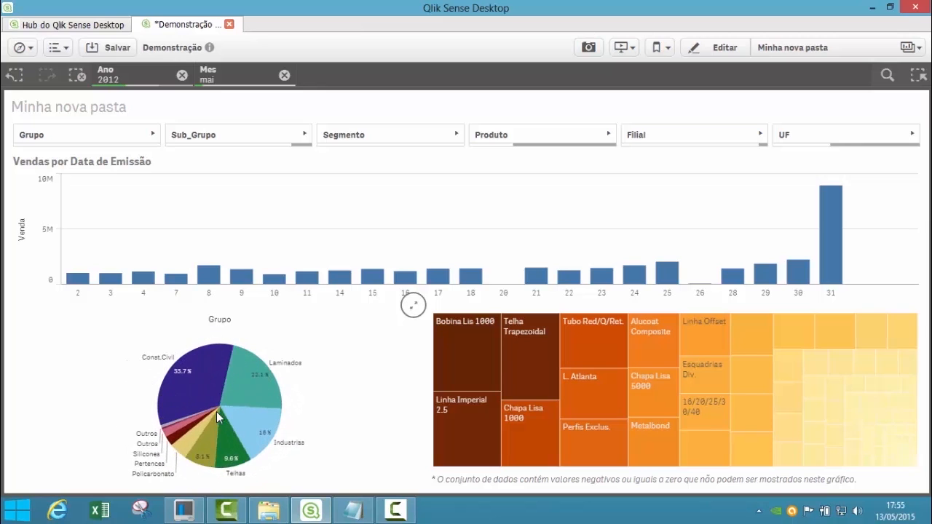
scroll(217, 411, down, 8)
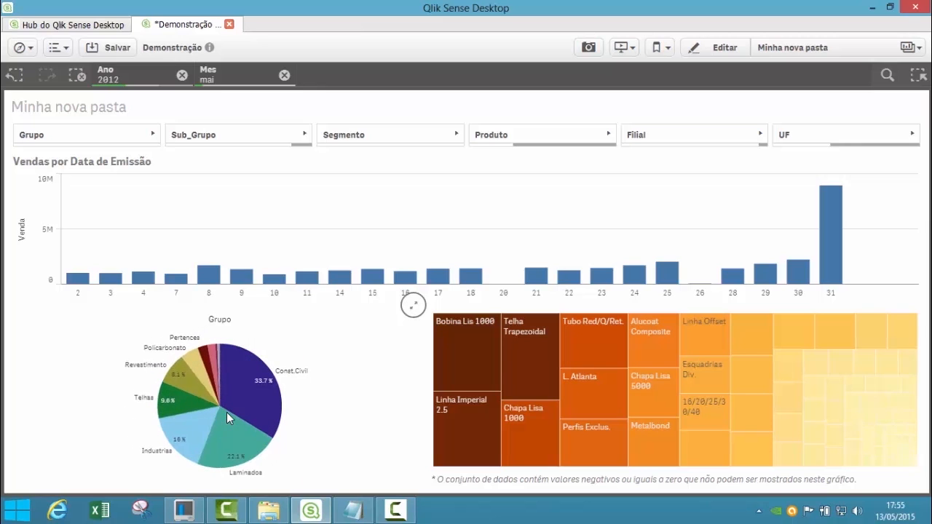
scroll(238, 434, down, 2)
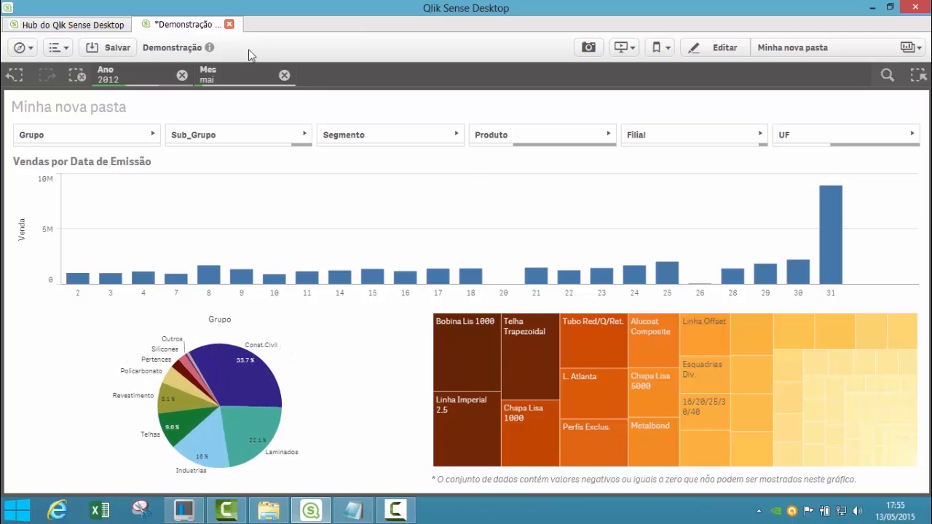
Select Bobina Lis 1000, Linha Imperial 2.5, Chapa Lisa 1000, Telha Trapezoidal, Tubo Red/Q/Ret. and L. Atlanta in the treemap and confirm
click(456, 360)
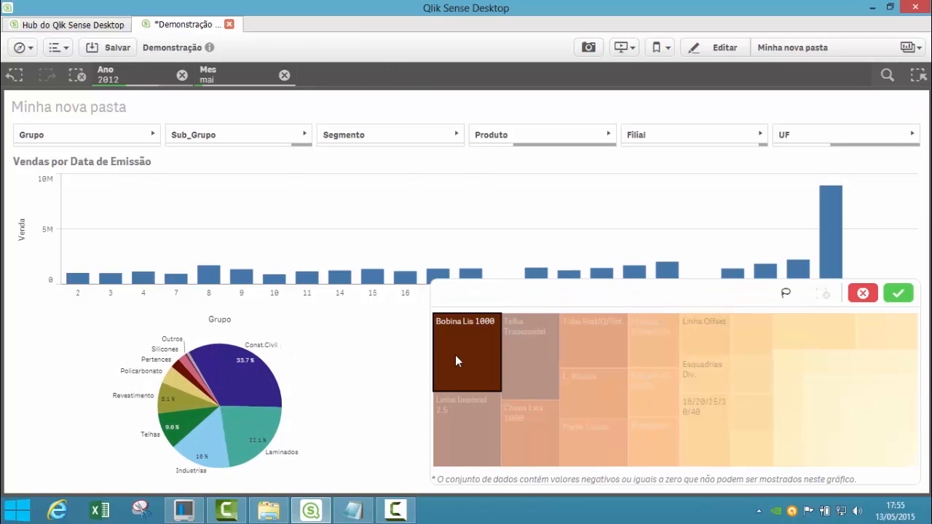
click(464, 428)
click(526, 428)
click(535, 362)
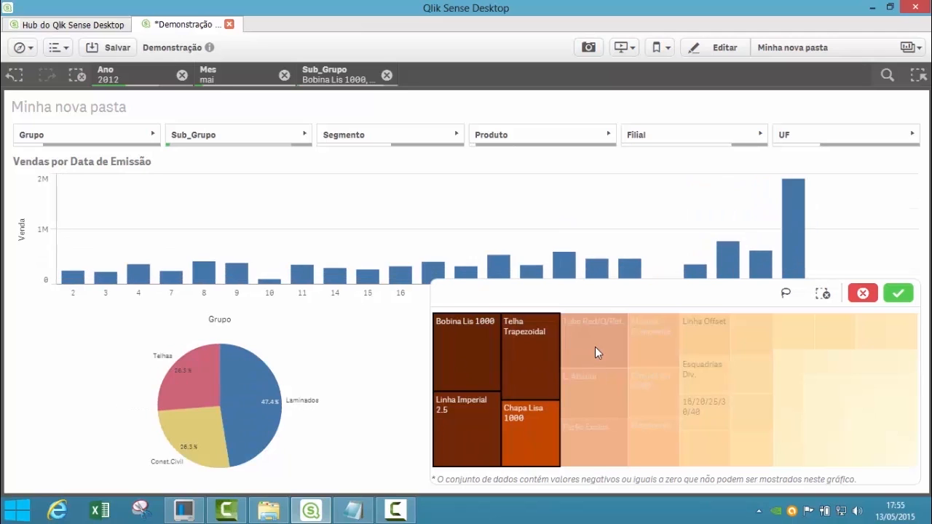
click(595, 351)
click(592, 396)
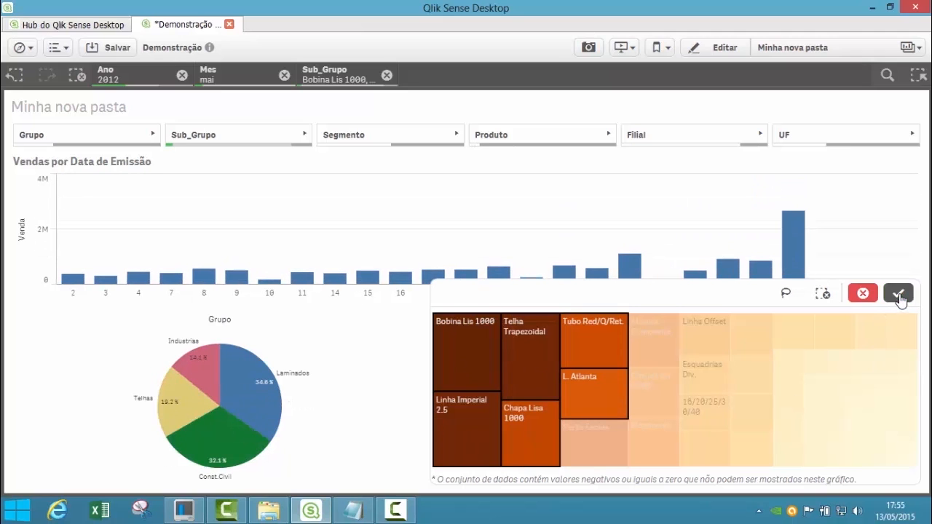
click(898, 293)
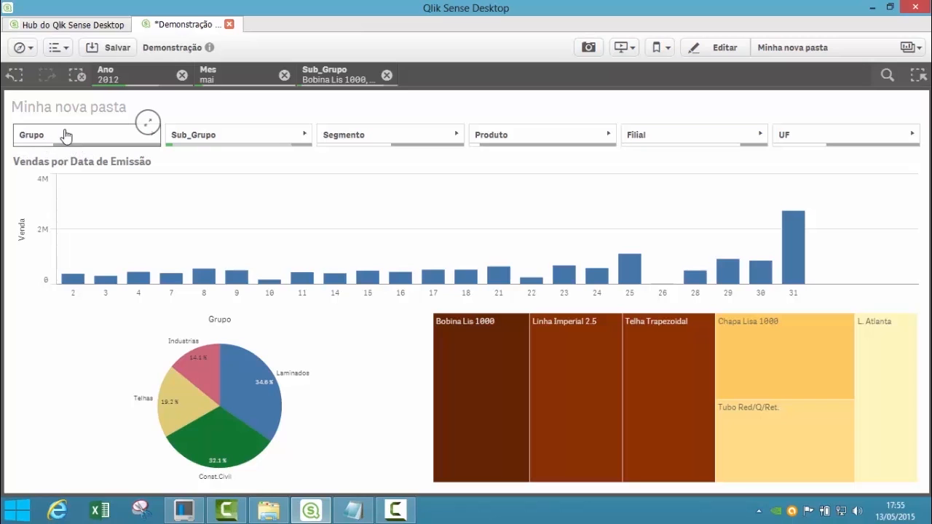
Search the Grupo filter's values for "ind", clear the search and close the list without selecting a value
click(102, 143)
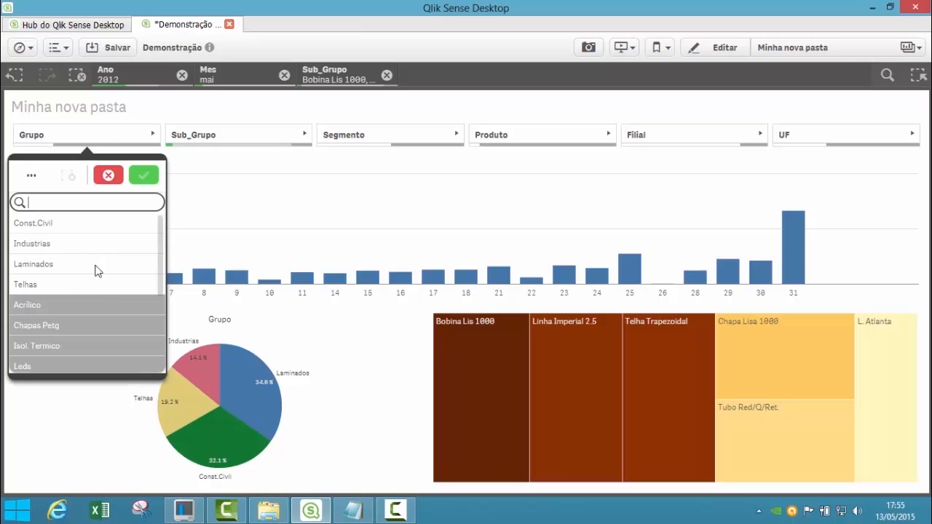
drag(162, 256, 157, 208)
text(ind)
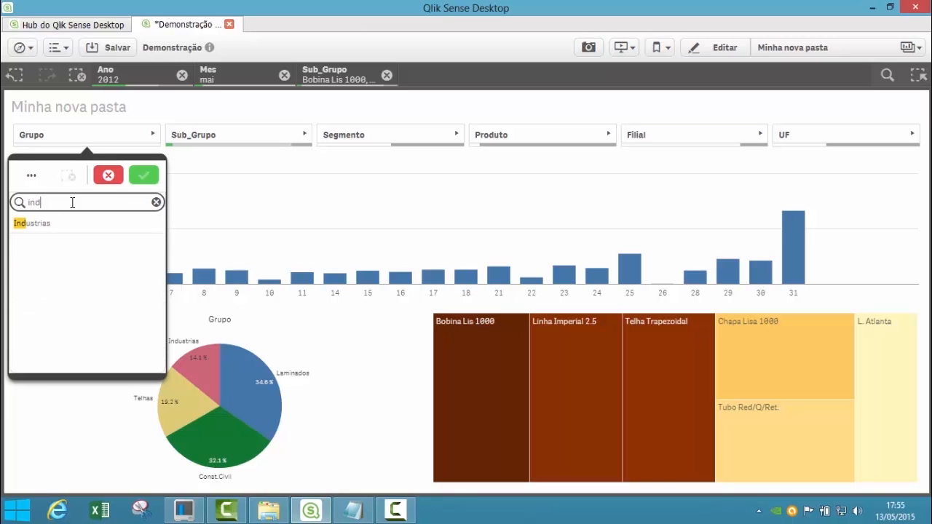
click(156, 202)
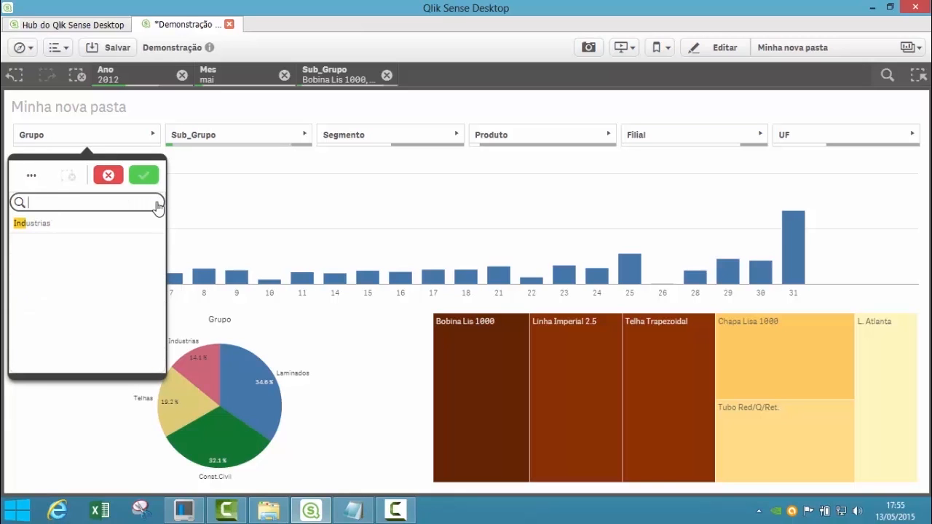
click(368, 113)
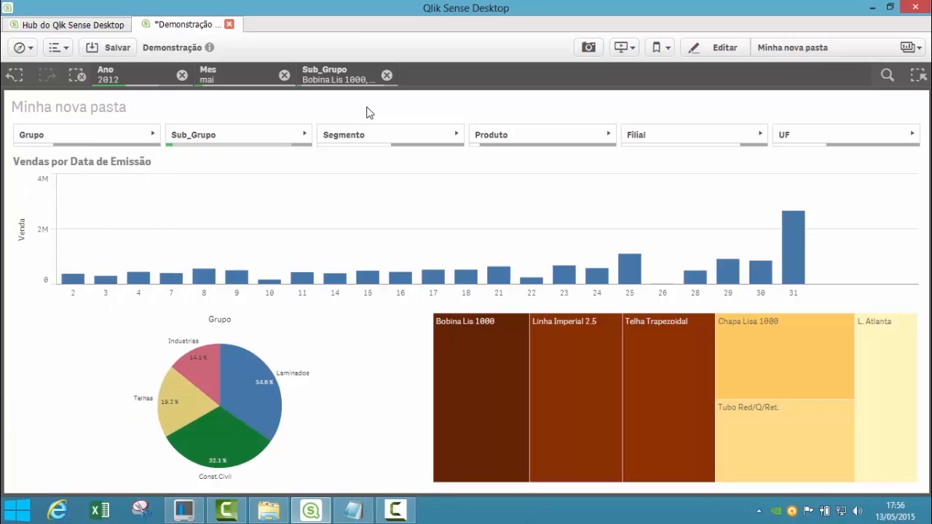
Open the selections overview, enable Mostrar campos and browse through the app's dimensions and fields
click(917, 77)
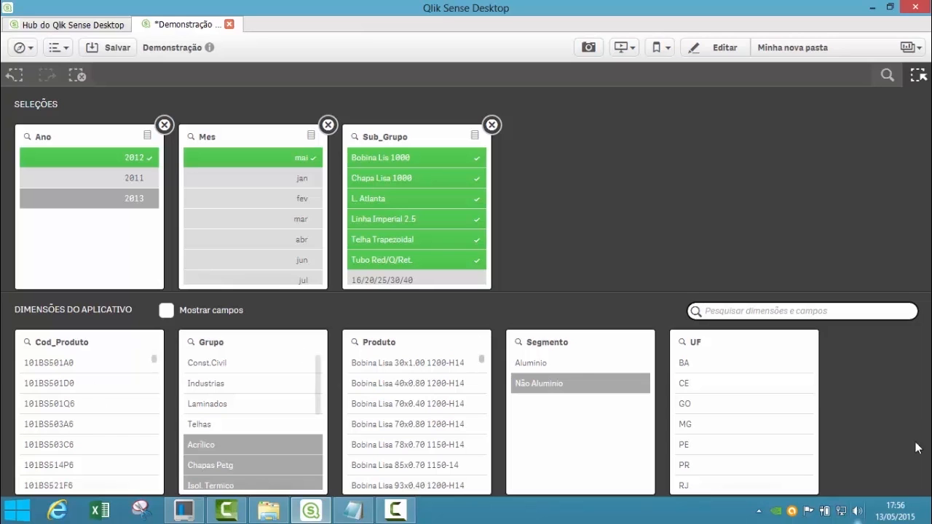
click(167, 312)
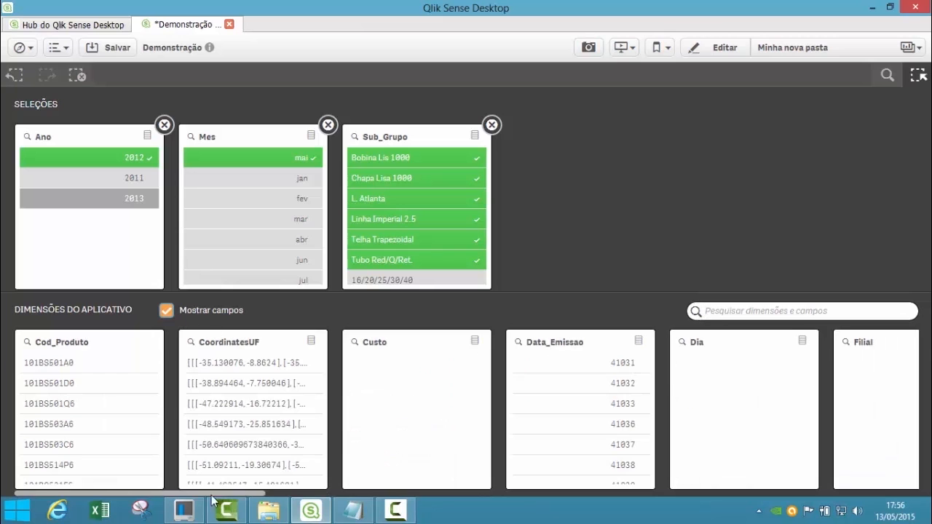
drag(199, 495, 490, 503)
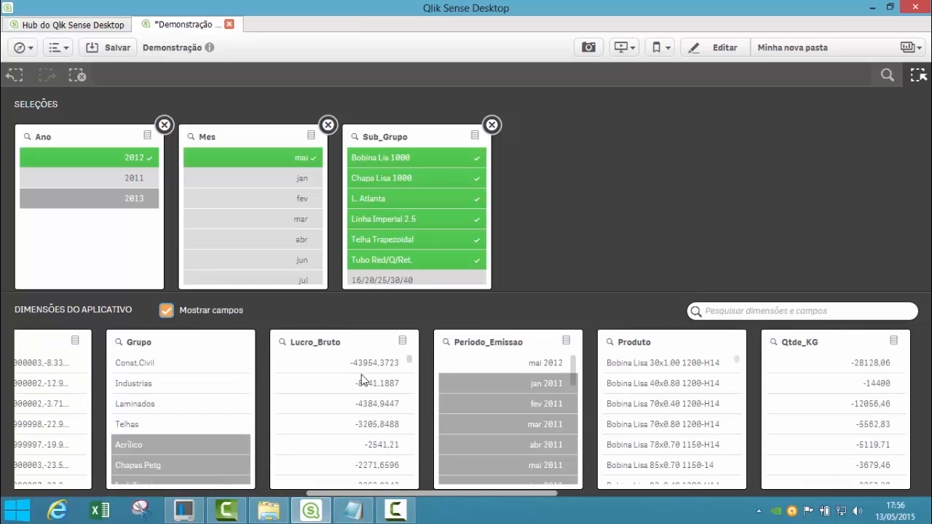
scroll(469, 490, up, 5)
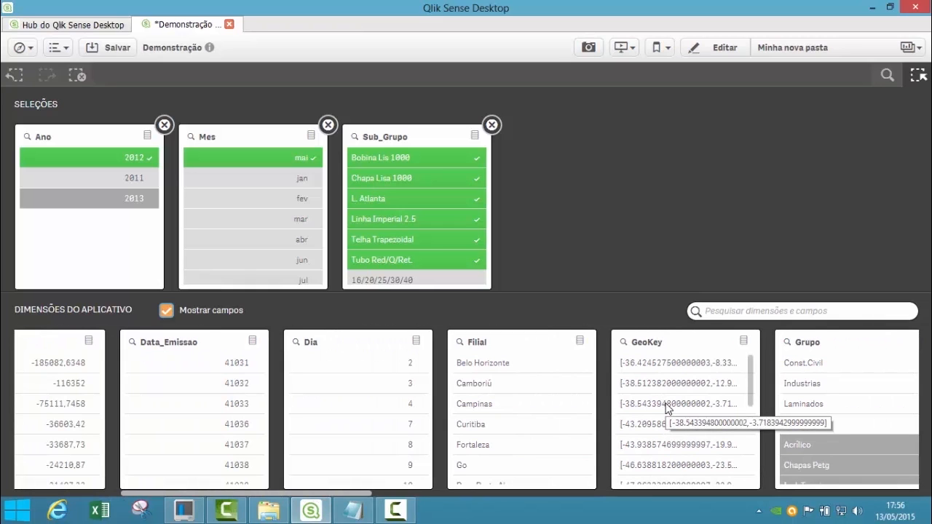
click(47, 493)
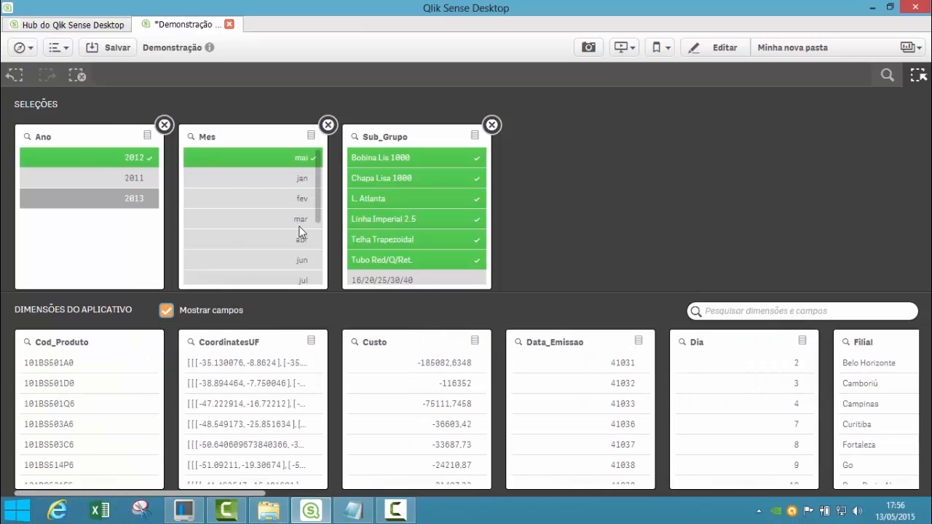
Run an associative search for "fev", review the matching fields, clear the search and return to the sheet
click(888, 75)
text(fev)
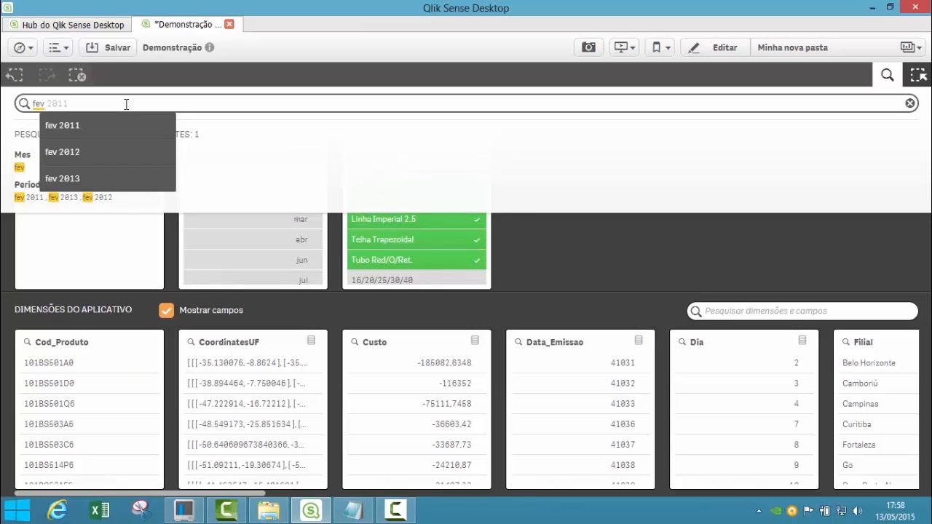
key(Return)
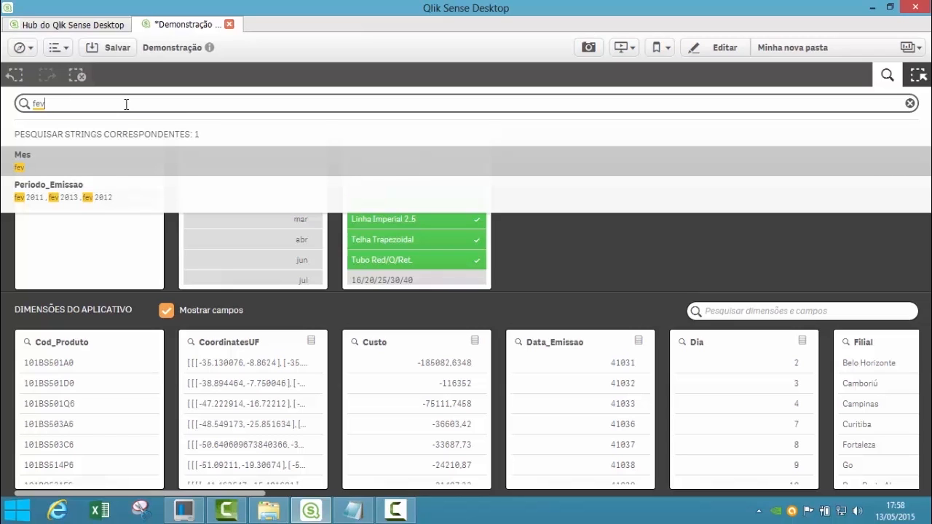
click(126, 104)
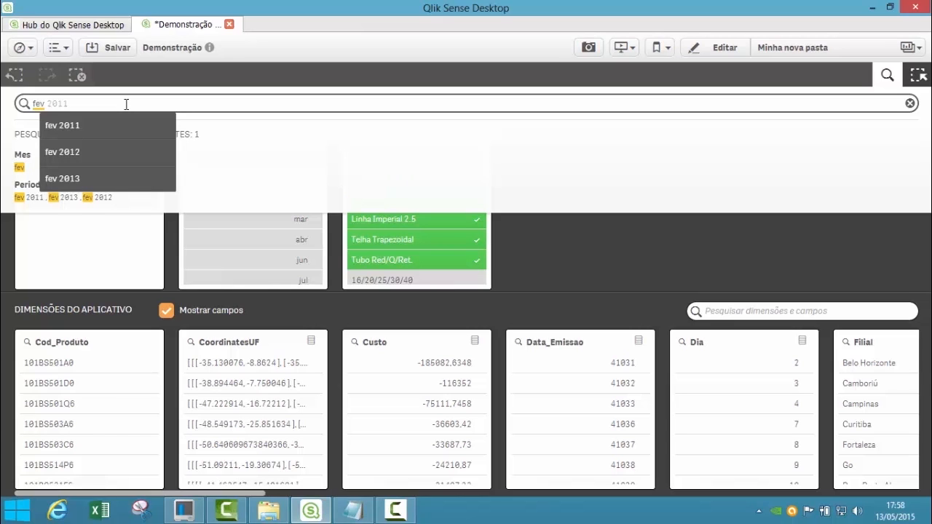
key(Return)
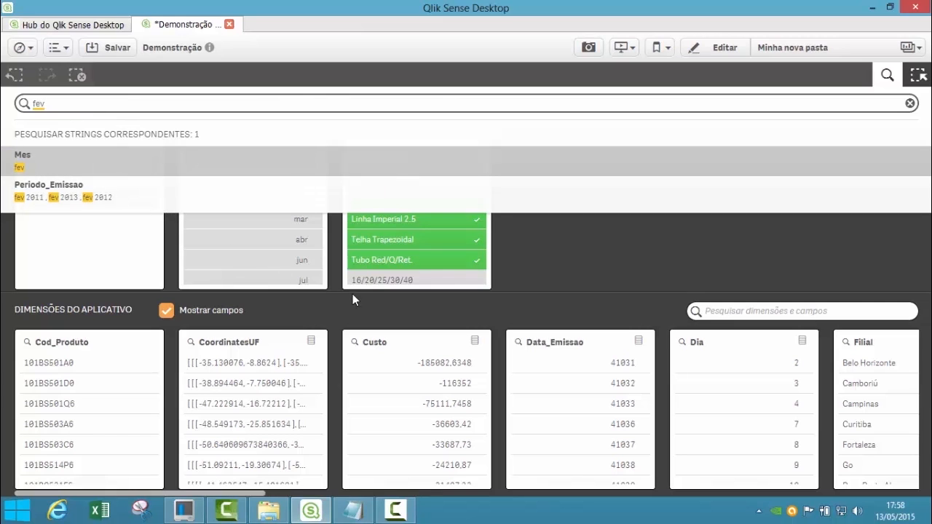
click(910, 104)
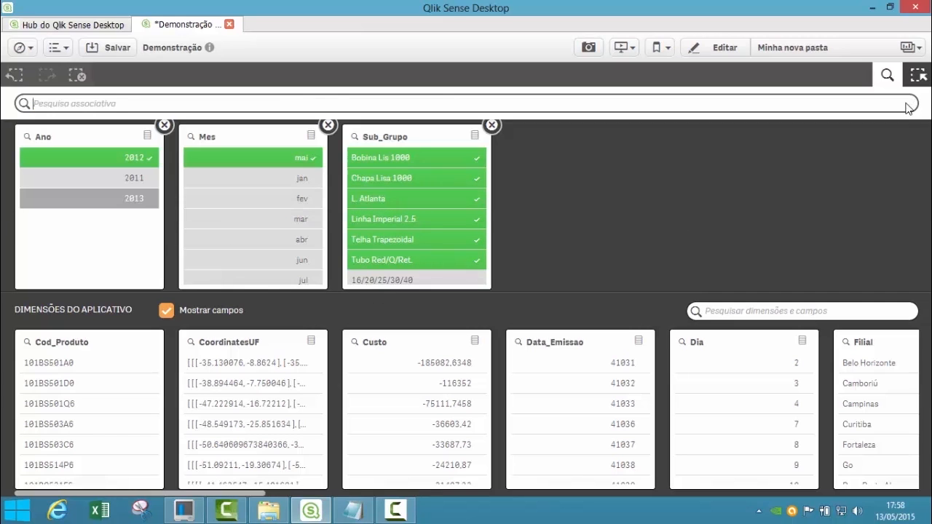
click(919, 75)
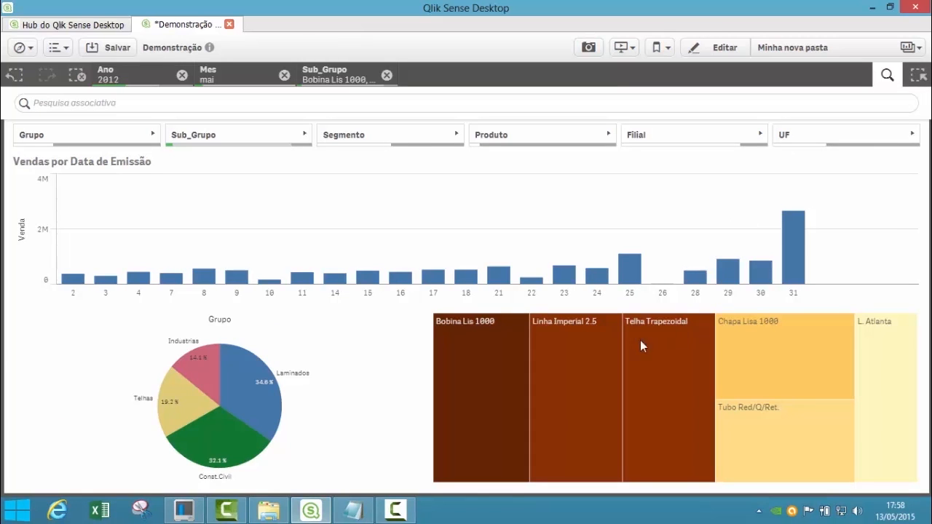
Lasso-select days 4, 14, 18, 25 and 31 in the Vendas por Data de Emissão chart and add day 2
click(534, 203)
click(651, 206)
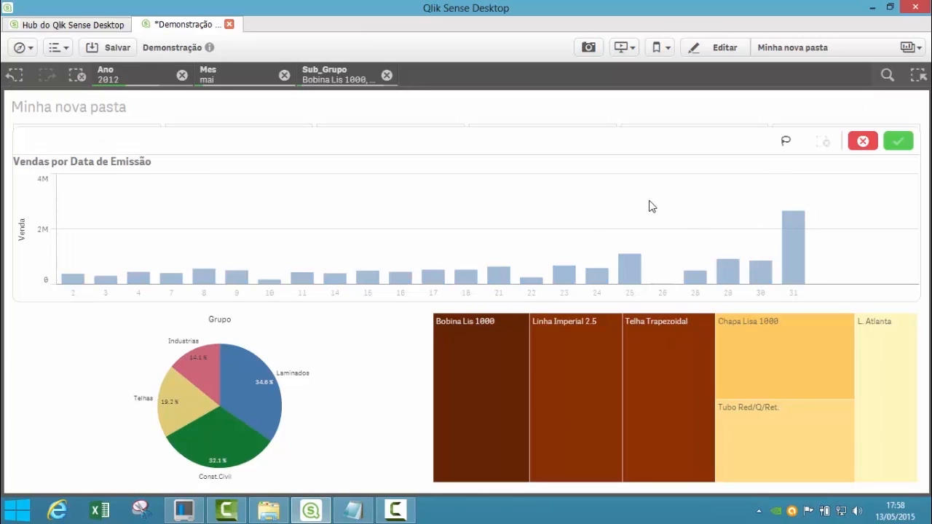
click(787, 150)
mouse_move(856, 244)
mouse_down()
mouse_move(801, 255)
mouse_move(674, 226)
mouse_move(617, 245)
mouse_move(465, 260)
mouse_move(422, 225)
mouse_move(333, 282)
mouse_move(206, 219)
mouse_move(149, 274)
mouse_move(100, 252)
mouse_up()
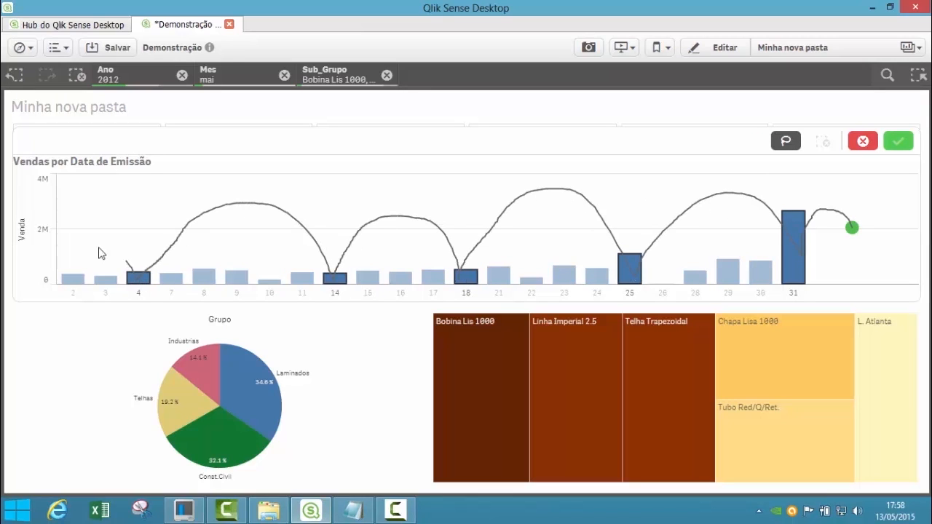
drag(76, 289, 77, 288)
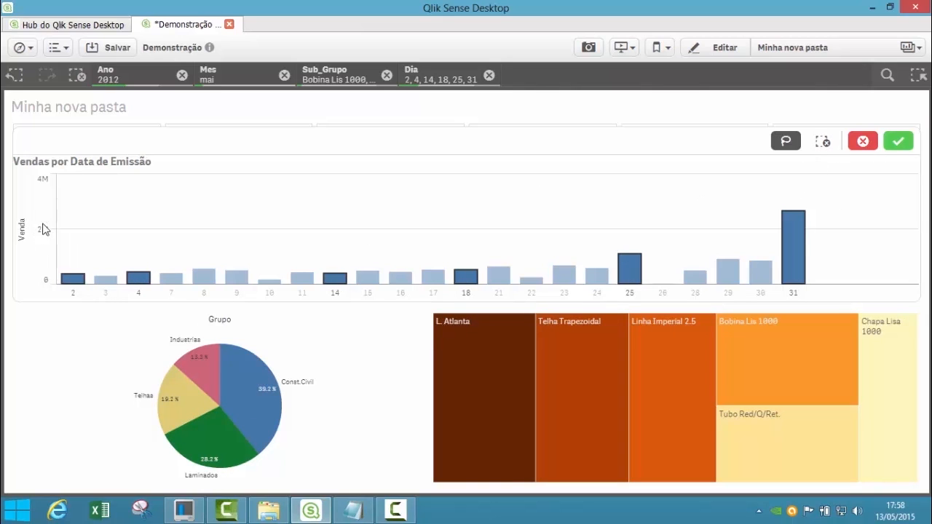
Range-select Venda from about 458,72k to 2,71M in the bar chart, replace it with the range of days 4 to 21 and confirm
drag(43, 216, 39, 270)
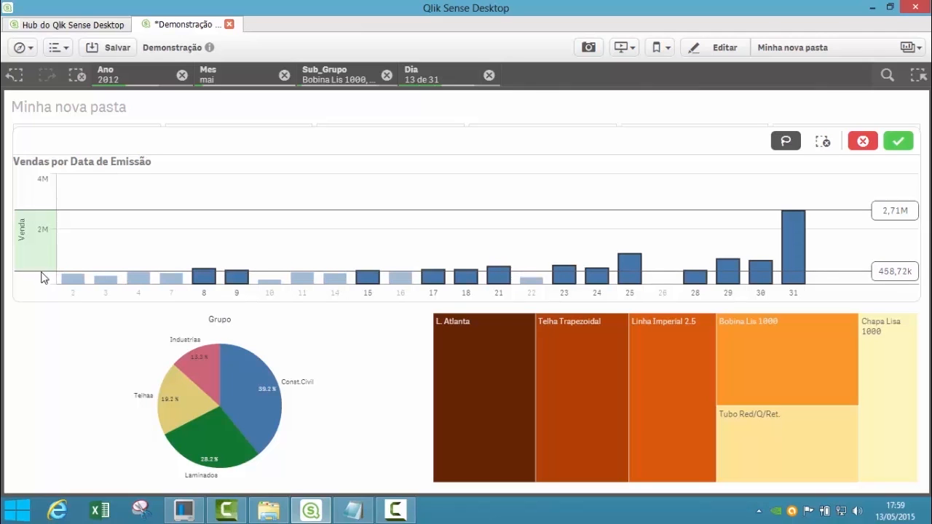
drag(141, 298, 512, 298)
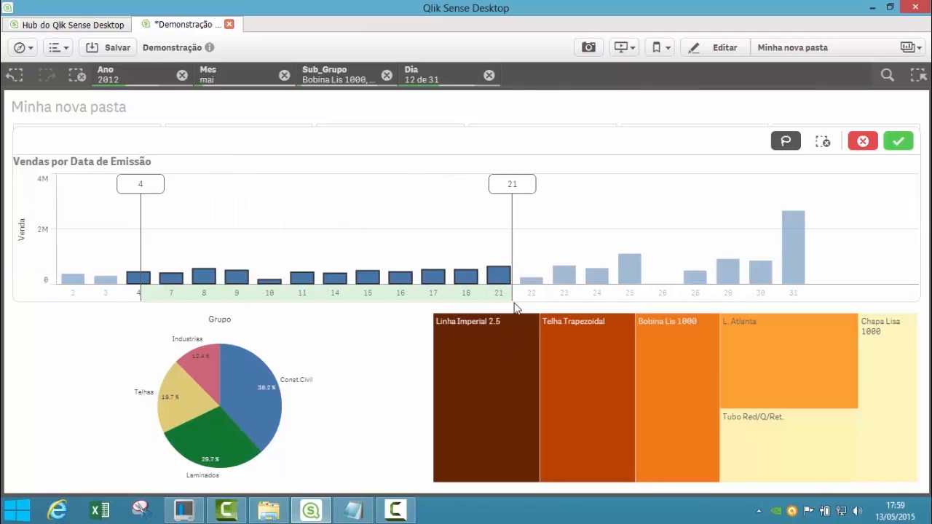
click(898, 142)
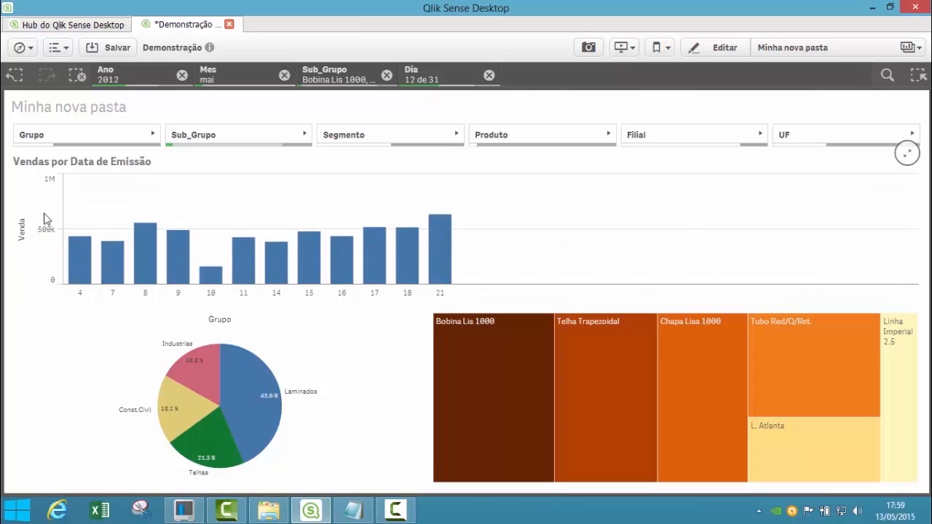
Narrow the bar chart to Venda values from about 262,83k to 713,45k and confirm the selection
drag(46, 213, 44, 255)
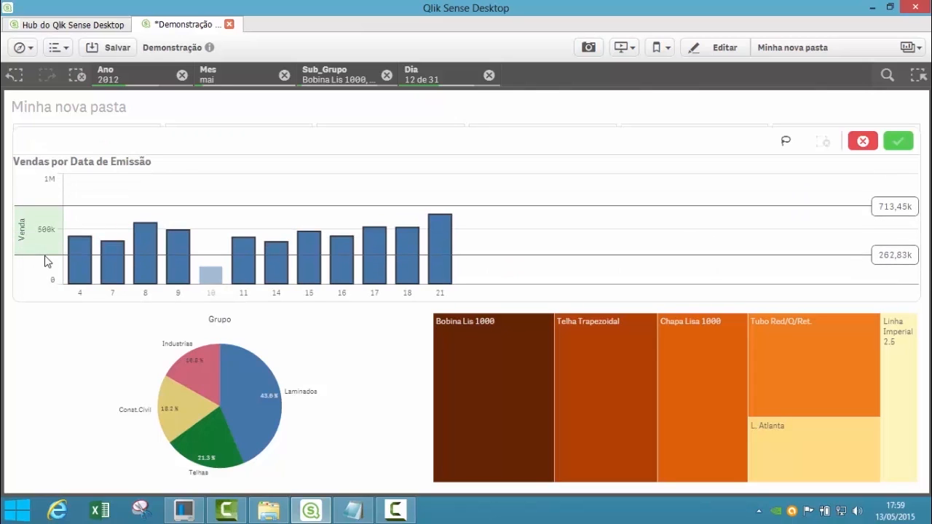
click(899, 142)
mouse_move(830, 350)
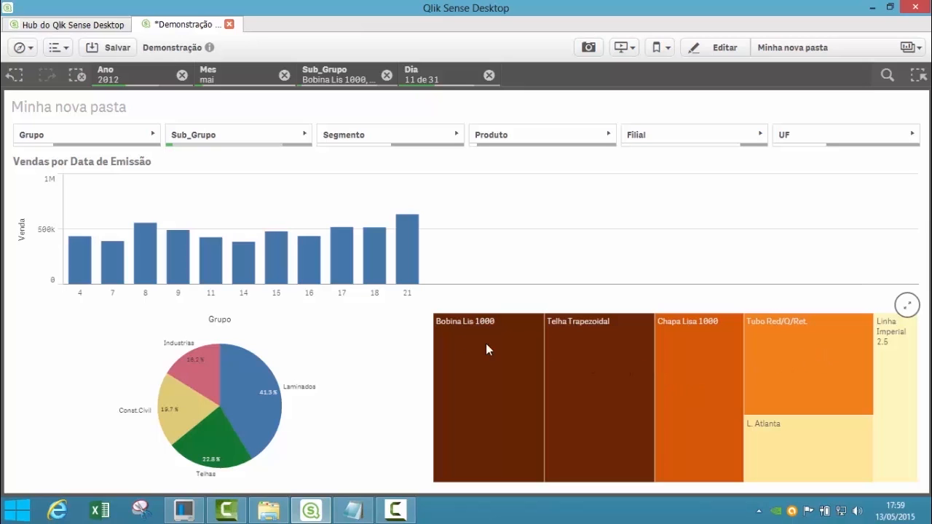
Remove the Ano and Mes selections and clear all remaining selections
click(182, 75)
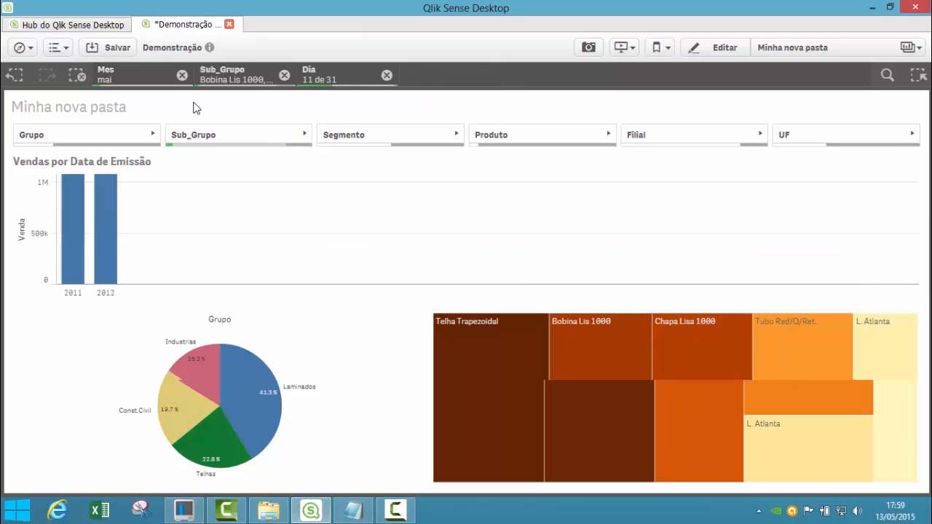
click(182, 75)
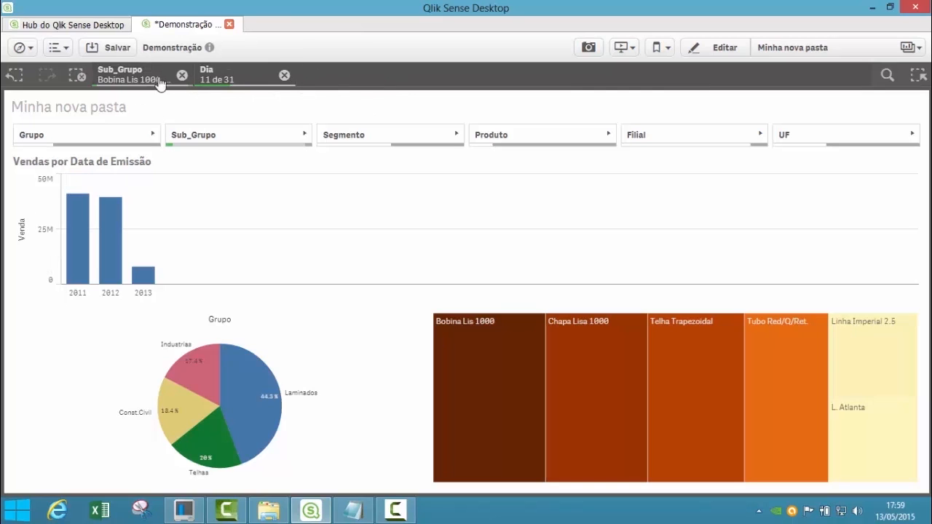
click(77, 75)
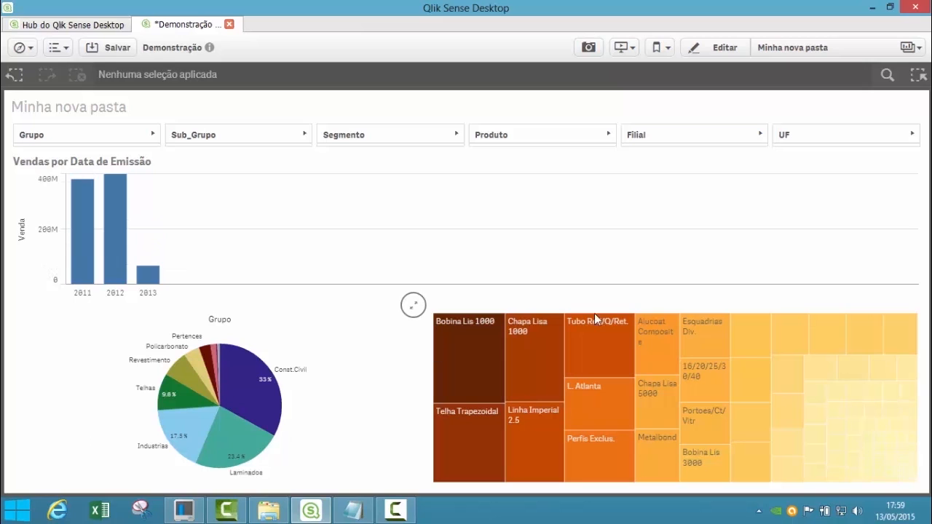
Lasso-select nearly all subgroups in the treemap, confirm, and clear the resulting Sub_Grupo selection
click(524, 350)
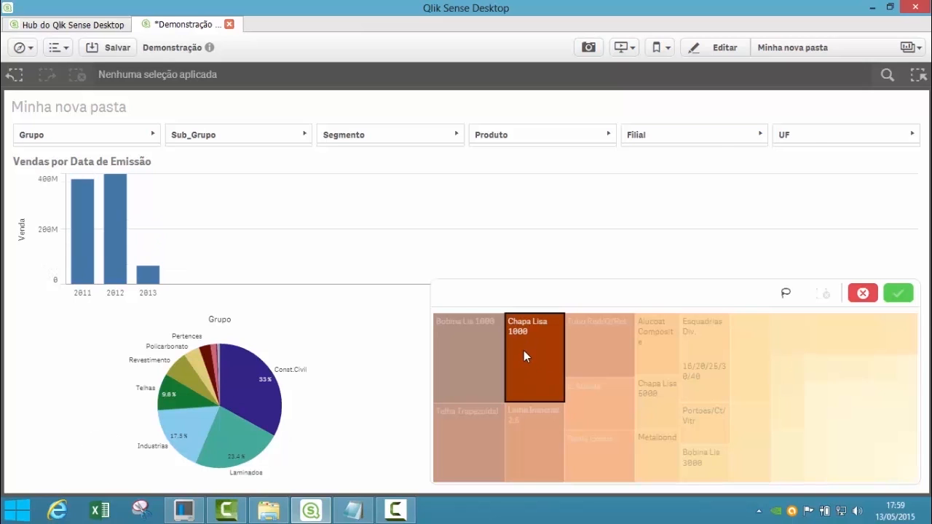
click(786, 293)
mouse_move(714, 341)
mouse_down()
mouse_move(472, 450)
mouse_move(742, 461)
mouse_move(916, 417)
mouse_move(737, 347)
mouse_up()
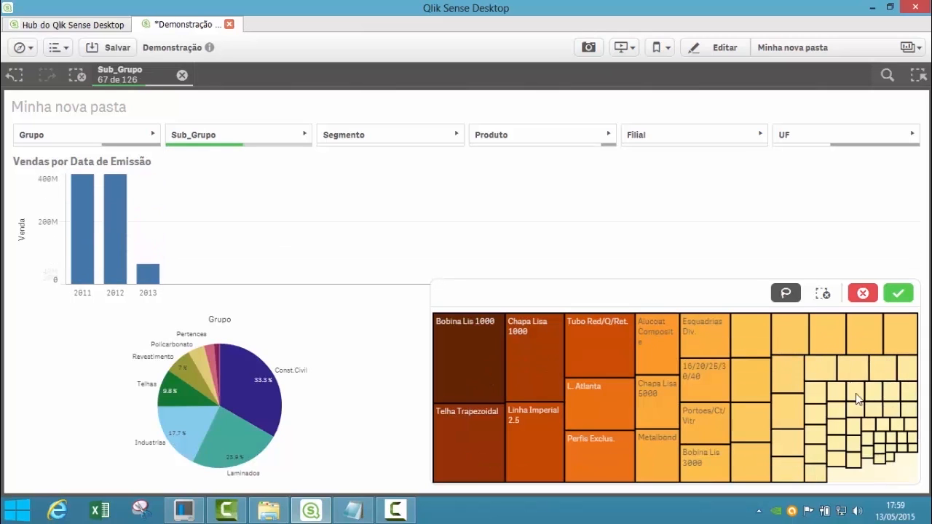
click(899, 293)
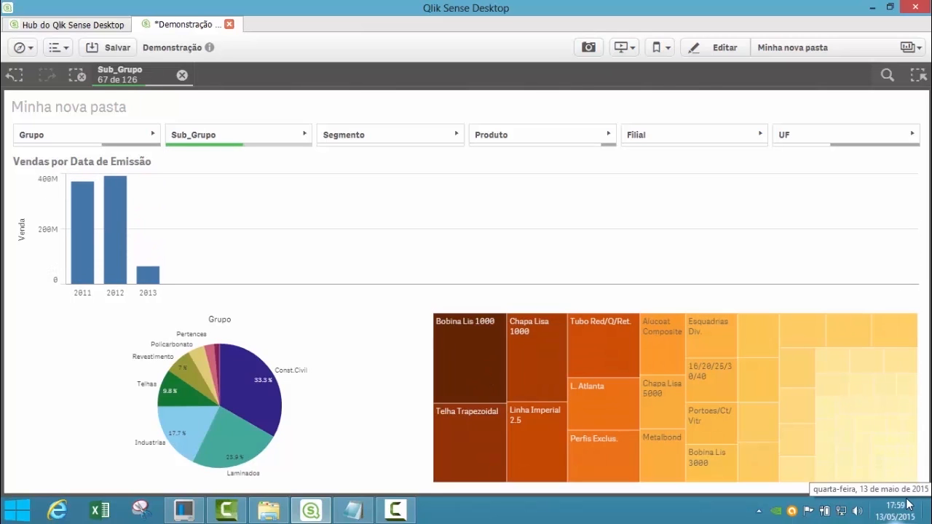
click(182, 77)
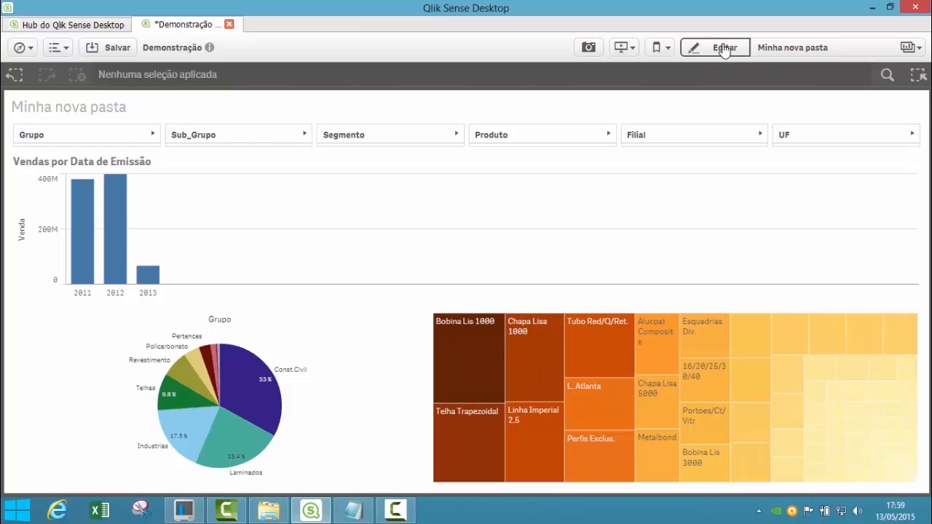
Create a new sheet with its default title and place a pivot table (Tabela dinâmica) on it
click(790, 49)
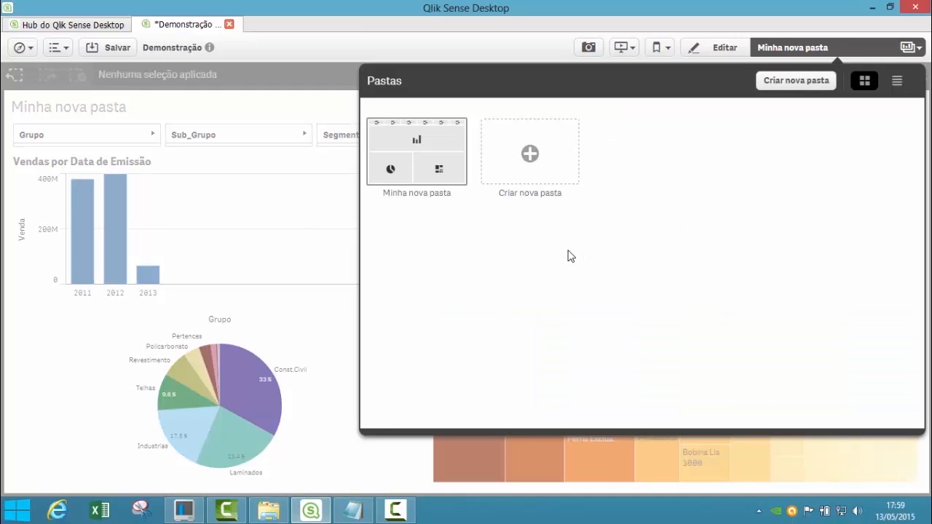
click(530, 153)
click(526, 150)
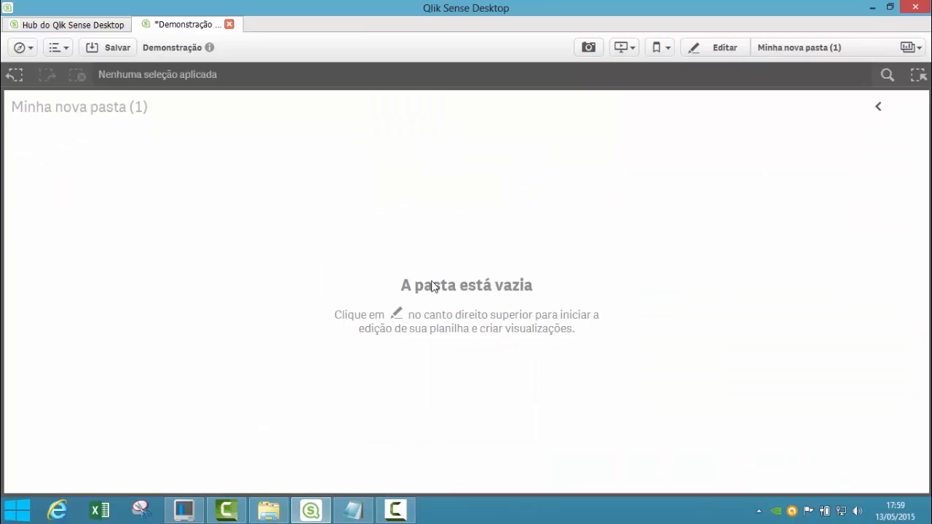
click(718, 49)
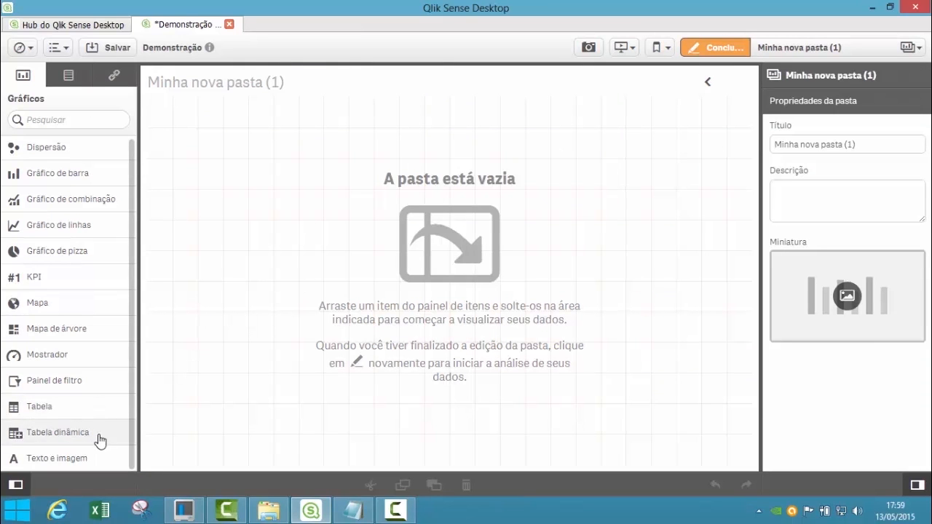
drag(48, 438, 441, 265)
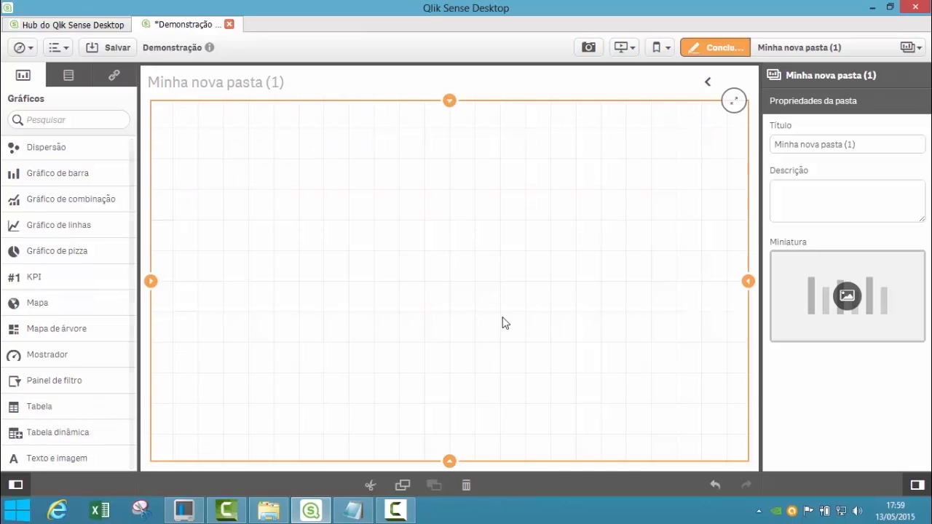
Add the master measure Venda and the dimensions Grupo, Produto, Segmento and Sub_Grupo to the pivot table, and finish editing
click(124, 79)
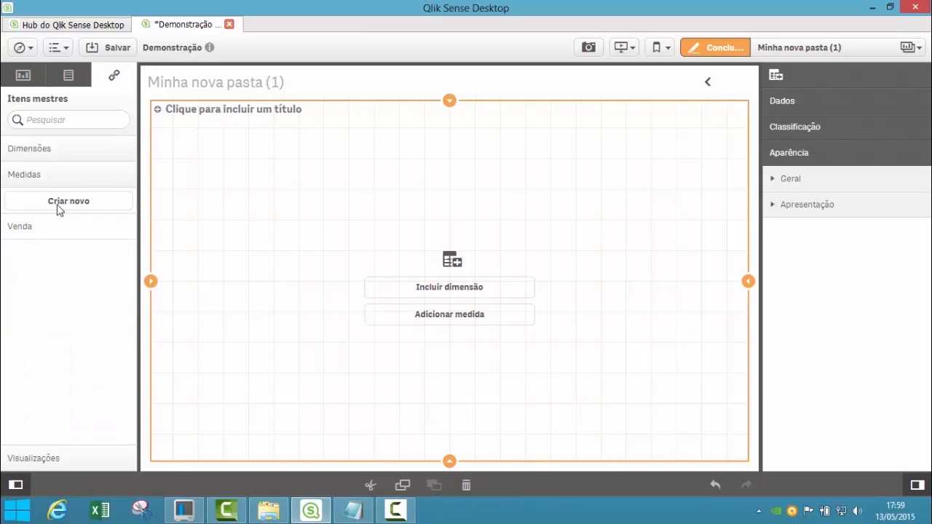
drag(59, 226, 460, 318)
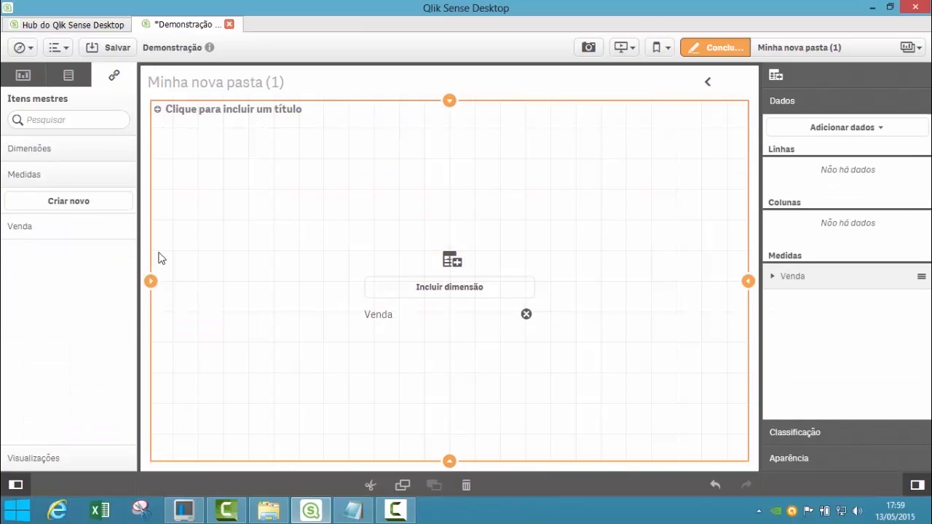
click(44, 150)
drag(37, 228, 416, 240)
drag(29, 252, 418, 260)
drag(37, 280, 451, 262)
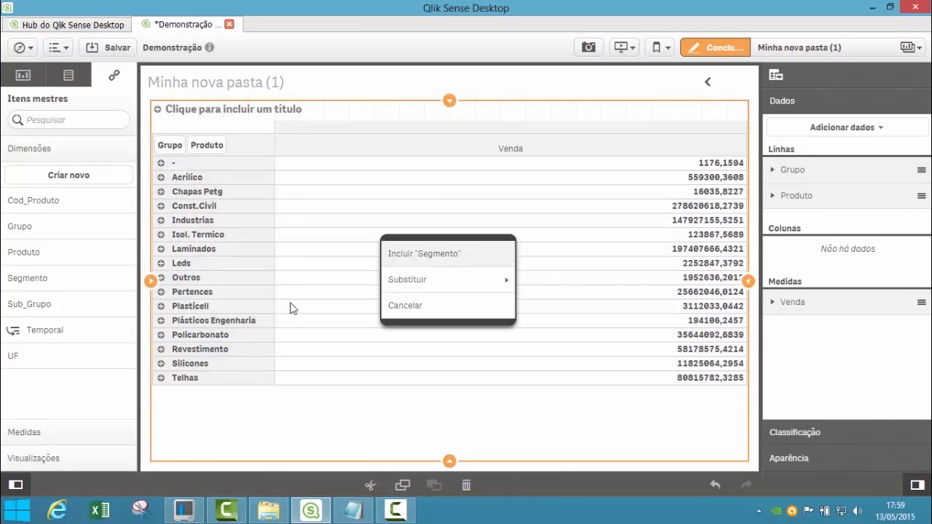
drag(291, 308, 291, 307)
drag(29, 304, 426, 253)
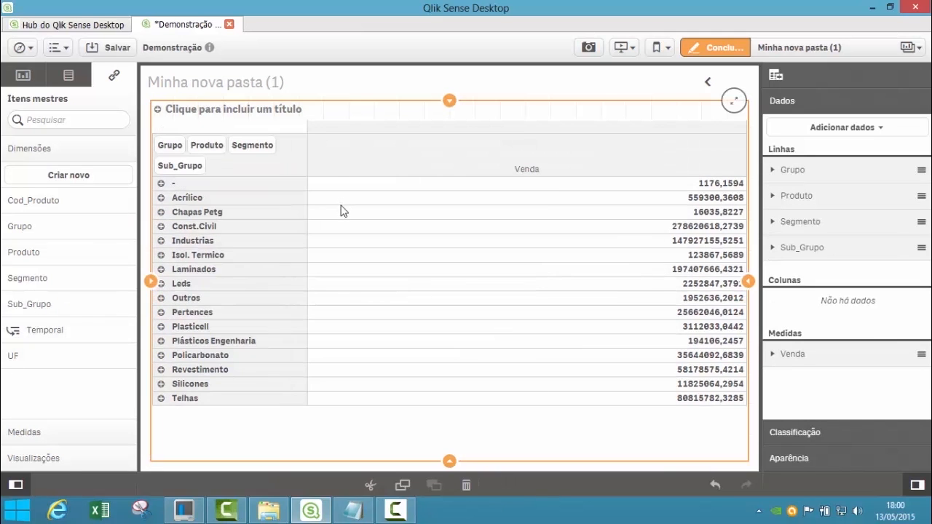
click(715, 50)
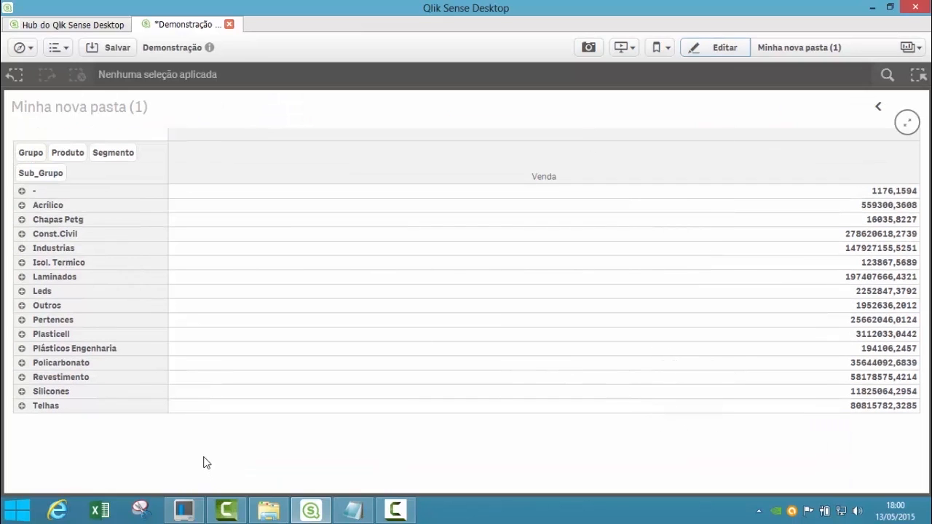
Pivot Segmento and Sub_Grupo into columns, put Grupo before Produto in the rows, and expand Acrílico to review its products
drag(30, 152, 210, 140)
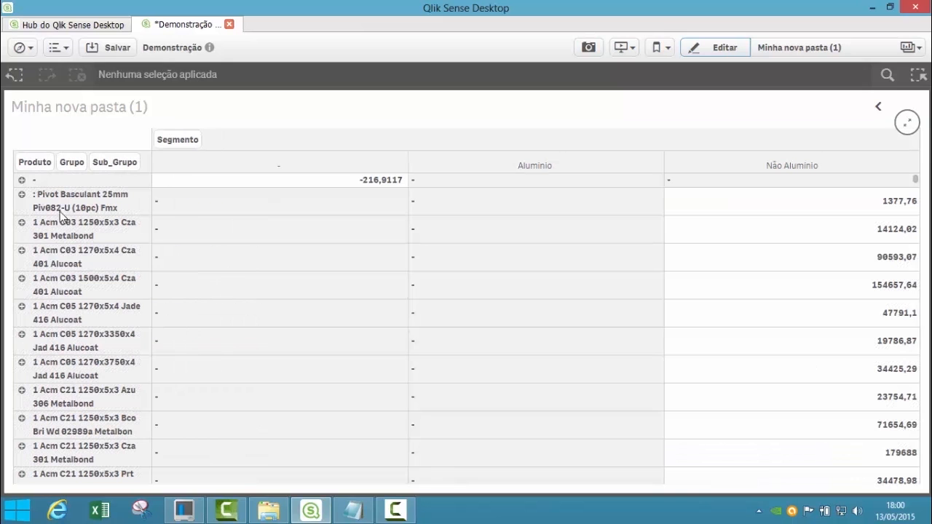
drag(115, 162, 263, 141)
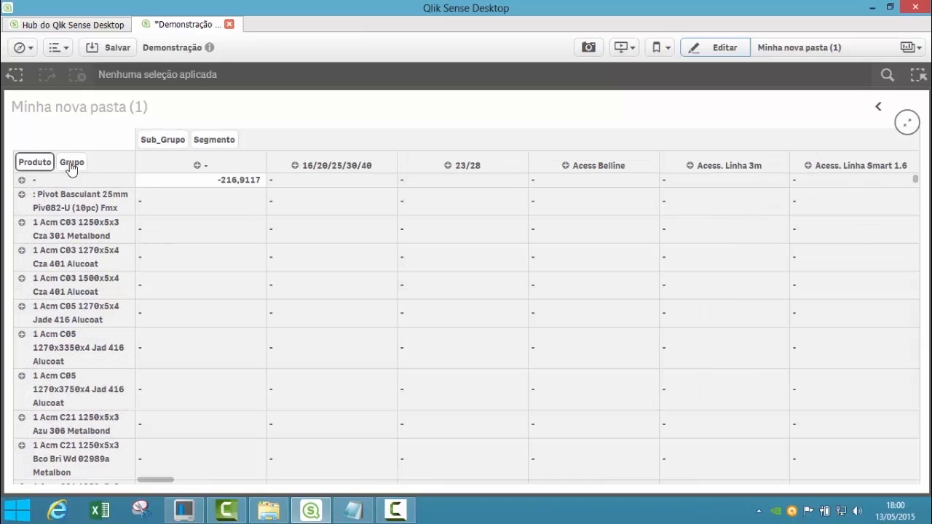
drag(71, 164, 25, 163)
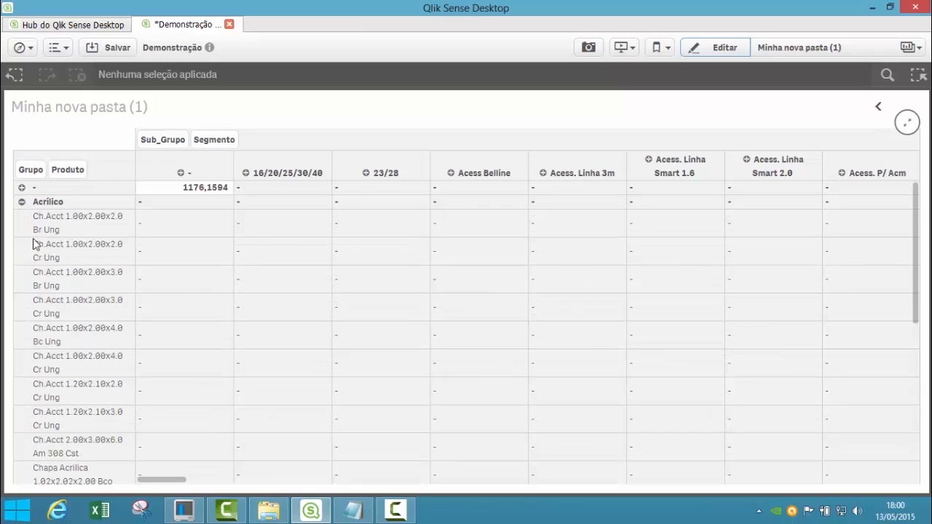
scroll(72, 326, down, 10)
scroll(82, 332, up, 10)
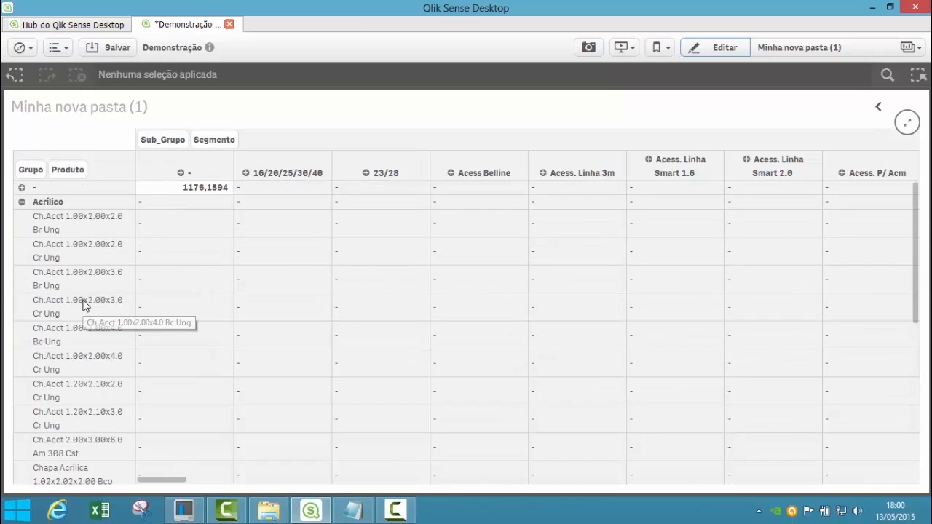
Page back and forth between the pivot table sheet and Minha nova pasta, ending on Minha nova pasta
click(879, 109)
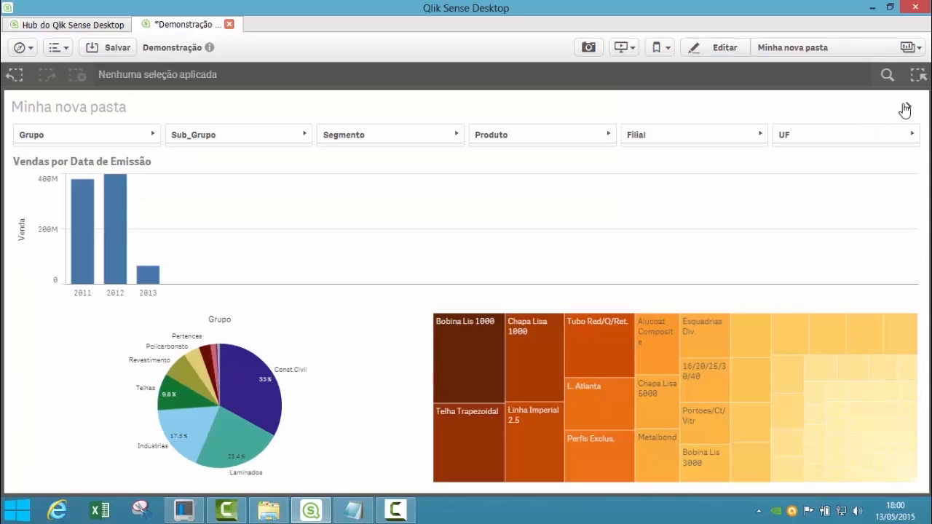
click(905, 107)
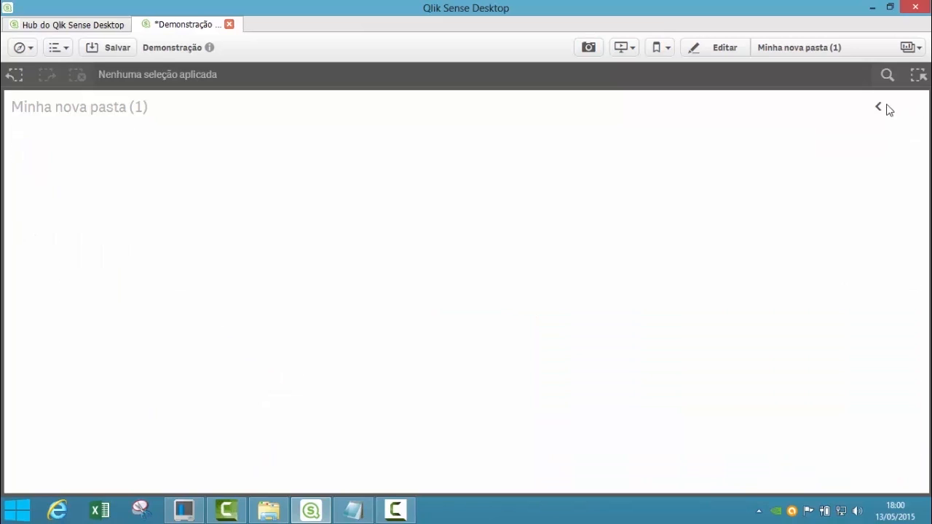
click(877, 109)
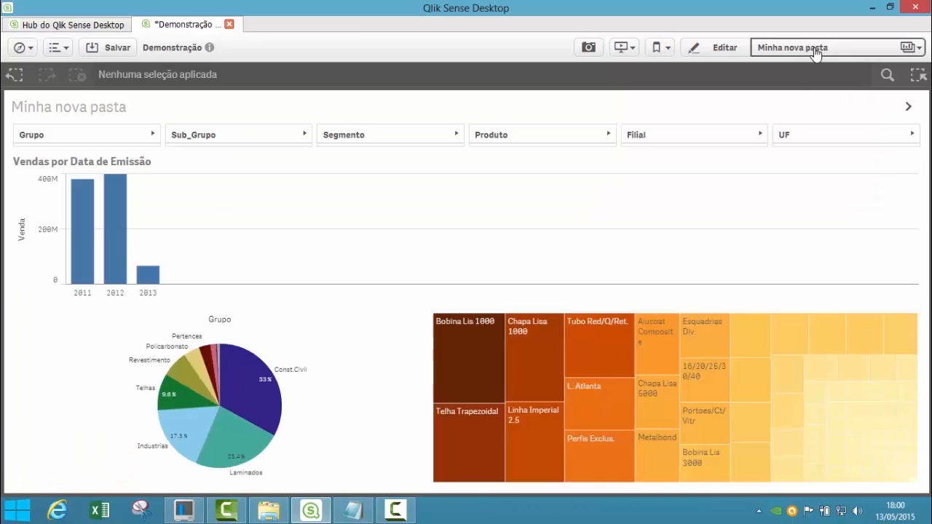
Create a new sheet titled Mapa Lat Long and open it
click(814, 52)
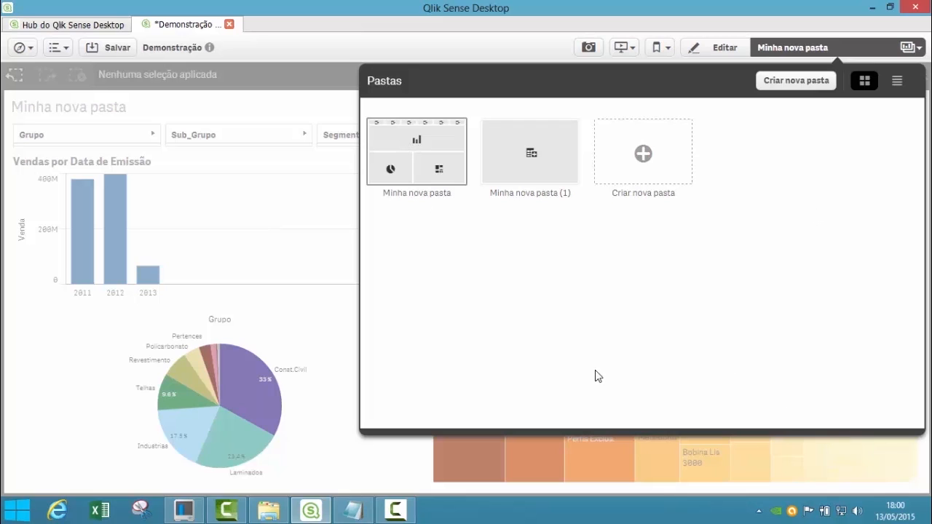
click(647, 156)
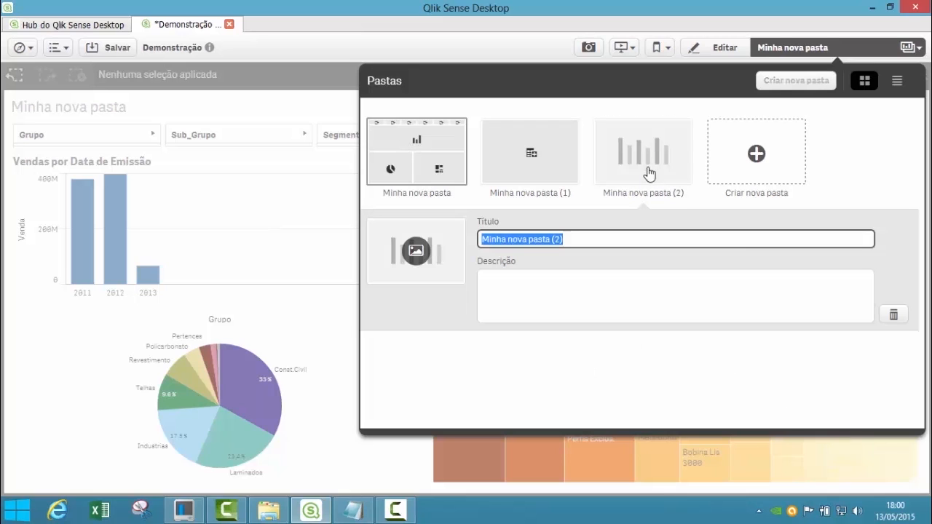
text(Mapa Lat Long)
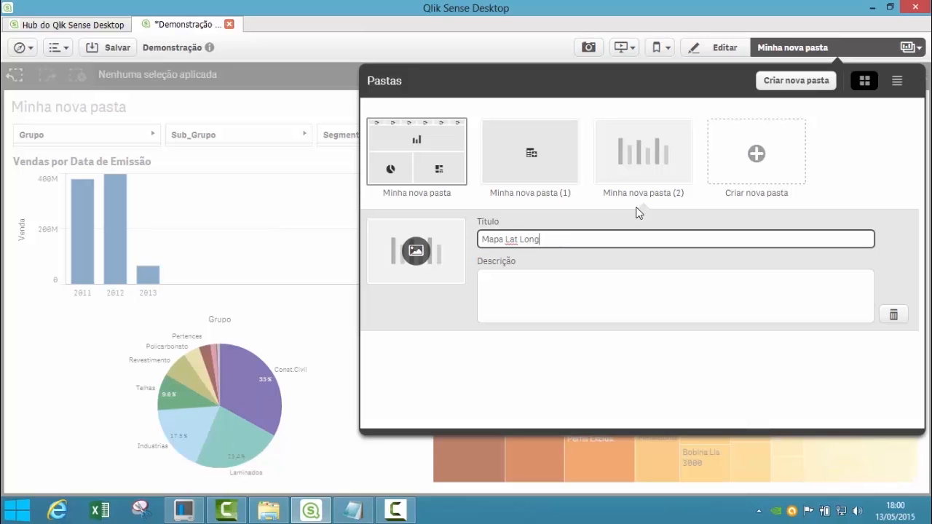
click(651, 155)
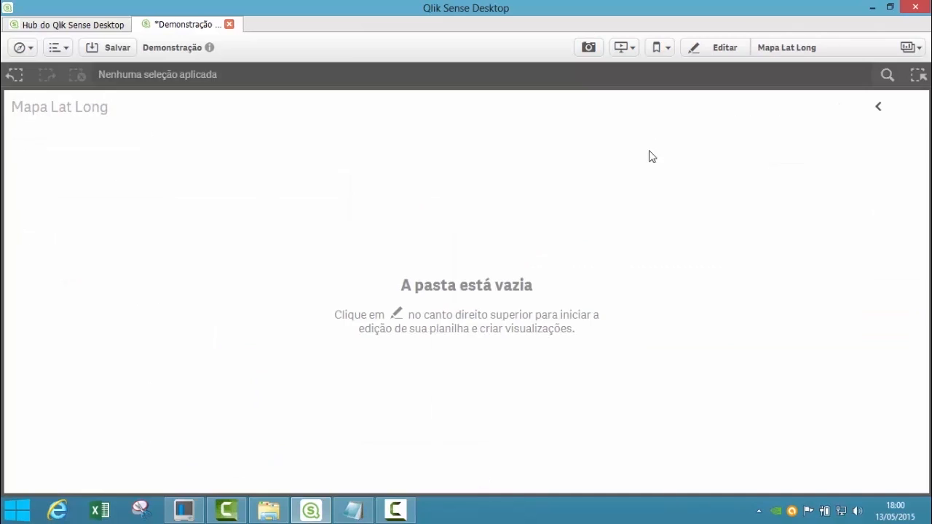
Edit the Mapa Lat Long sheet and add a map that uses Filial as a point layer
click(707, 51)
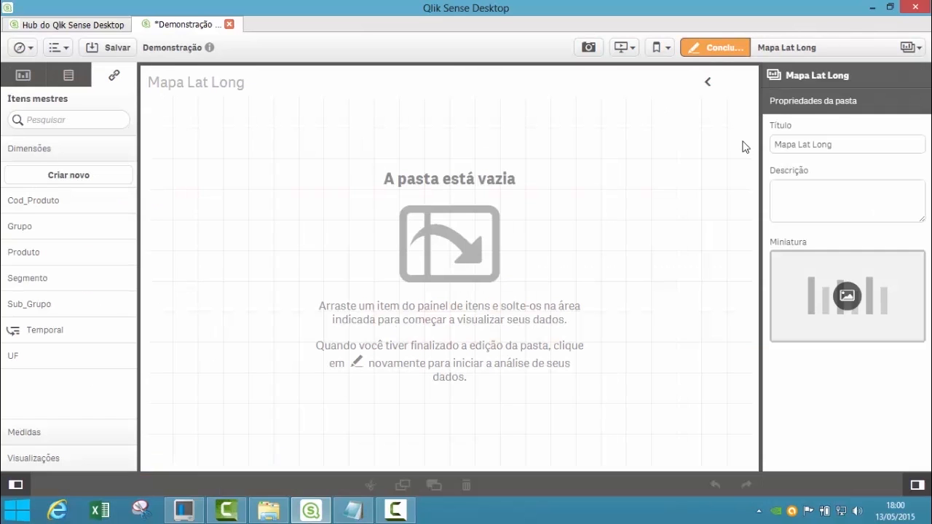
click(19, 75)
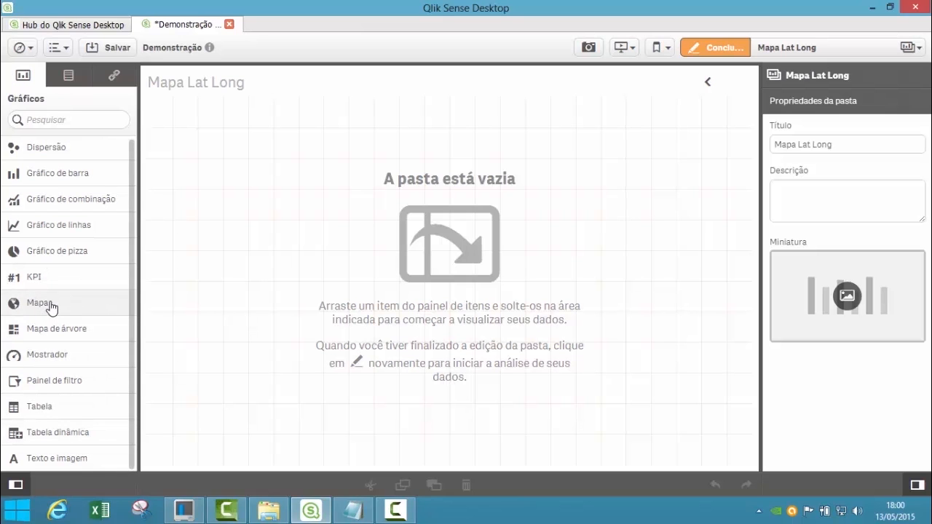
drag(70, 304, 356, 268)
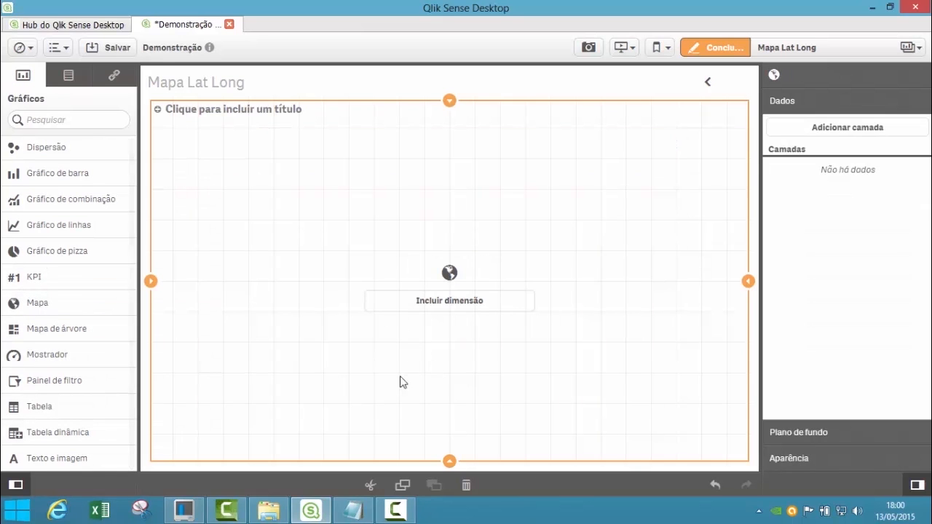
click(454, 313)
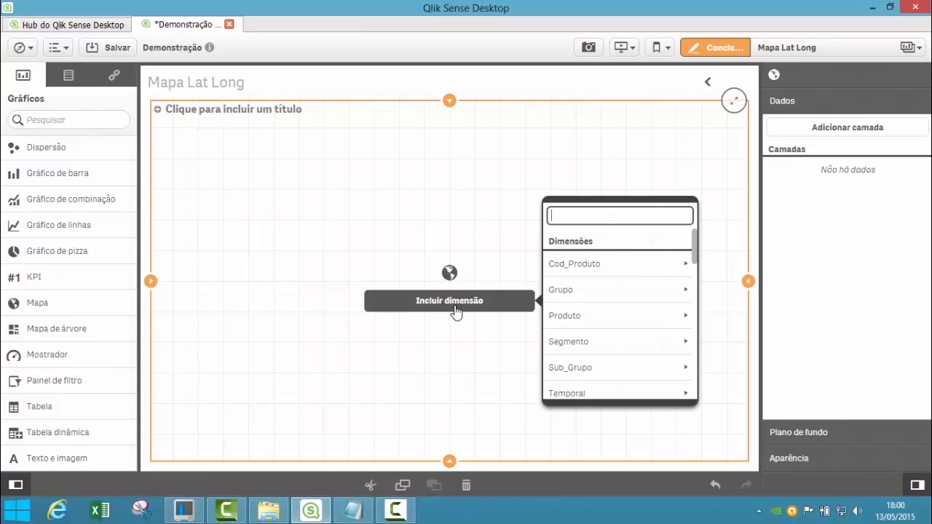
text(filial)
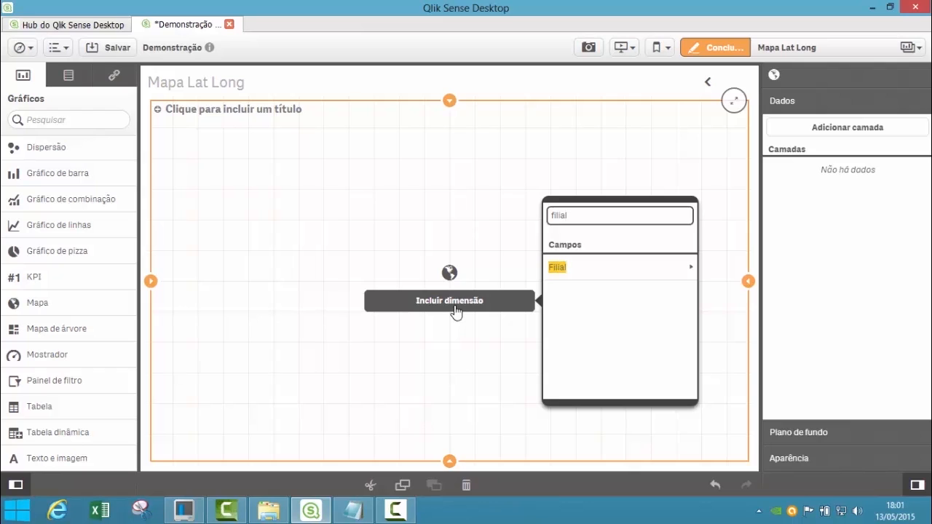
click(586, 270)
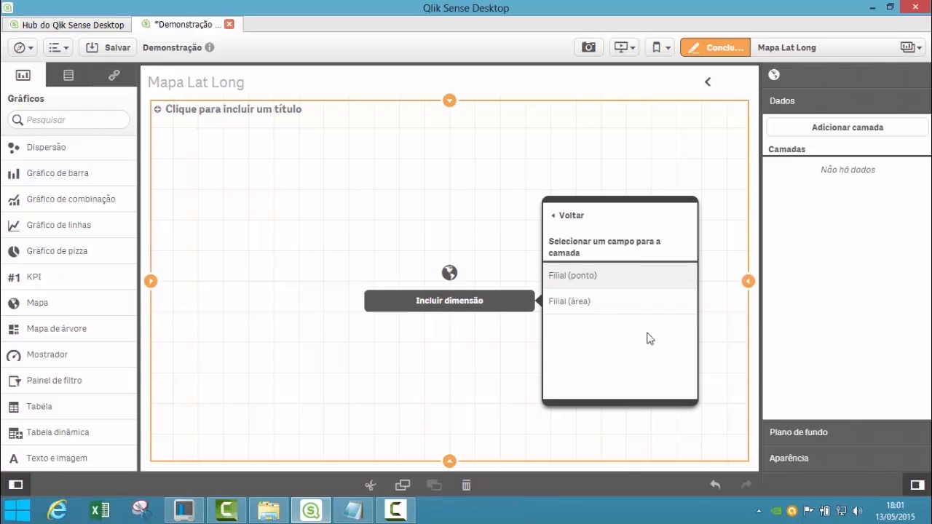
click(593, 279)
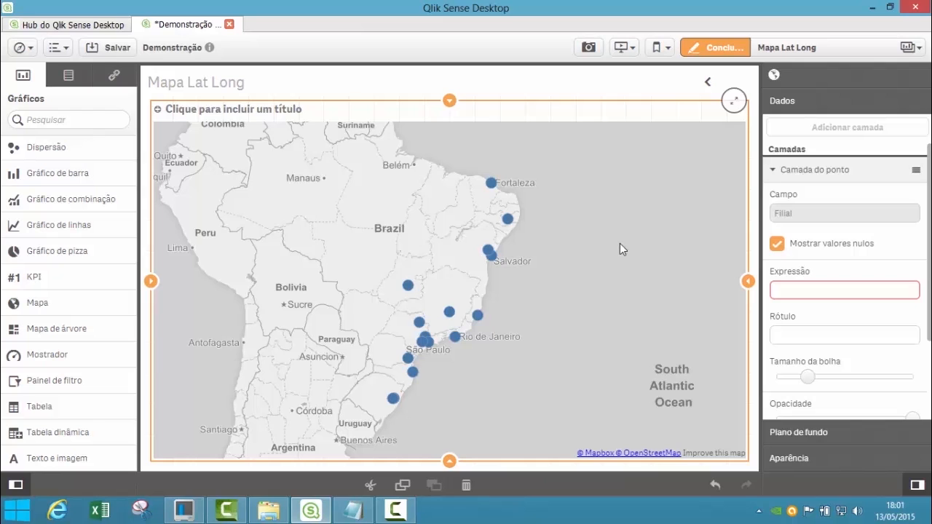
Try a custom map service for the map's background, and restore the automatic service
click(801, 433)
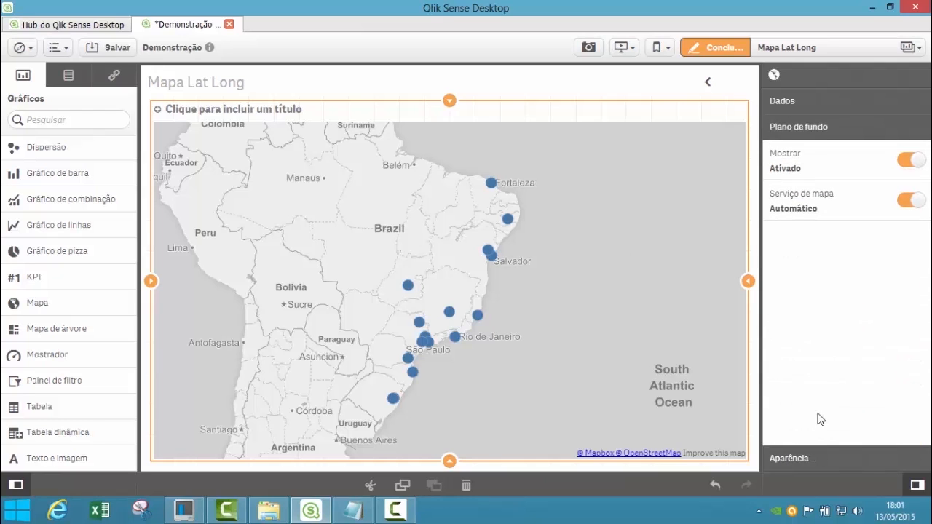
click(910, 200)
click(830, 294)
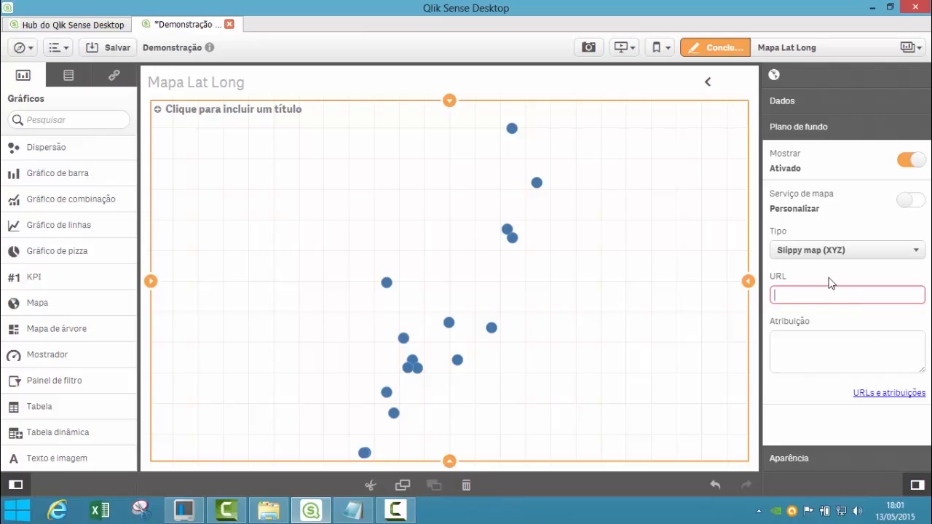
click(914, 204)
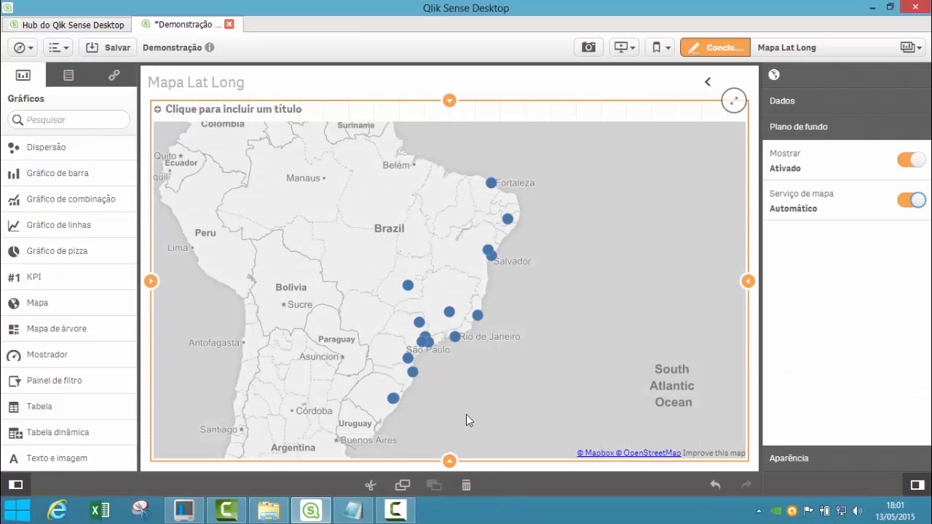
Add the master measure Venda to the point layer, narrow the bubble size range to small bubbles, and finish editing
click(114, 75)
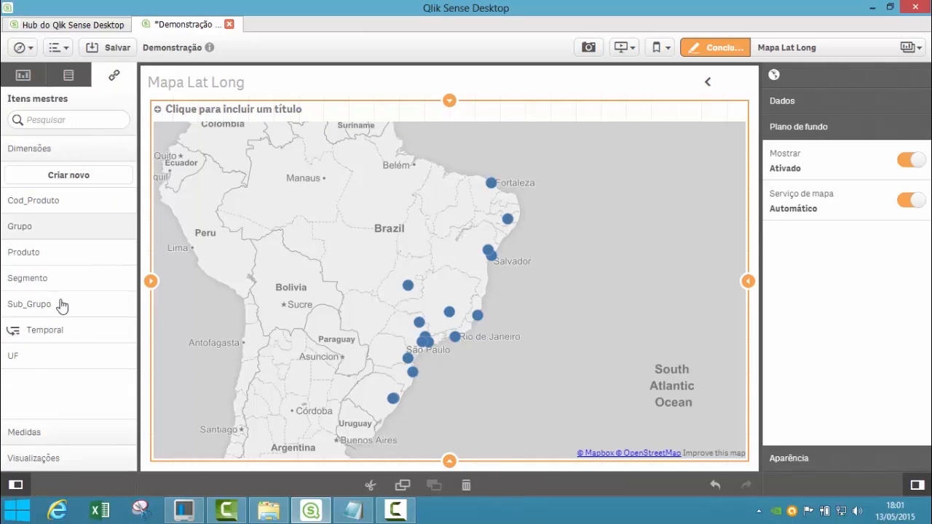
click(41, 437)
drag(27, 231, 408, 358)
click(426, 267)
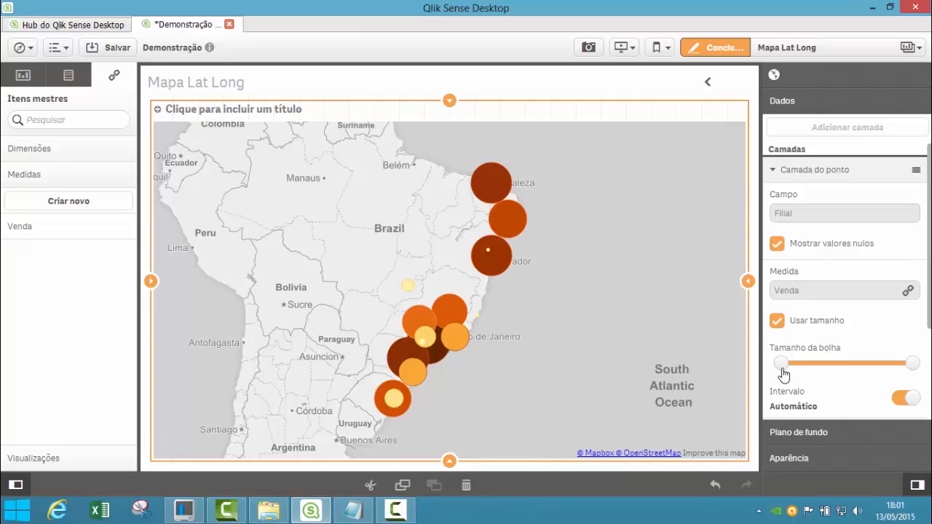
drag(782, 364, 793, 363)
drag(912, 363, 834, 368)
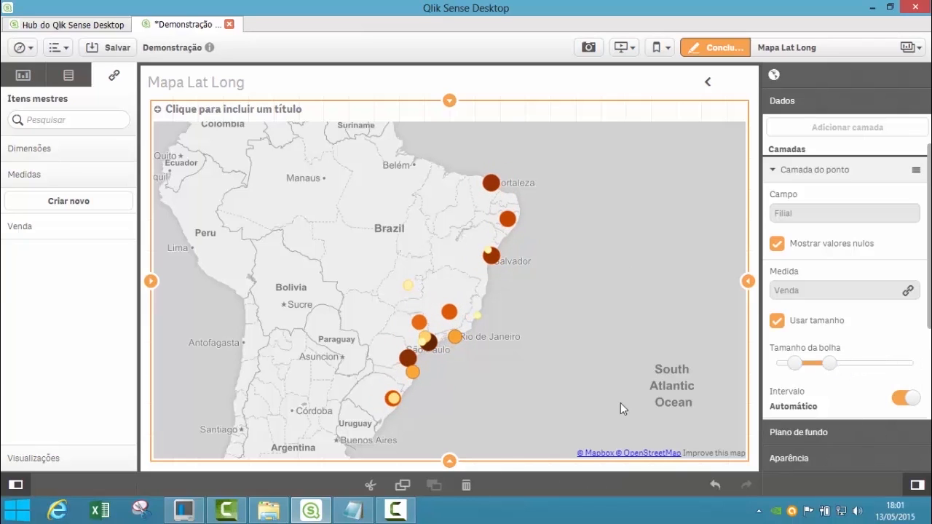
click(727, 49)
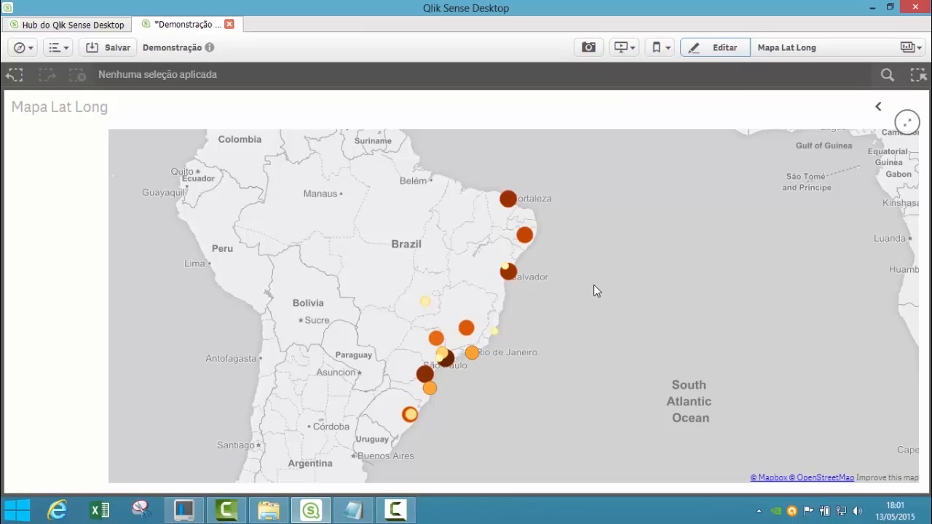
Lasso the branch points along Brazil's northeast and southern coast on the map and confirm the selection
click(422, 244)
click(787, 111)
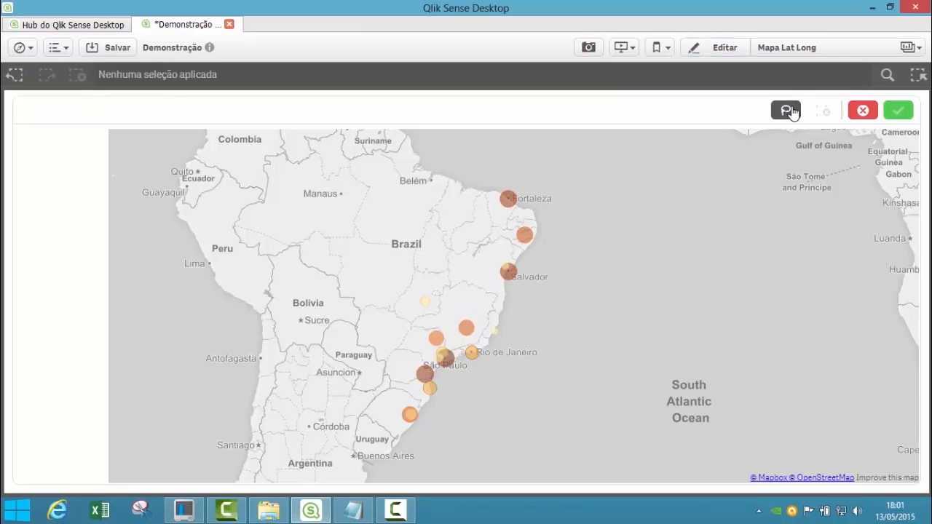
mouse_move(435, 205)
mouse_down()
mouse_move(484, 297)
mouse_move(539, 345)
mouse_up()
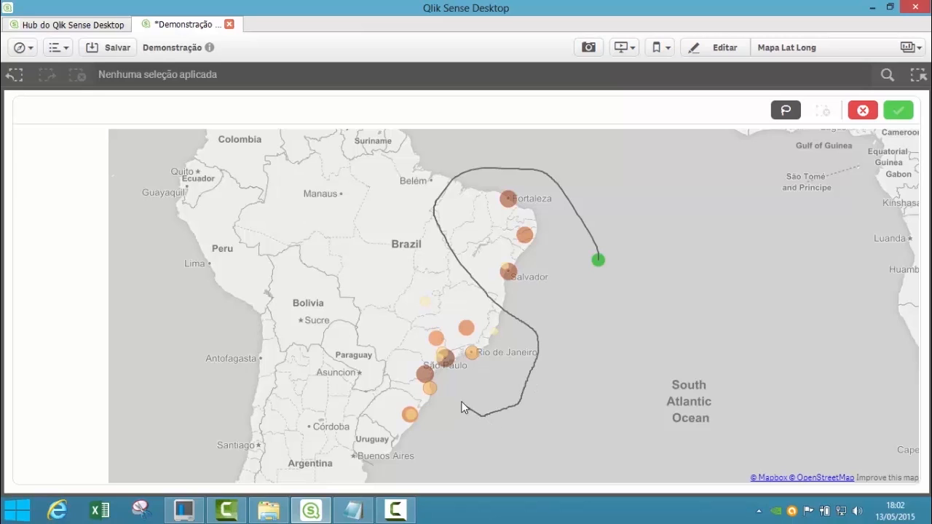
mouse_move(462, 408)
mouse_down()
mouse_move(420, 356)
mouse_move(327, 413)
mouse_move(510, 457)
mouse_move(604, 261)
mouse_up()
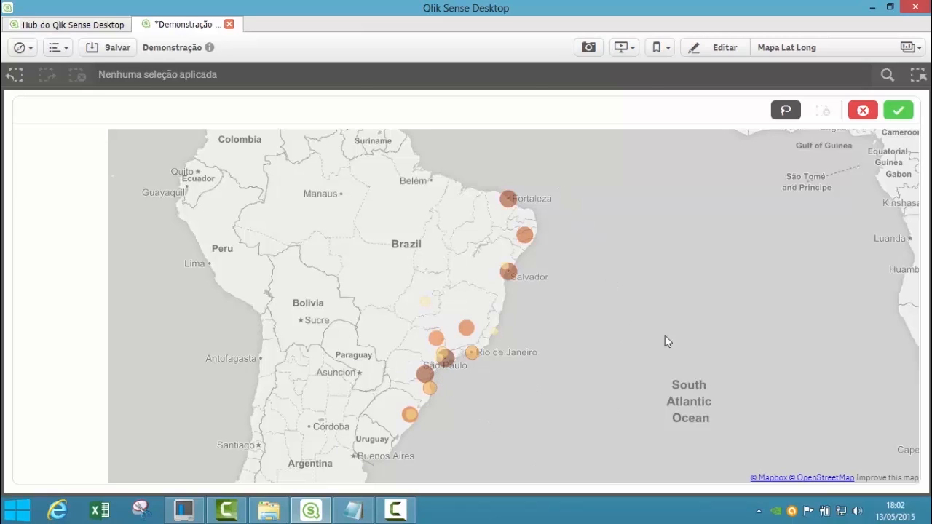
click(898, 111)
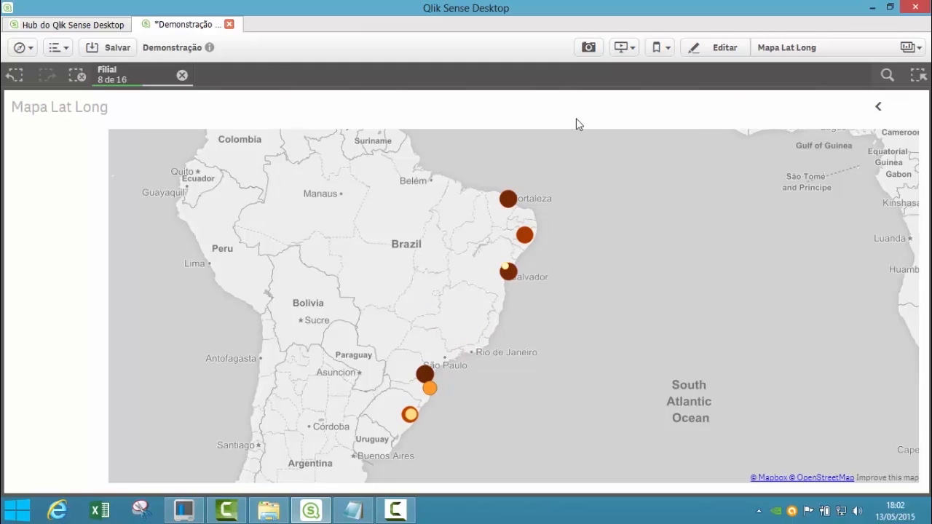
Create a new sheet titled Mapa Poligonos and open it
click(865, 57)
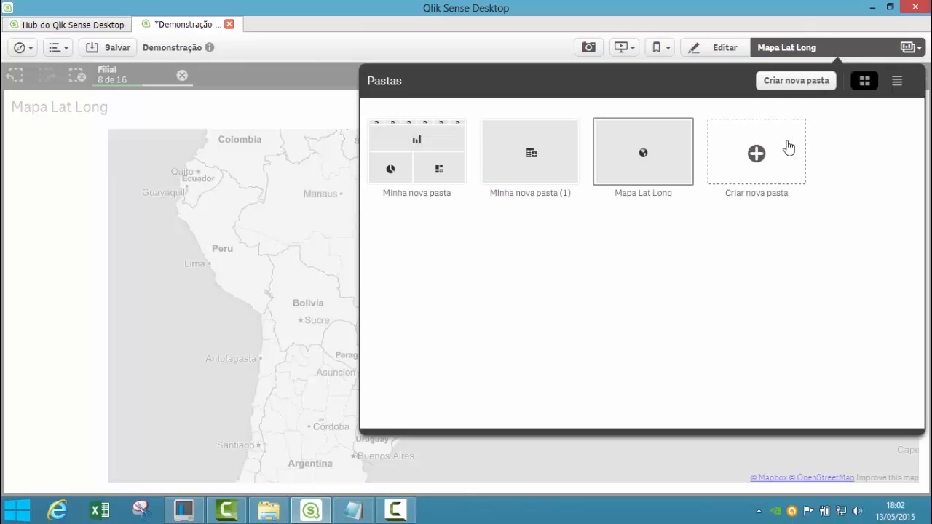
click(31, 195)
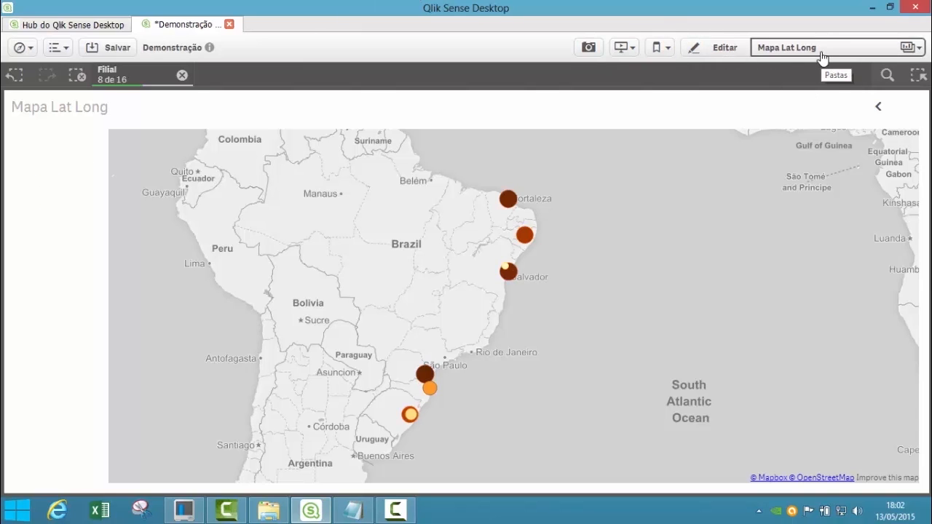
click(822, 57)
click(751, 161)
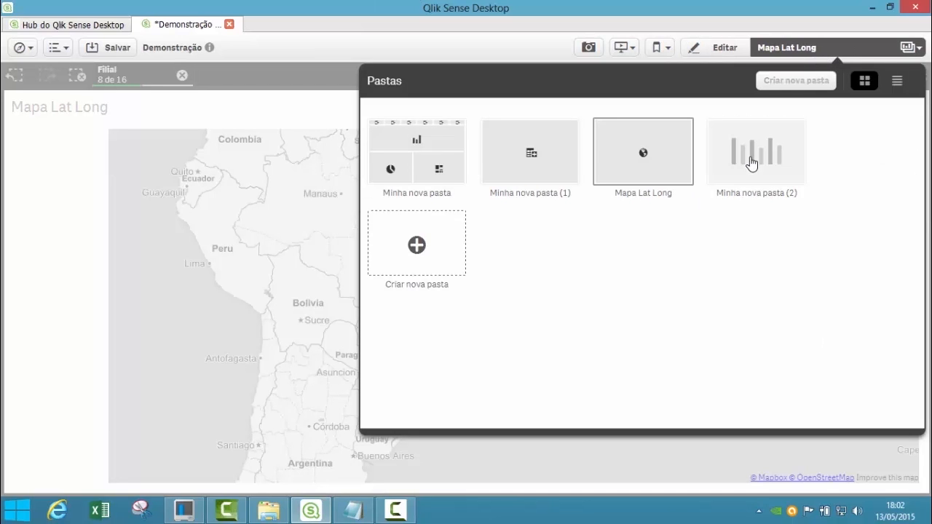
text(Mapa Poli)
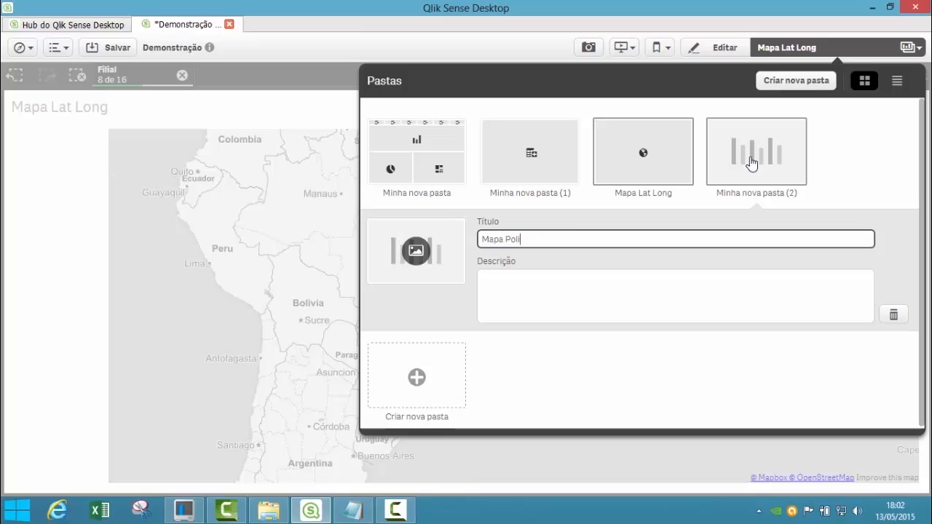
text(gonos)
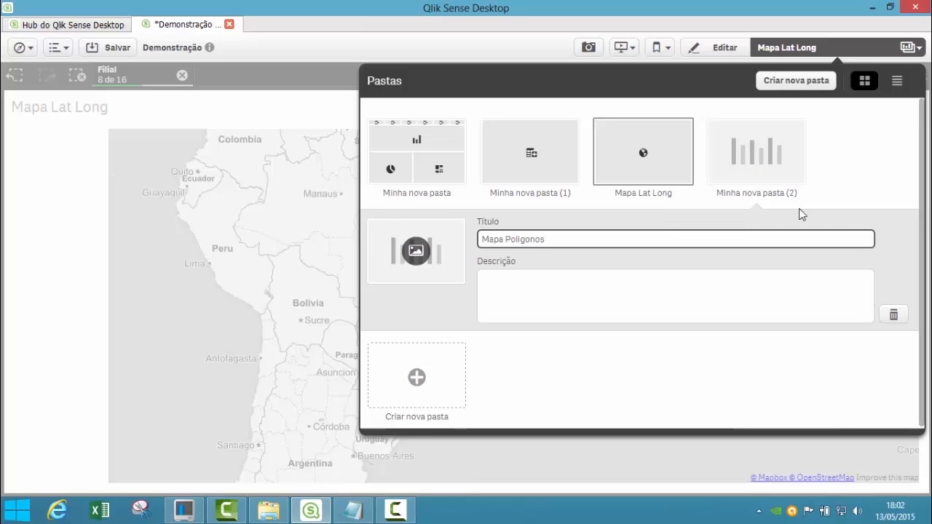
click(757, 157)
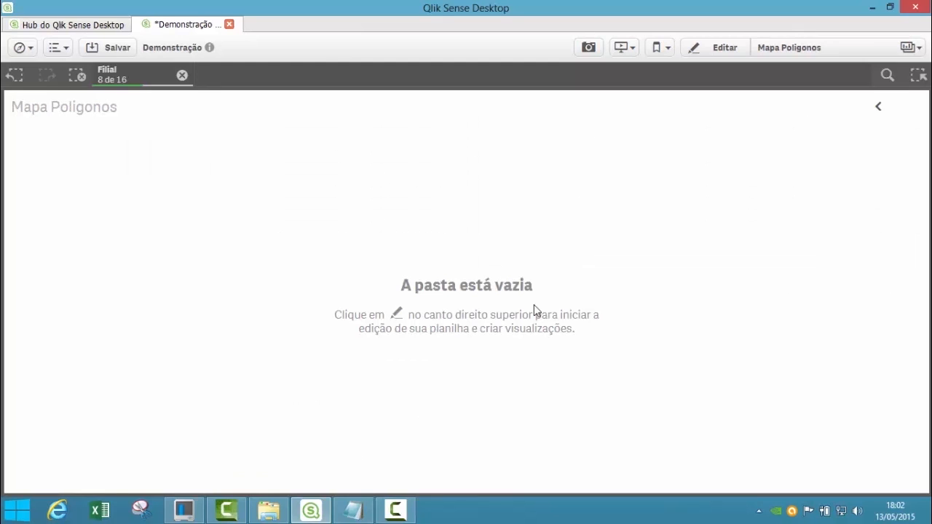
Edit the Mapa Poligonos sheet and add a map that uses the UF dimension as an area layer
click(721, 51)
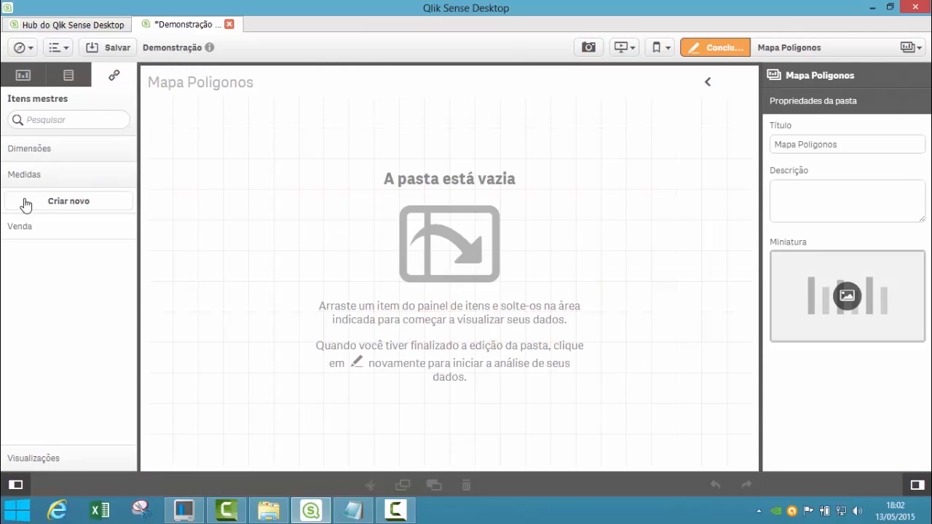
click(24, 76)
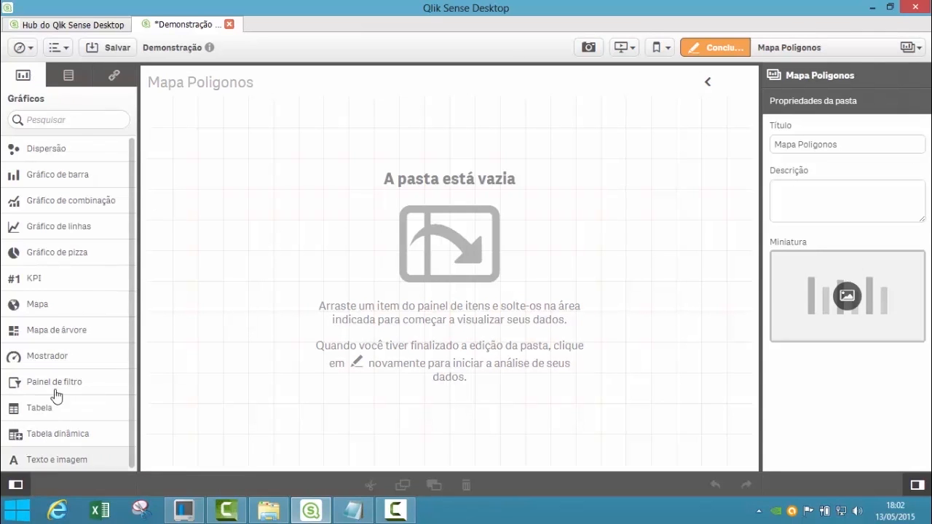
drag(36, 305, 401, 359)
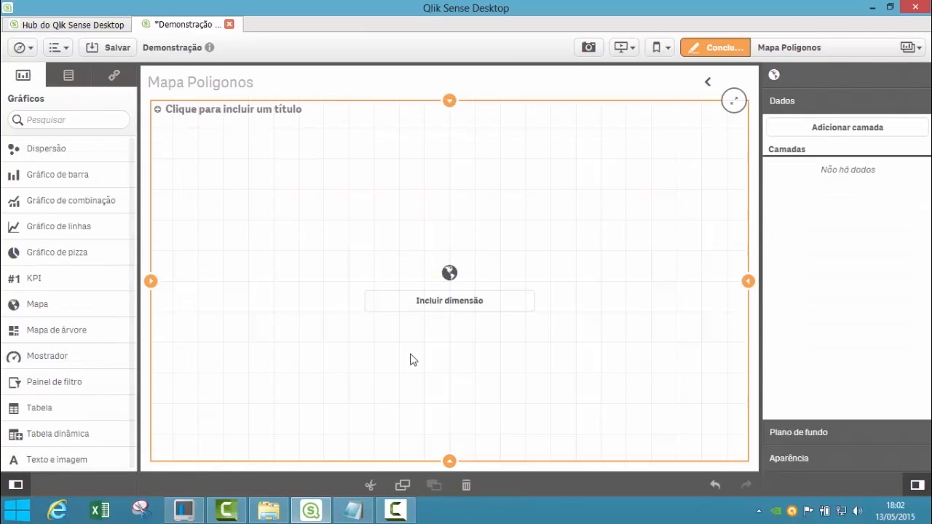
click(426, 305)
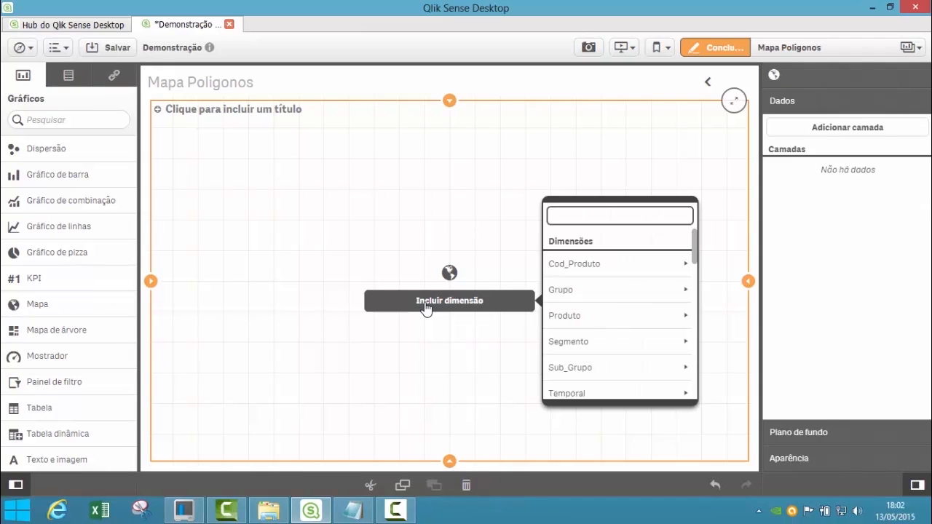
text(UF)
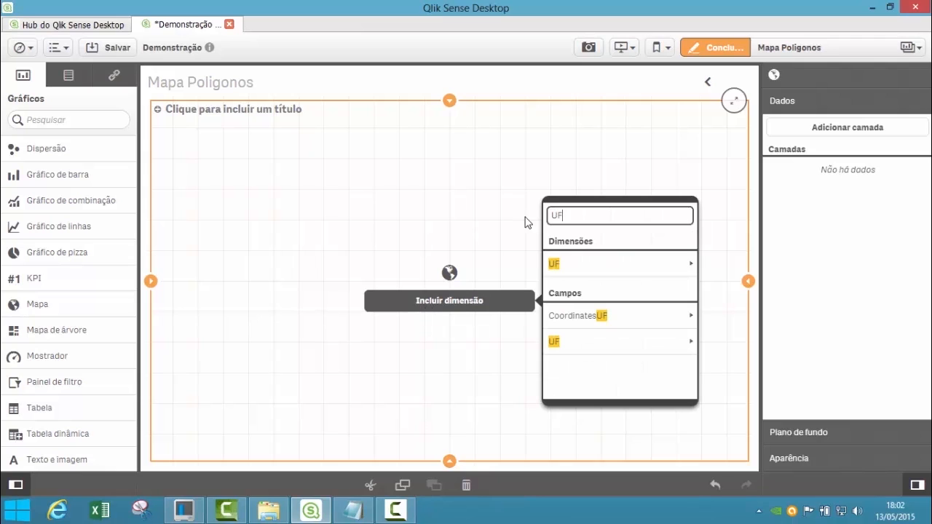
click(583, 268)
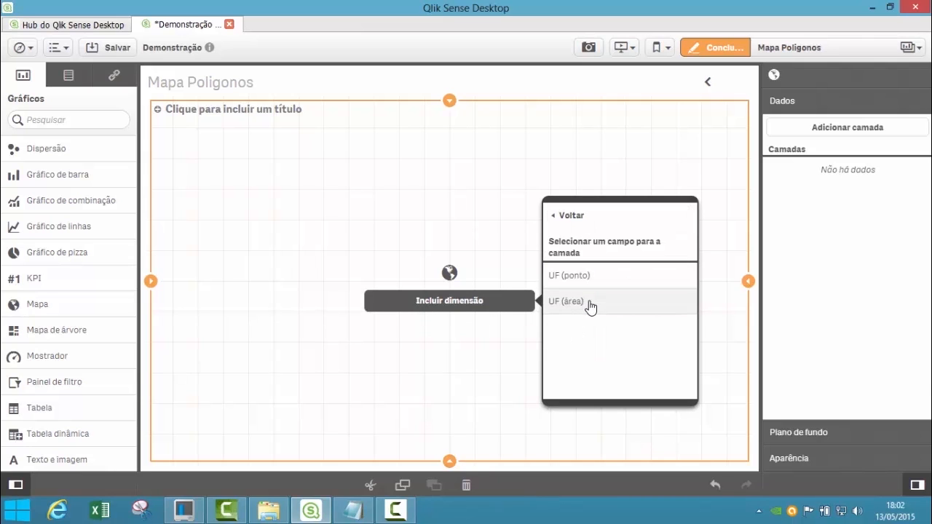
click(590, 306)
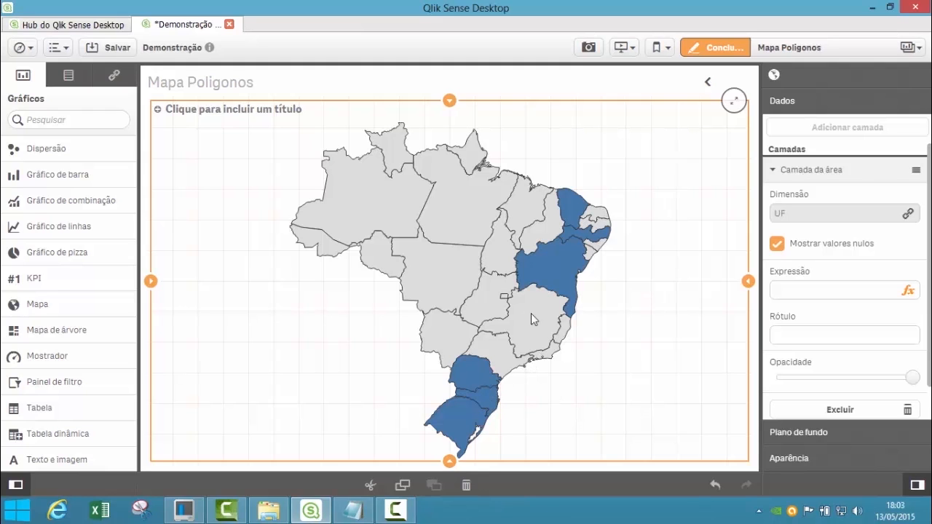
Add the master measure Venda to the area layer of the state map
click(69, 75)
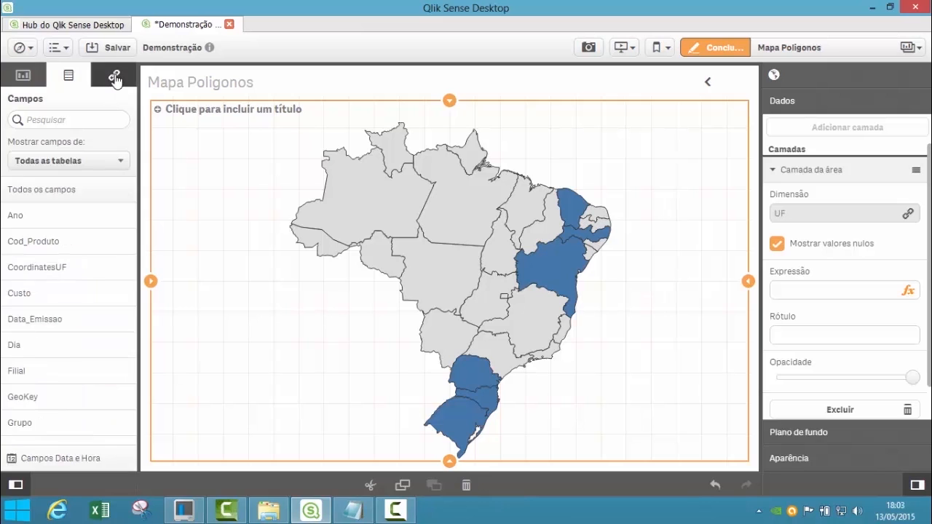
click(114, 76)
drag(23, 231, 466, 291)
click(422, 267)
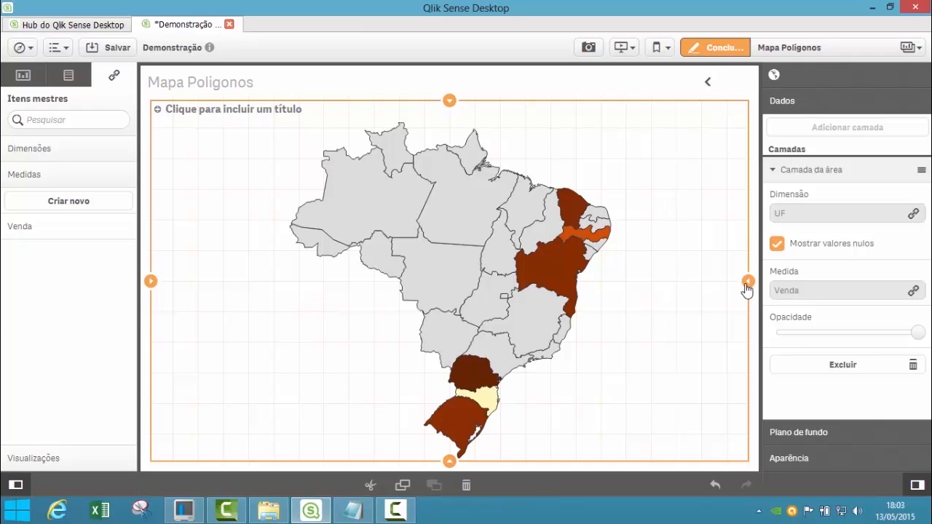
Narrow the state map to free part of the sheet and add a bar chart beside it
drag(747, 282, 514, 289)
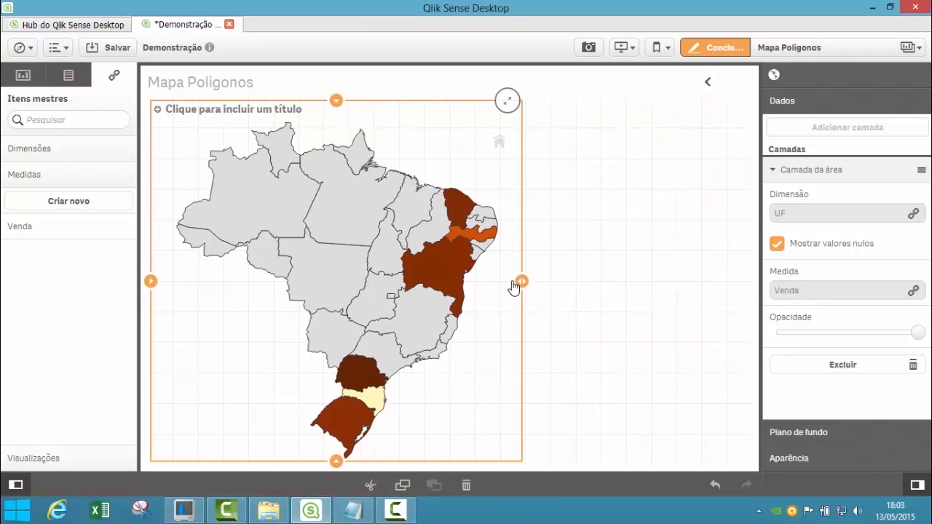
click(28, 76)
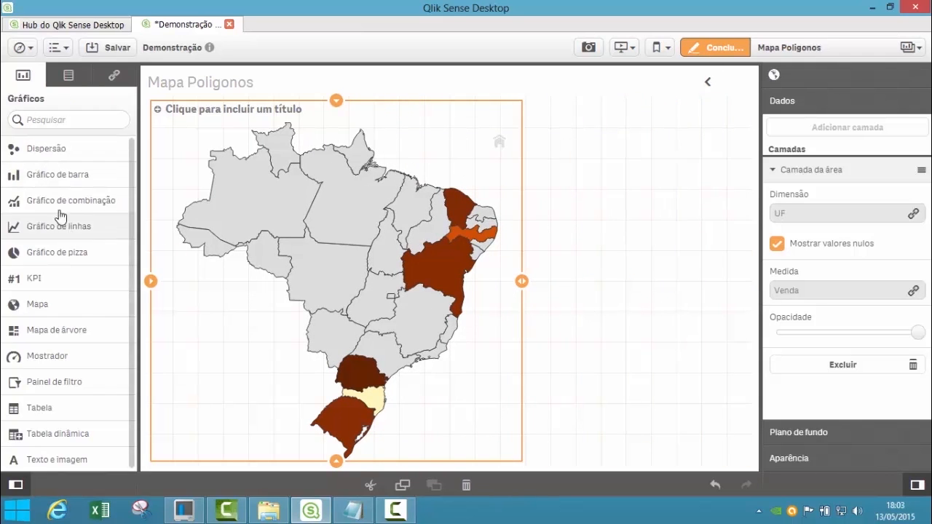
drag(58, 174, 618, 232)
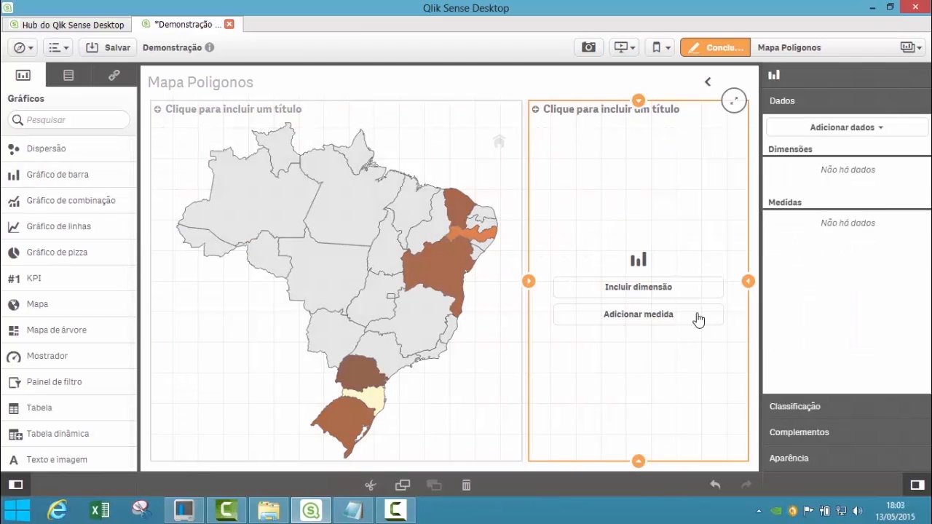
Give the bar chart the Filial dimension and the master measure Venda
click(641, 293)
text(Filia)
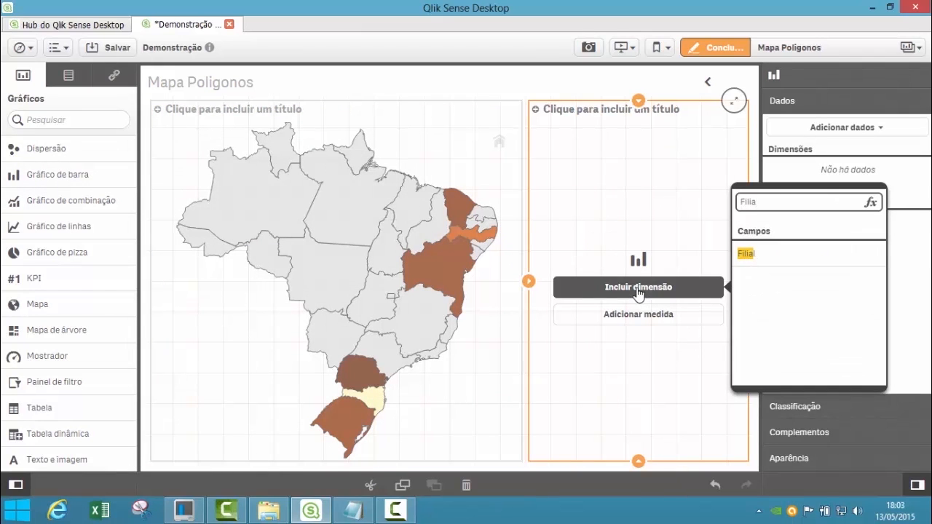
click(745, 252)
click(644, 316)
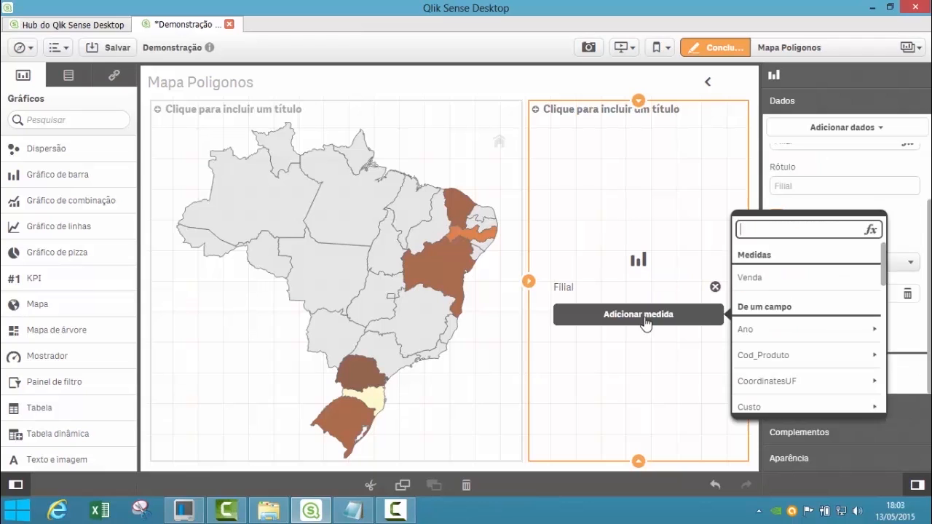
click(750, 278)
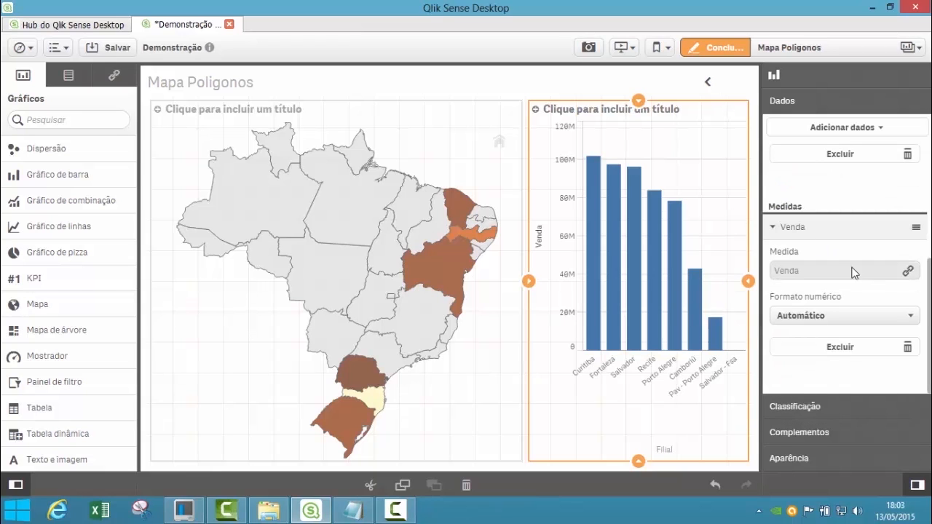
Review the bar chart's sorting and add-on options and set its presentation to Horizontal
click(813, 409)
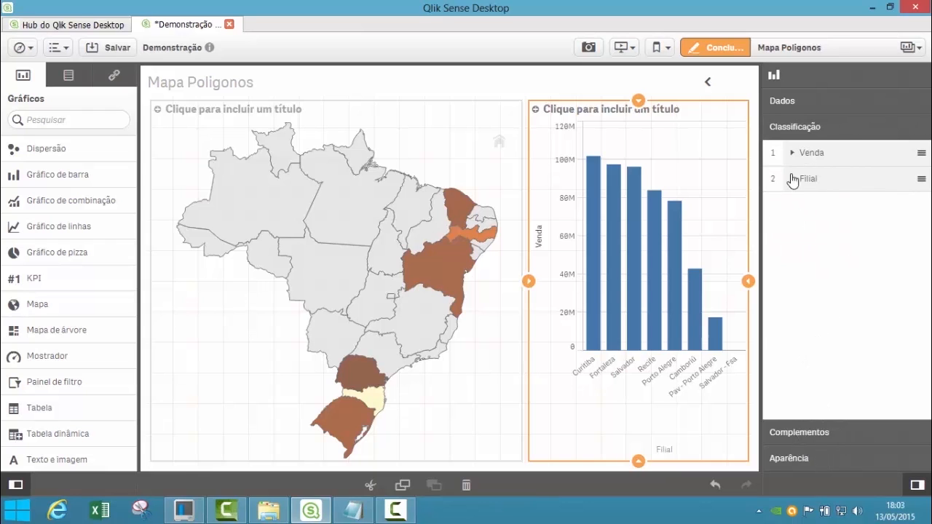
drag(793, 180, 773, 181)
click(801, 433)
click(802, 447)
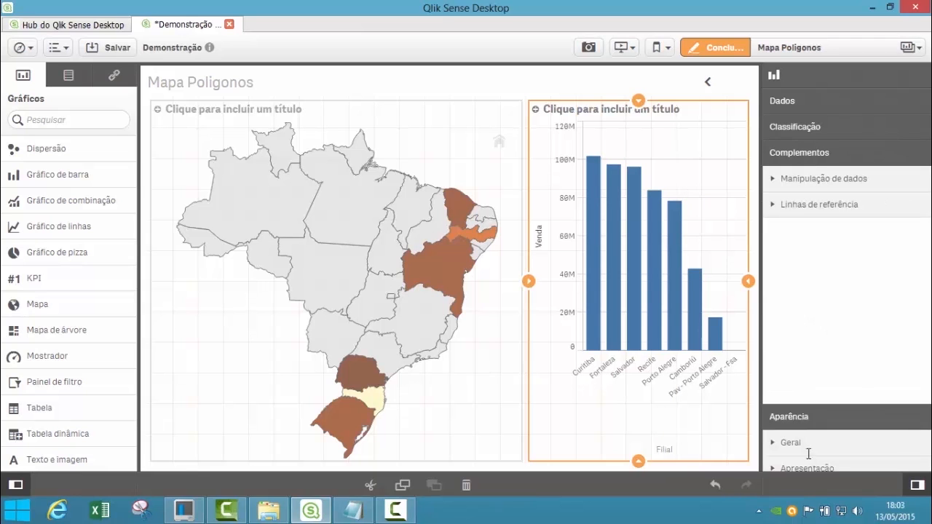
click(811, 204)
scroll(819, 393, down, 3)
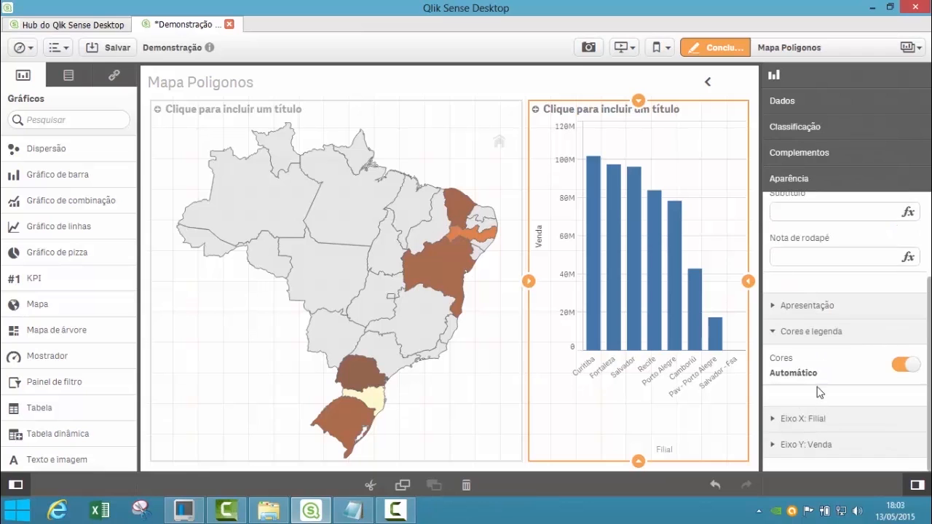
click(792, 307)
click(874, 351)
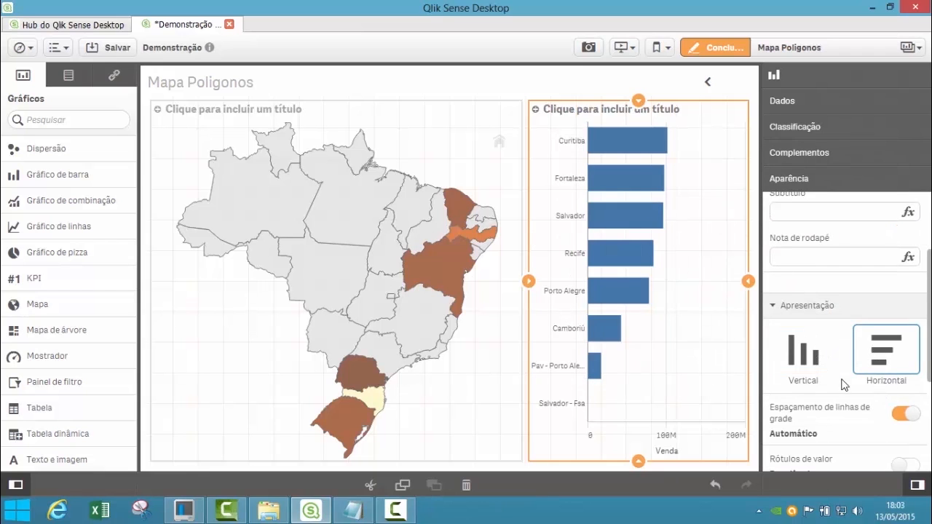
Switch the bar chart to custom colours and colour its bars Por medida
scroll(841, 382, down, 3)
click(895, 368)
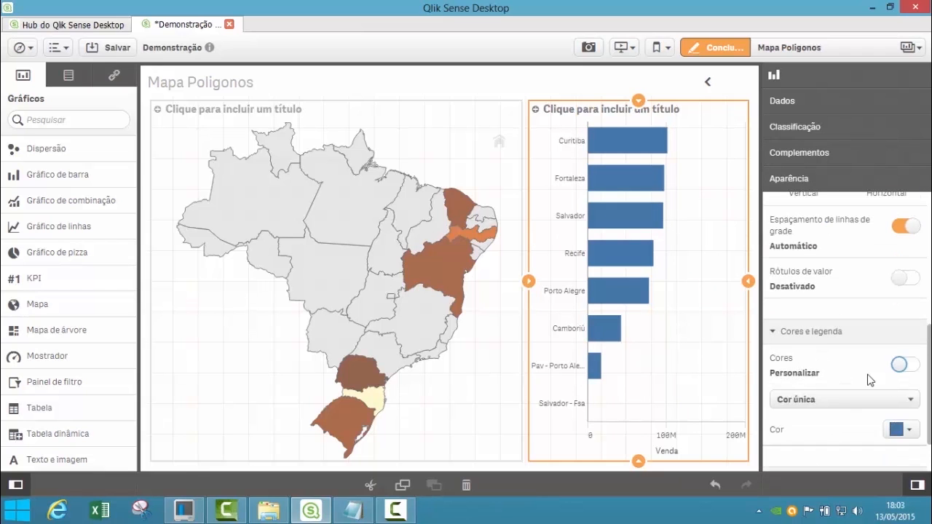
scroll(870, 380, down, 1)
click(801, 338)
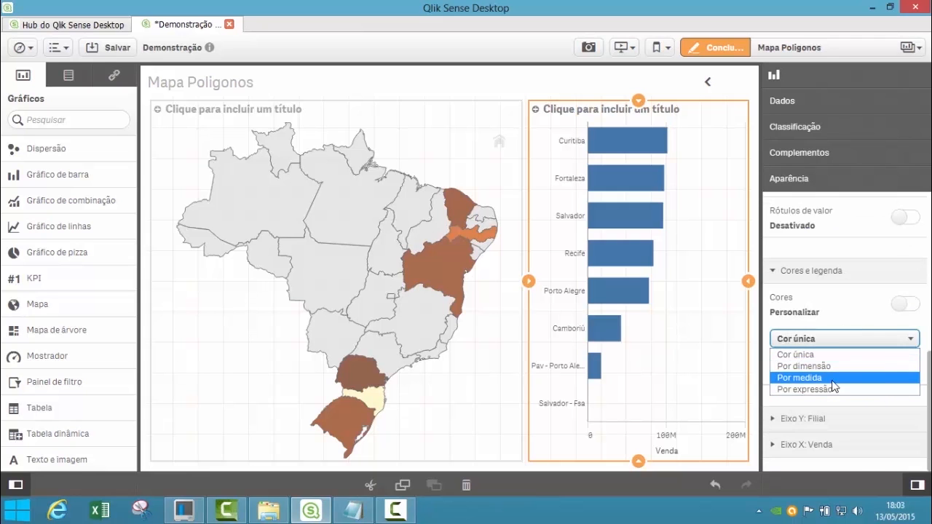
click(830, 378)
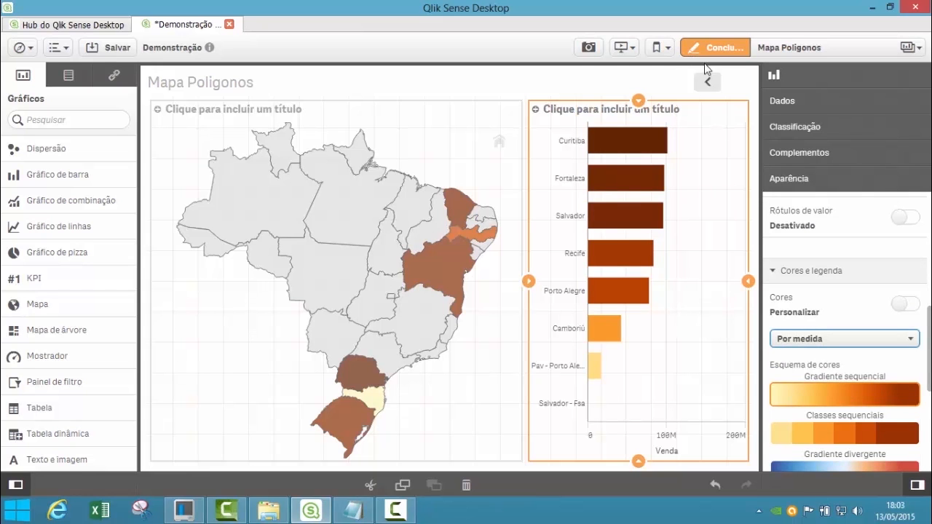
Finish editing the Mapa Poligonos sheet and clear the Filial selection
click(715, 47)
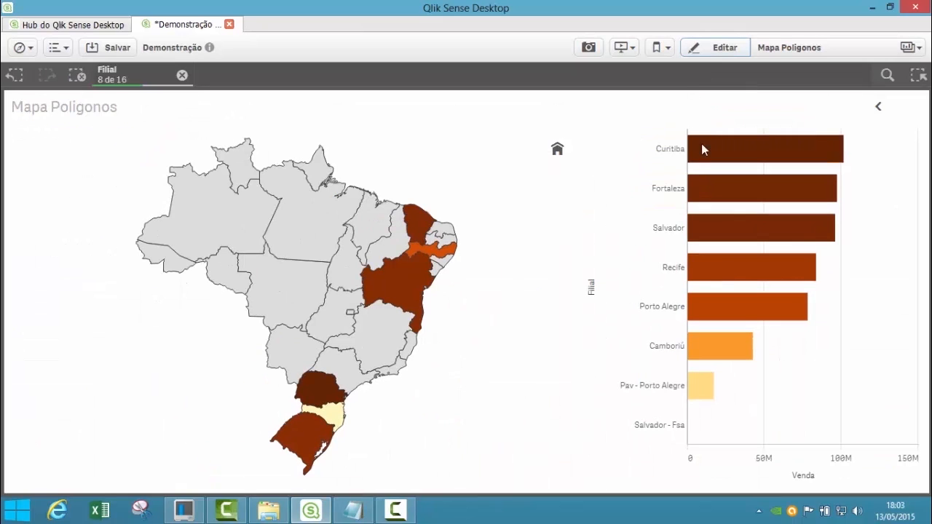
click(182, 74)
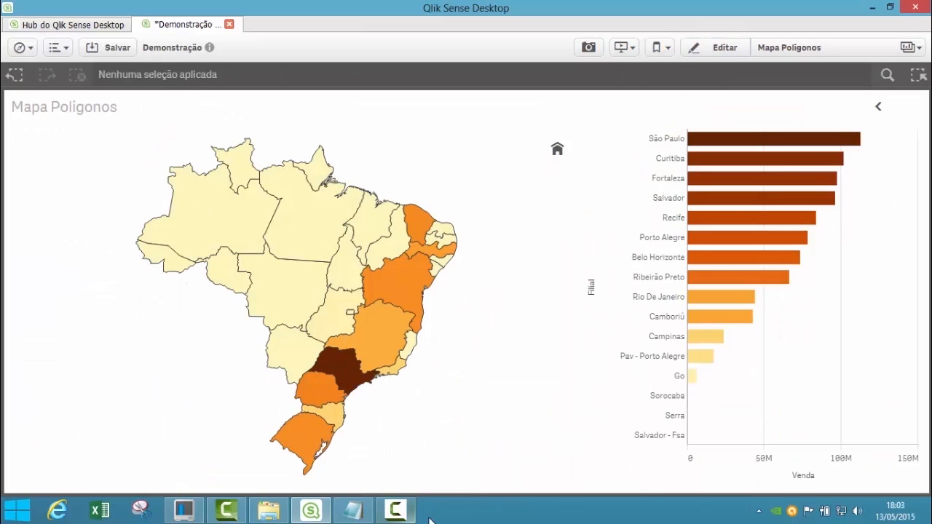
Select the state GO on the polygon map to filter the branch chart and clear that selection
click(338, 323)
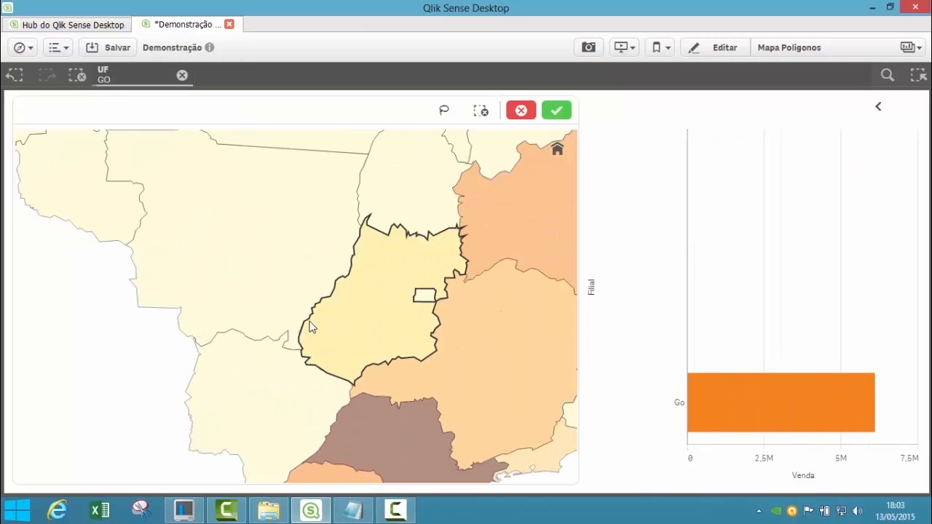
scroll(336, 322, down, 2)
scroll(336, 322, up, 3)
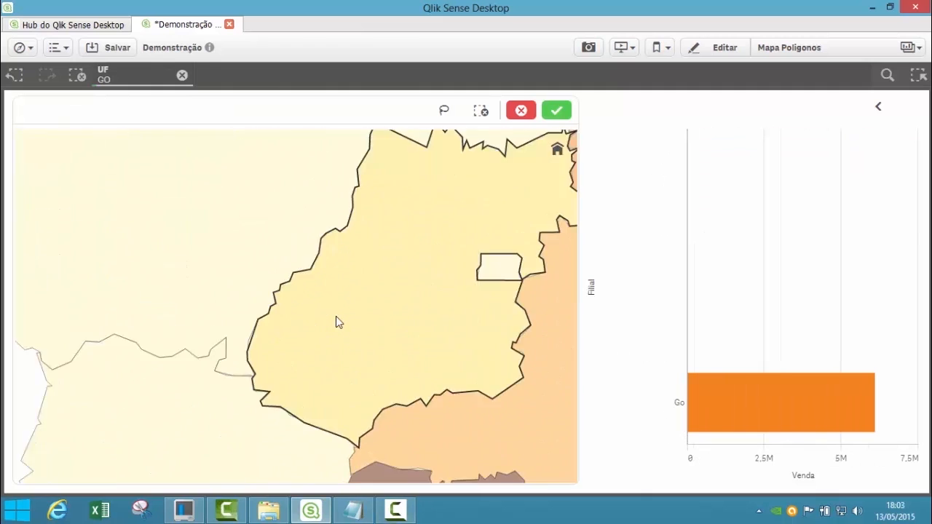
scroll(336, 322, down, 4)
scroll(337, 318, up, 1)
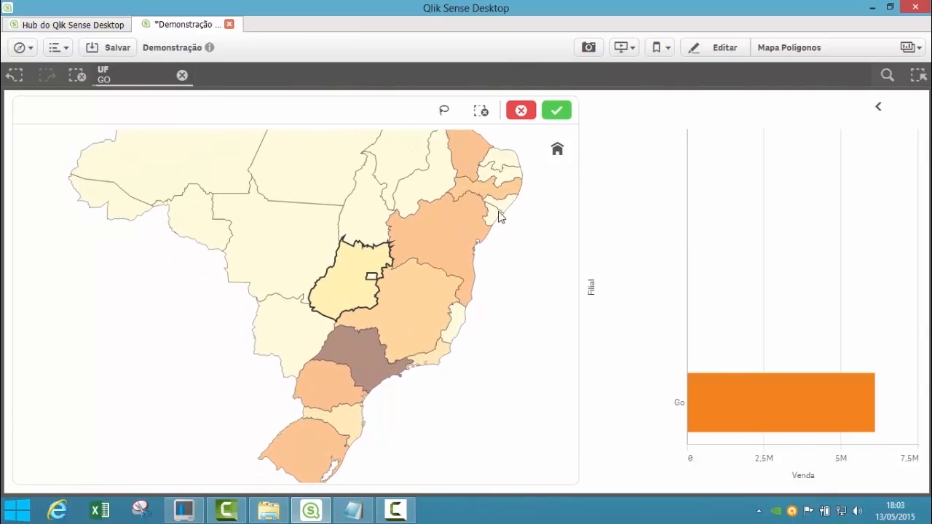
scroll(411, 272, down, 1)
click(182, 75)
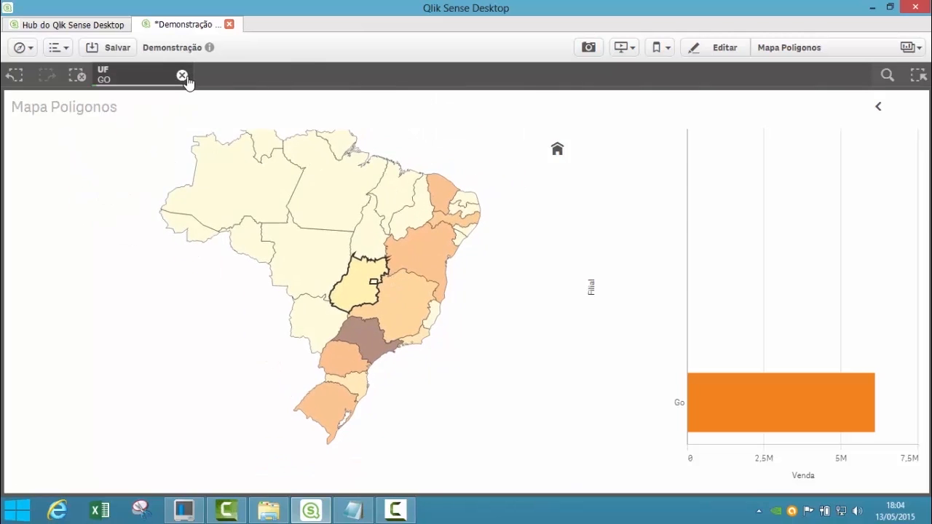
Select the states SP and RS together on the map and clear the UF selection
click(363, 338)
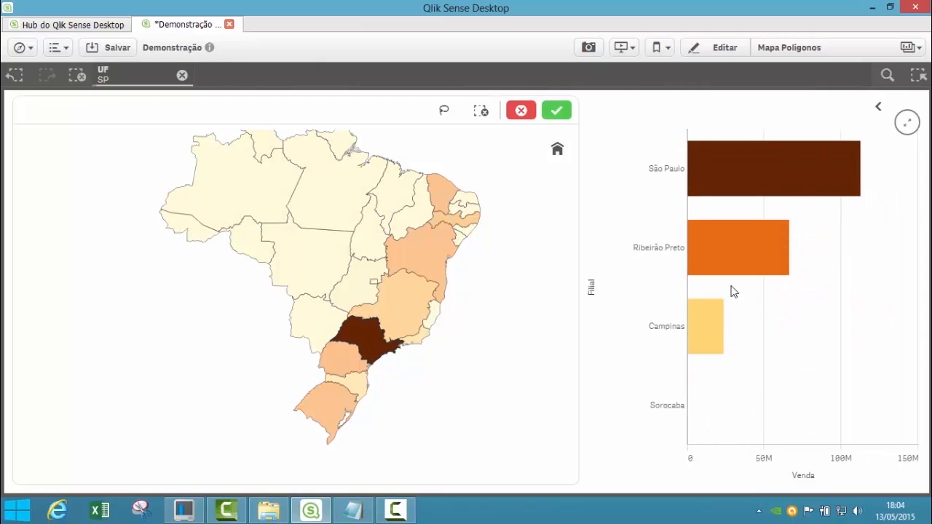
click(332, 420)
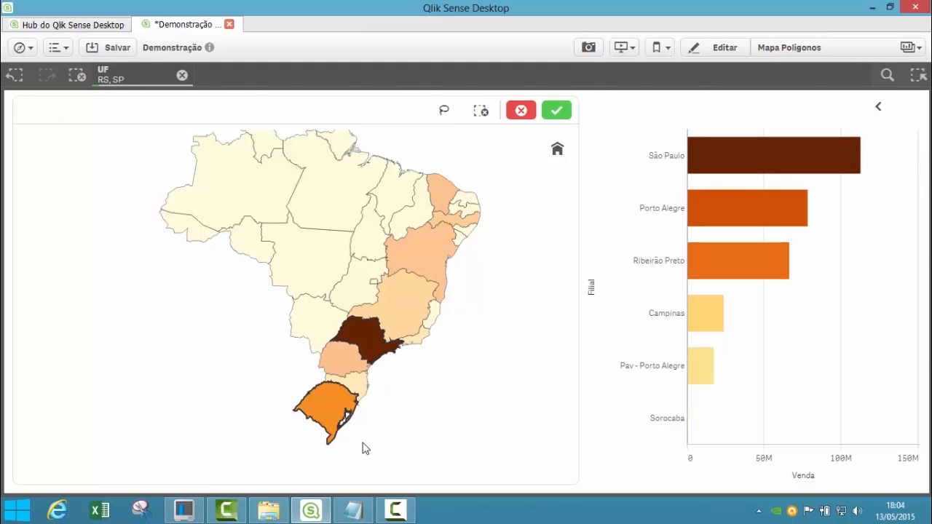
click(182, 76)
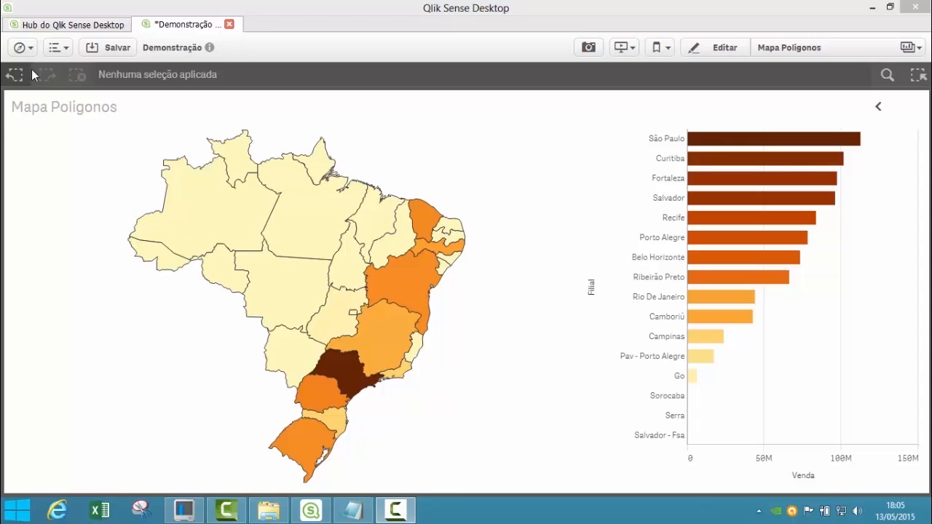
Return to the app overview and open the Minha nova pasta sheet
click(20, 47)
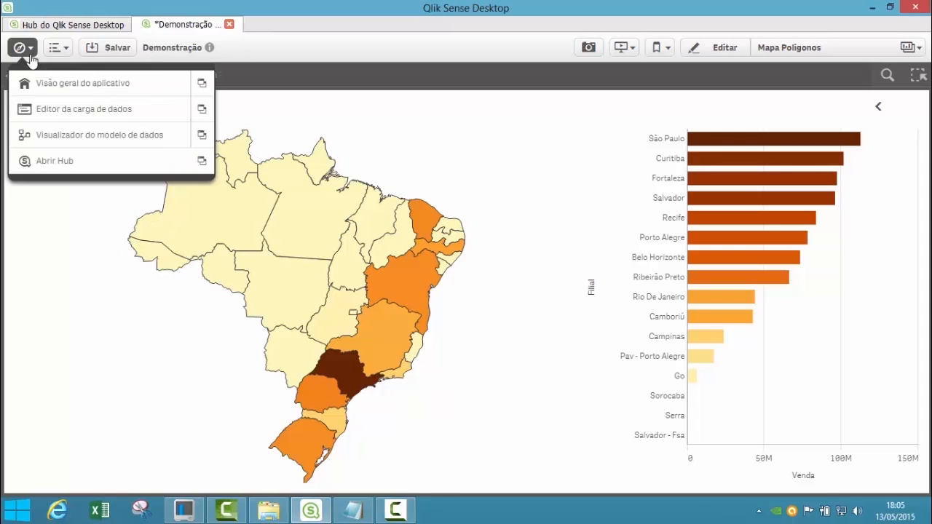
click(98, 86)
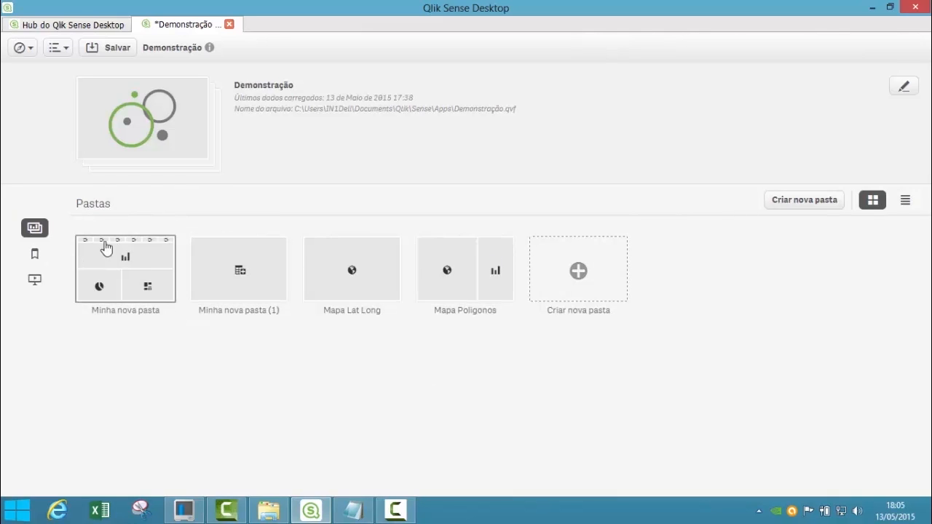
drag(252, 294, 359, 297)
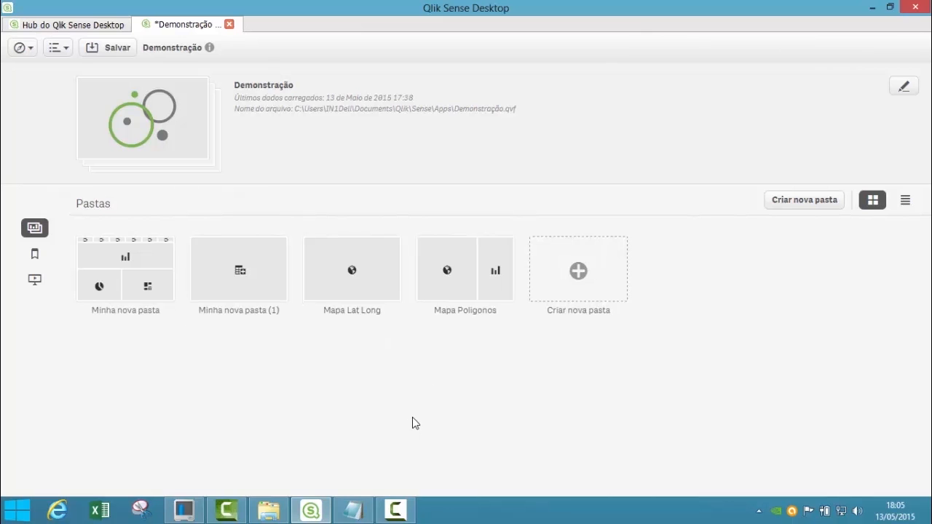
click(135, 277)
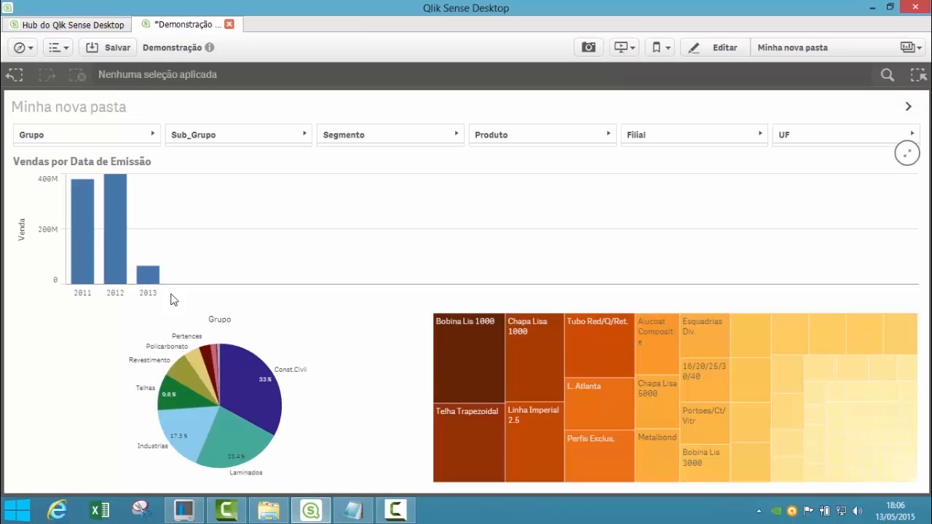
Filter the sheet by the year 2012 and the groups Const.Civil, Laminados, Industrias and Telhas, confirming both selections
click(109, 261)
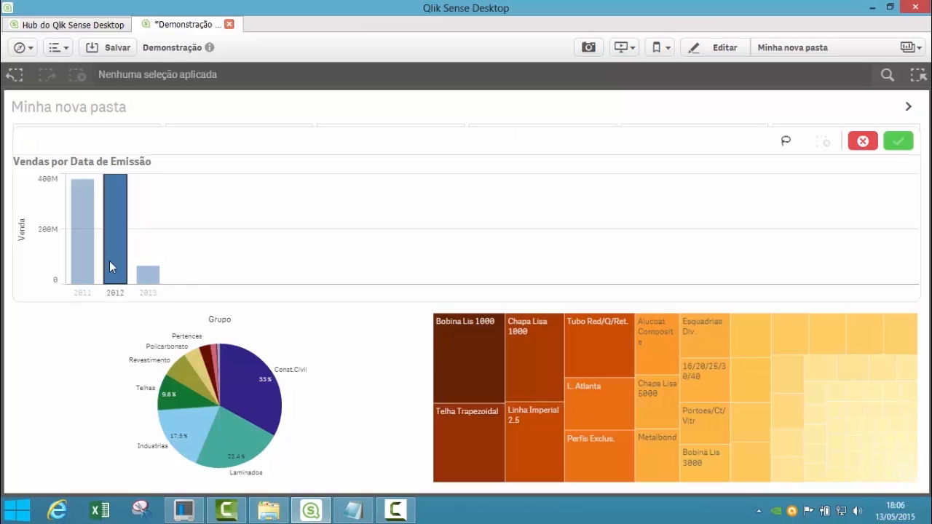
click(902, 140)
click(231, 400)
click(231, 437)
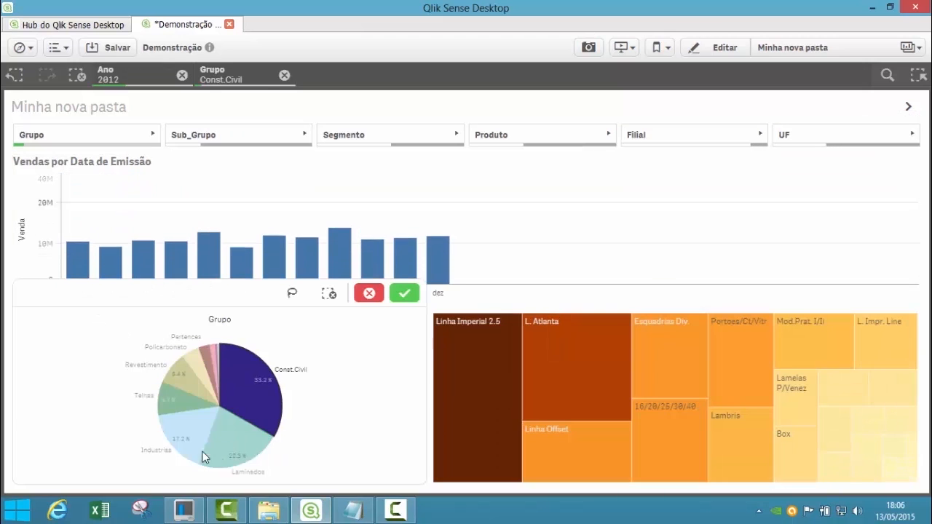
click(191, 439)
click(179, 391)
click(404, 292)
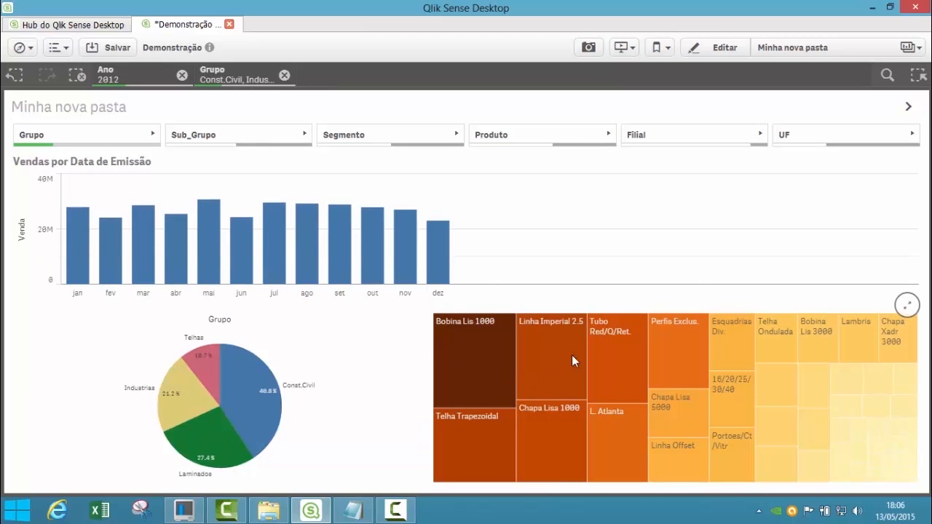
Lasso the larger subgroup blocks in the treemap and confirm the Sub_Grupo selection
click(605, 355)
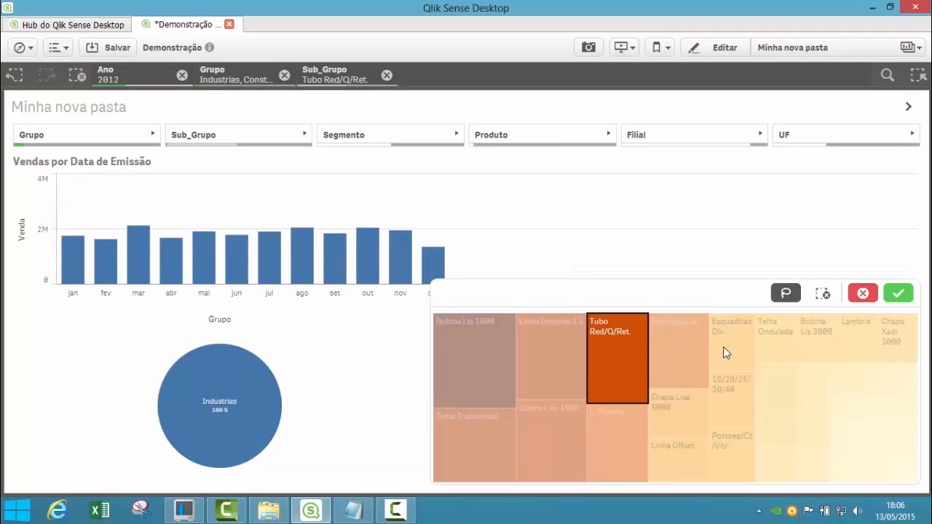
mouse_move(762, 350)
mouse_down()
mouse_move(519, 439)
mouse_move(770, 444)
mouse_move(702, 411)
mouse_move(760, 457)
mouse_move(772, 357)
mouse_up()
click(897, 293)
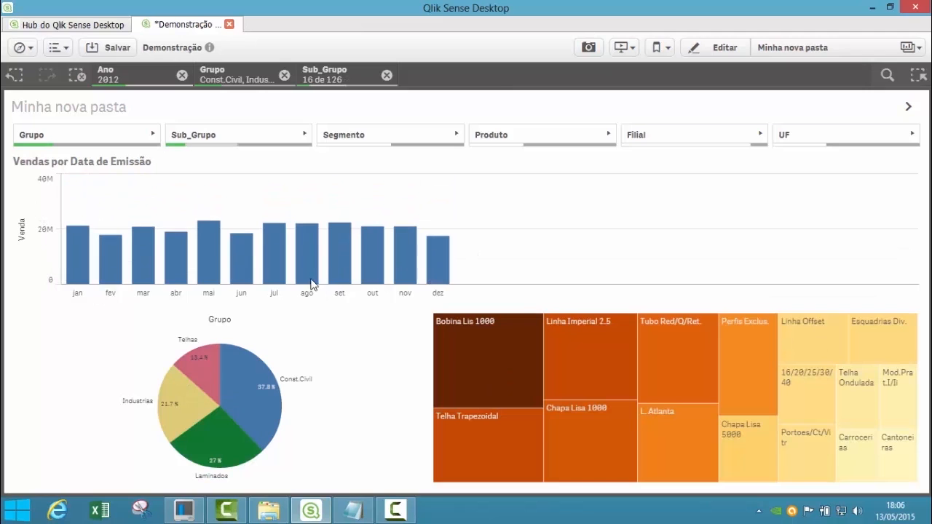
Narrow the data to the month ago in the bar chart and the Aluminio value of Segmento
click(311, 283)
click(898, 141)
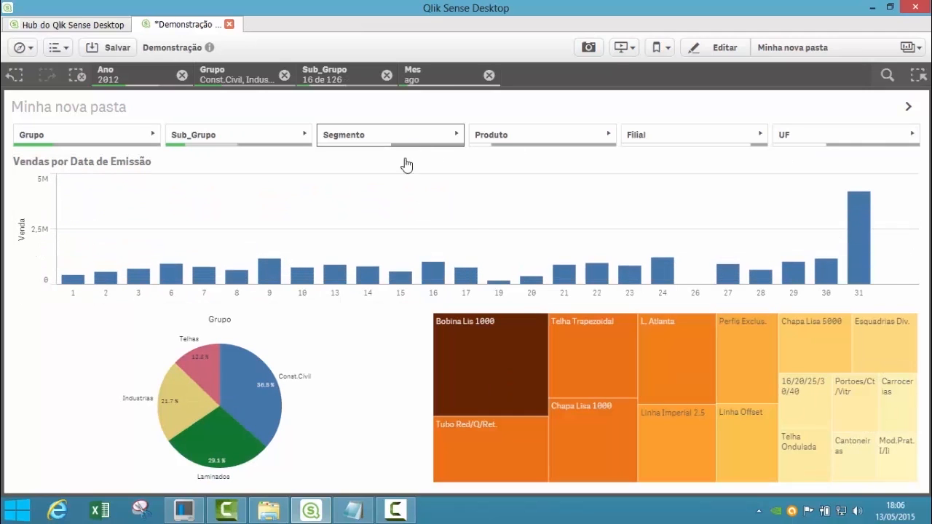
click(404, 138)
click(345, 221)
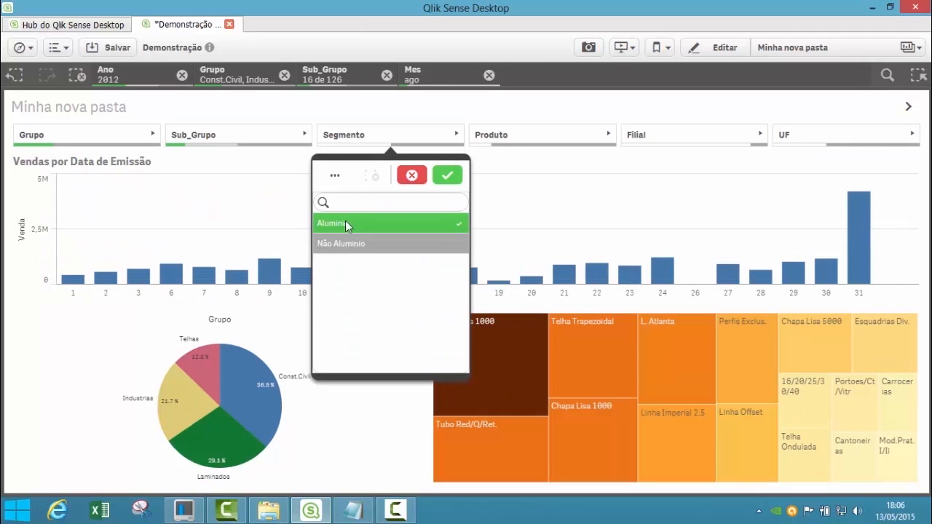
click(480, 175)
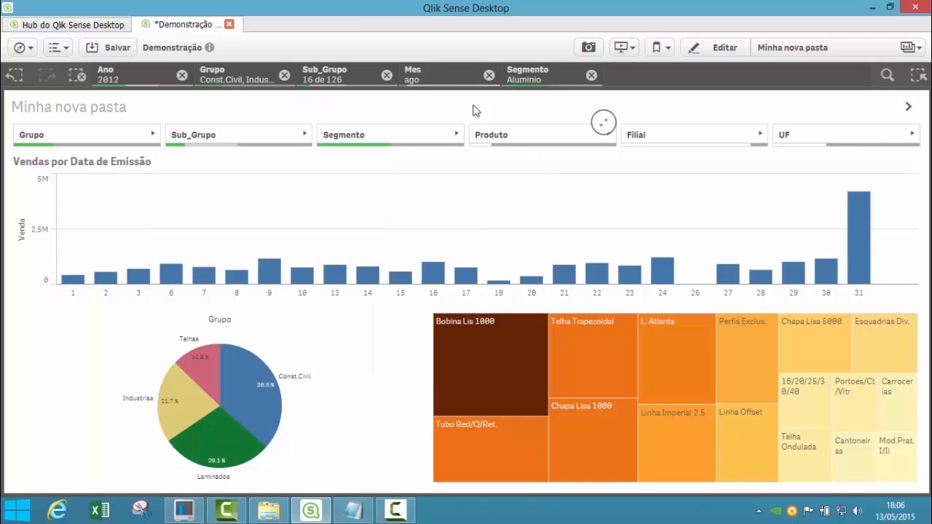
On the Mapa Lat Long sheet, lasso the branch points around São Paulo, from Goiás to Santa Catarina, and confirm the Filial selection
click(908, 109)
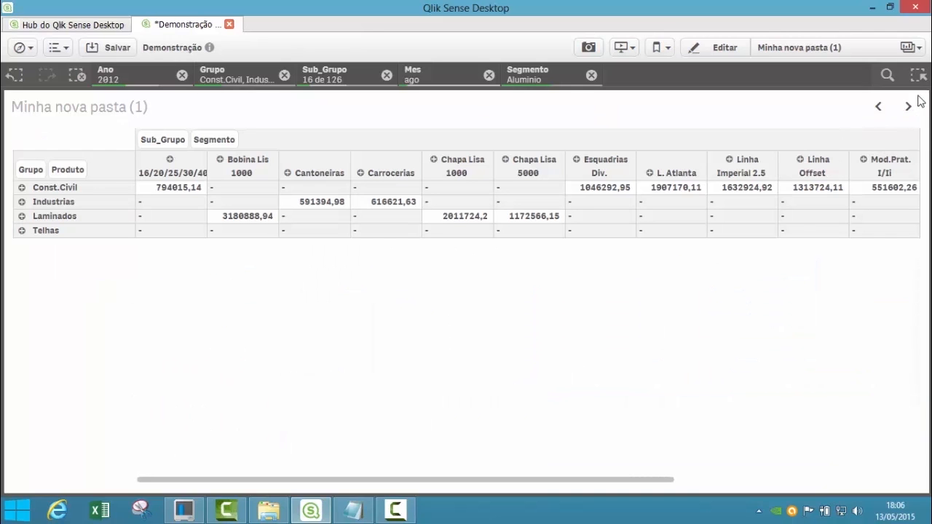
click(910, 107)
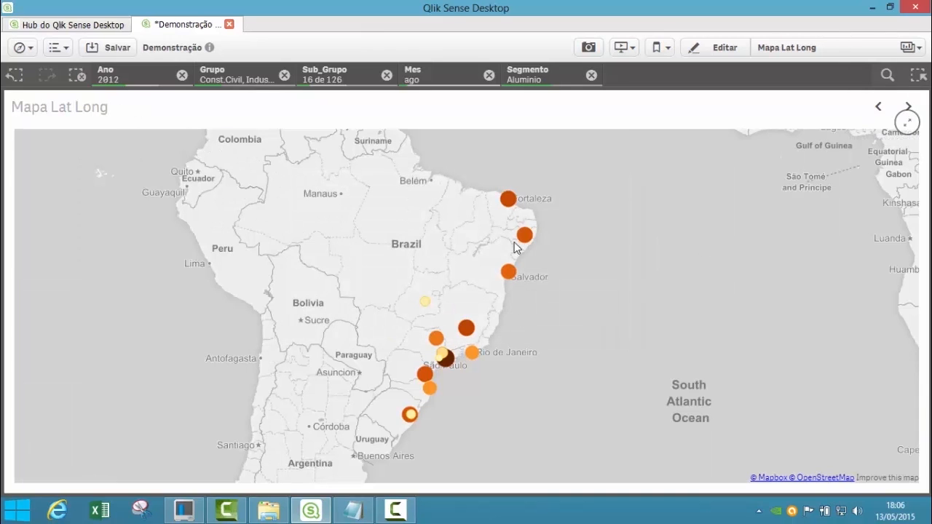
click(608, 280)
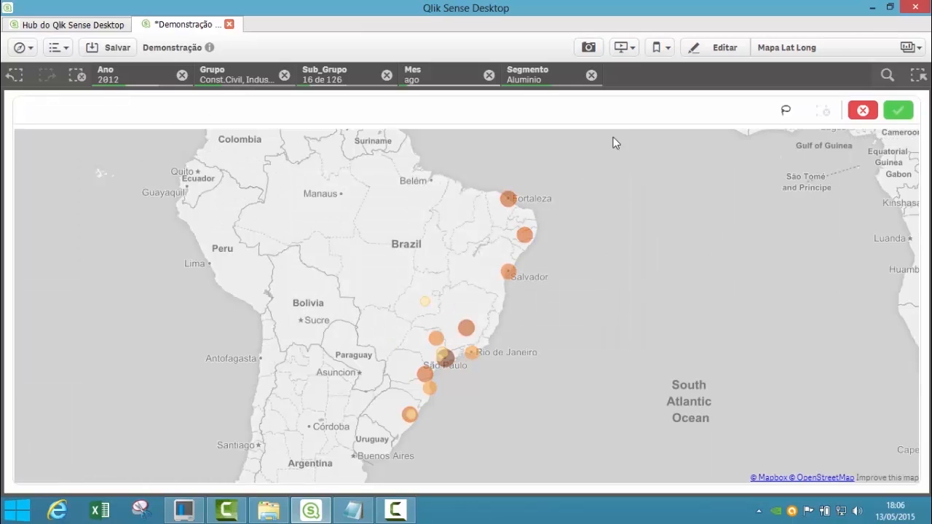
click(782, 112)
mouse_move(513, 355)
mouse_down()
mouse_move(431, 282)
mouse_move(408, 377)
mouse_move(512, 393)
mouse_move(514, 356)
mouse_up()
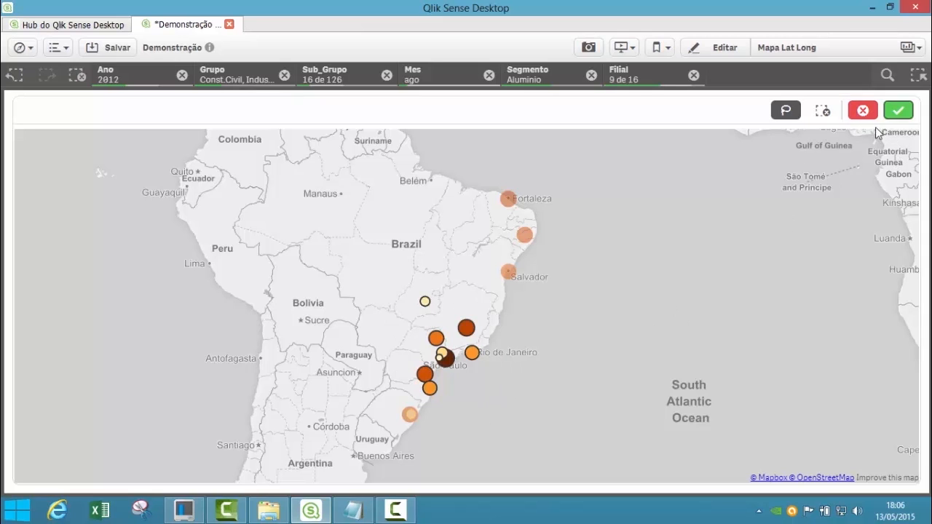
click(898, 110)
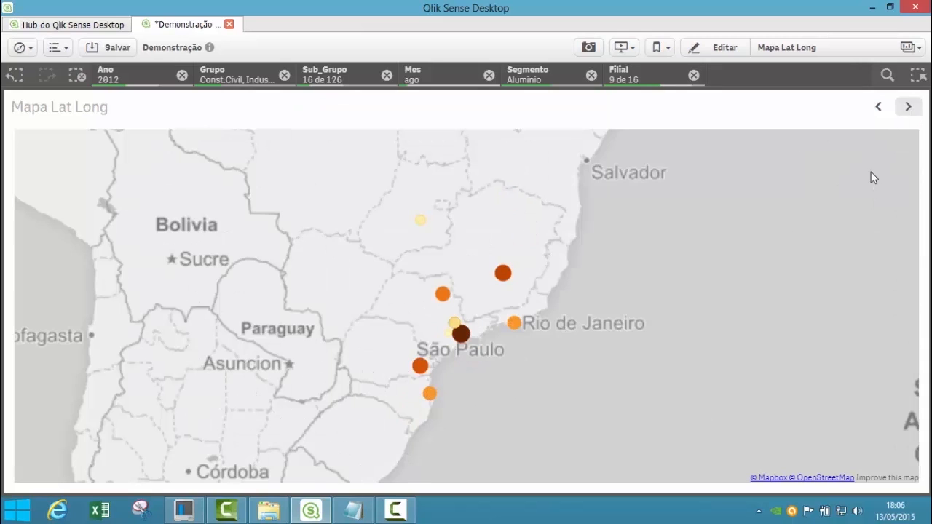
Return to the Minha nova pasta sheet and take snapshots of the bar chart, the pie chart and the treemap
click(878, 107)
click(878, 109)
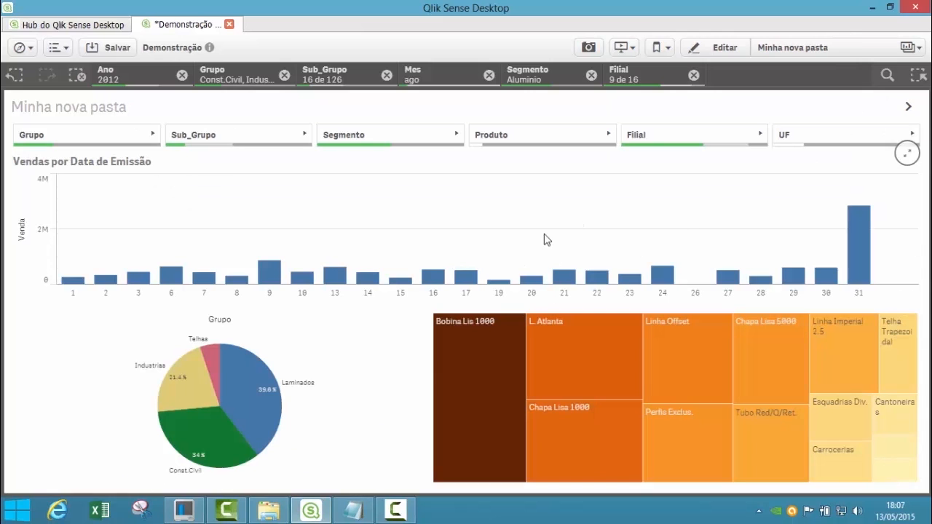
mouse_move(480, 288)
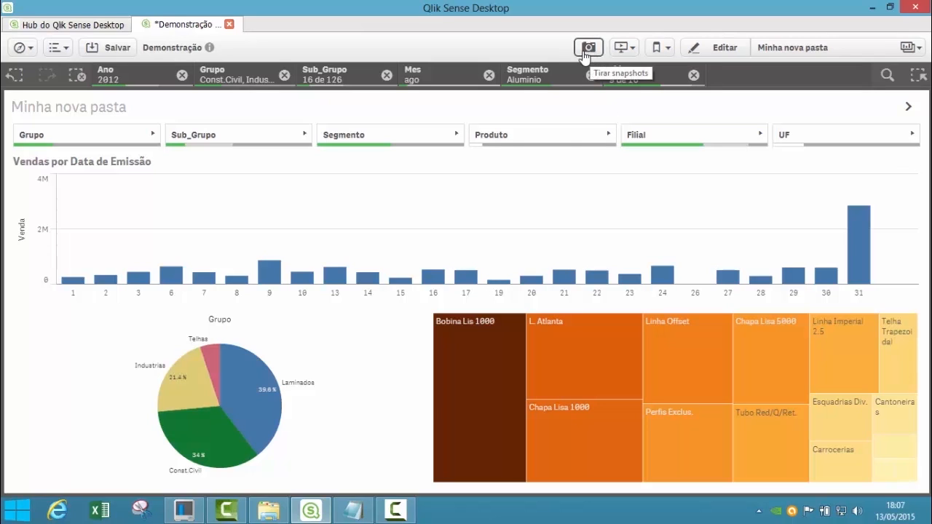
right_click(325, 217)
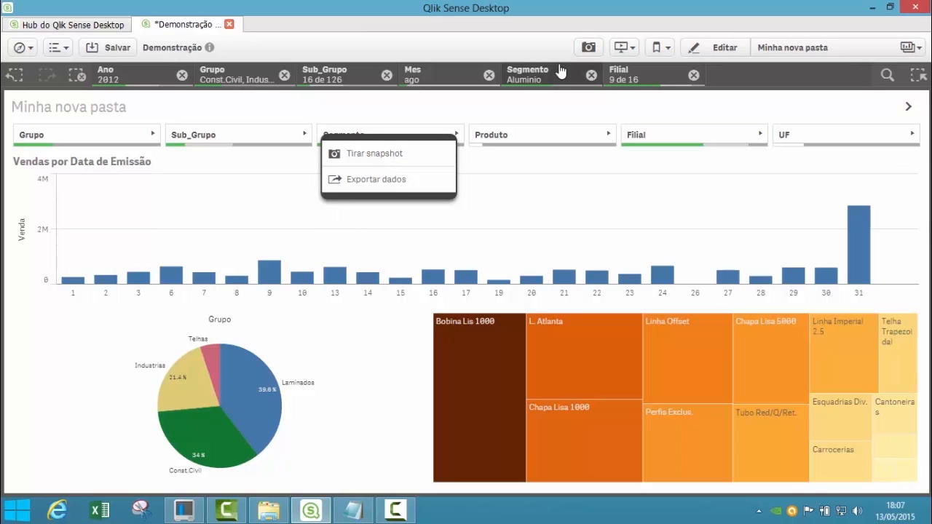
click(588, 47)
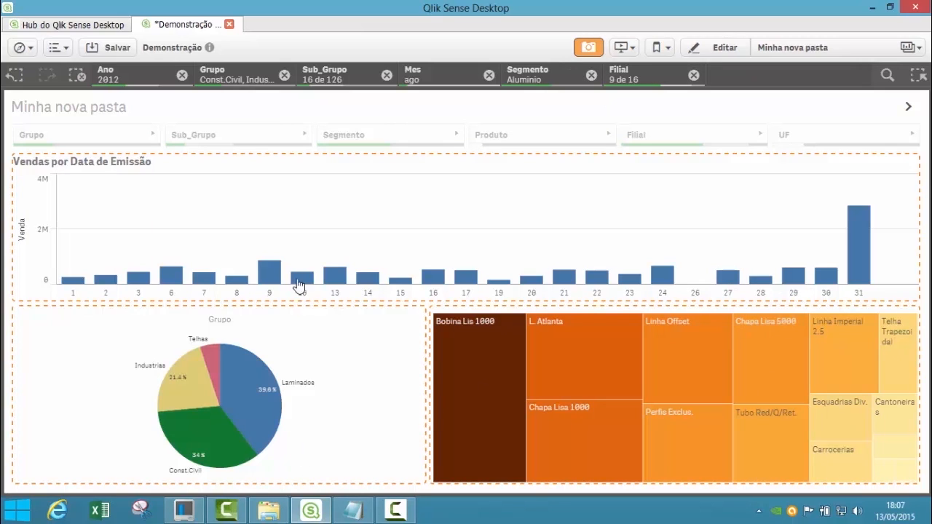
click(288, 222)
click(341, 397)
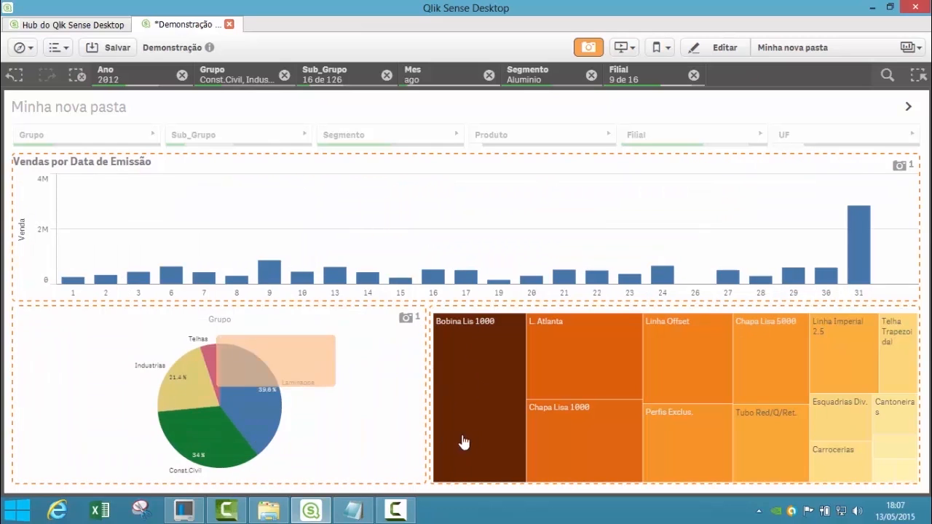
click(567, 393)
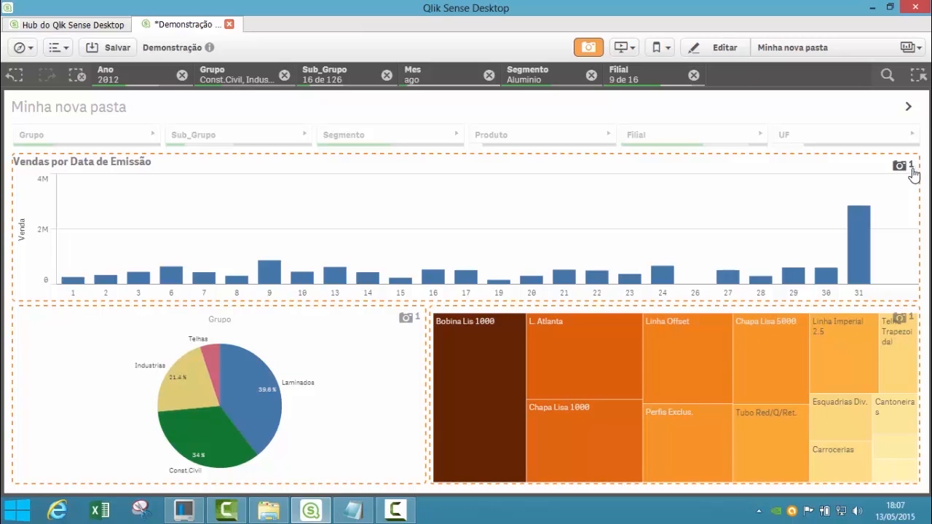
Take snapshots of the pivot table and both Mapa Poligonos visualizations, clear all selections and leave snapshot mode
click(908, 107)
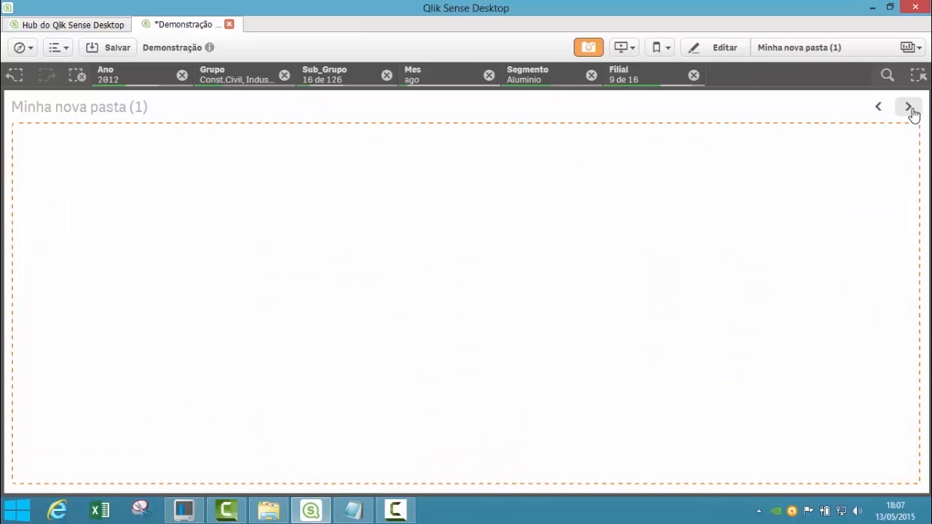
click(900, 134)
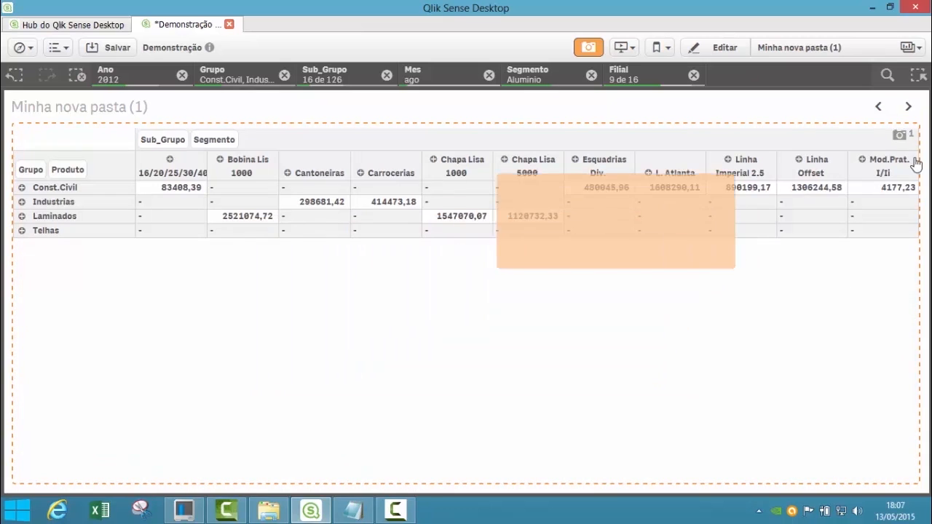
click(907, 107)
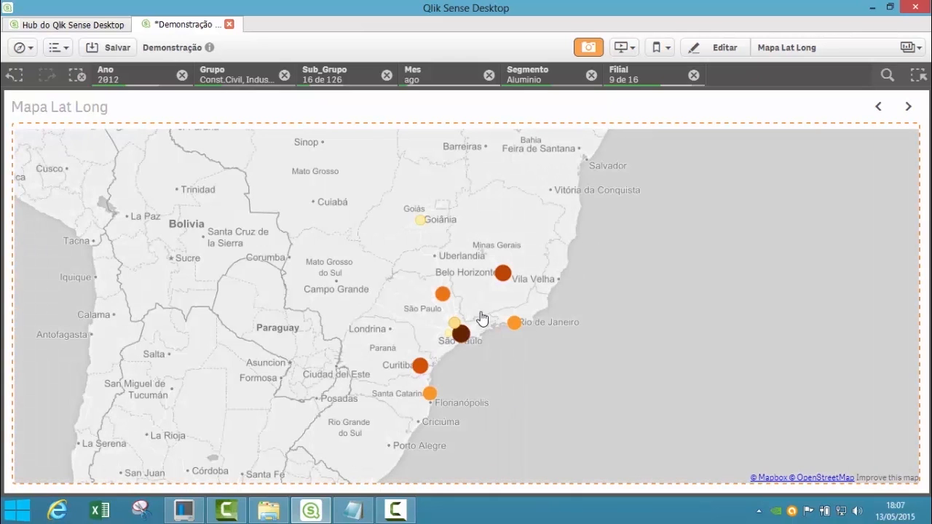
click(908, 107)
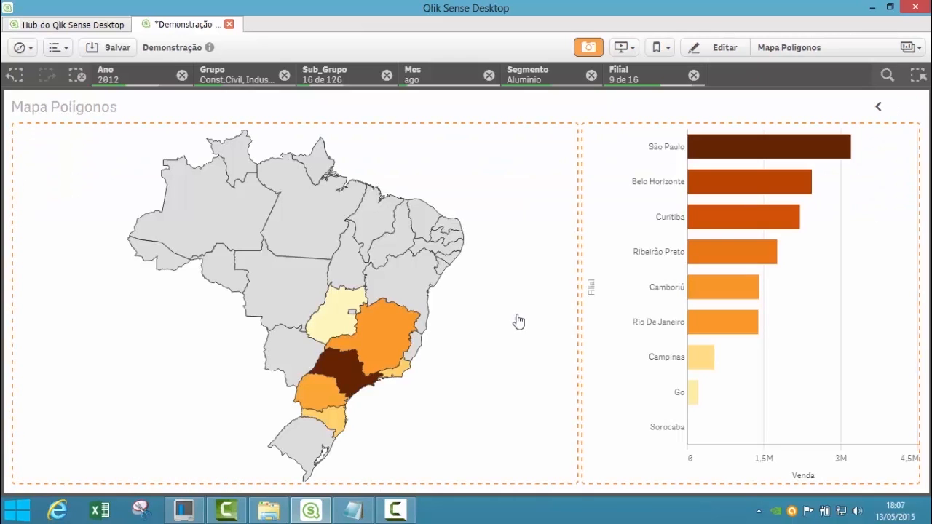
click(462, 311)
click(675, 393)
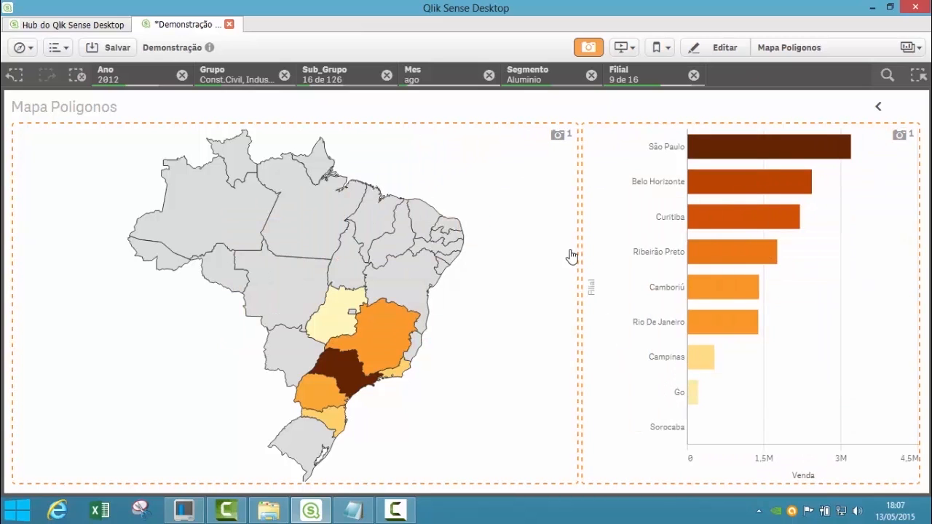
click(76, 74)
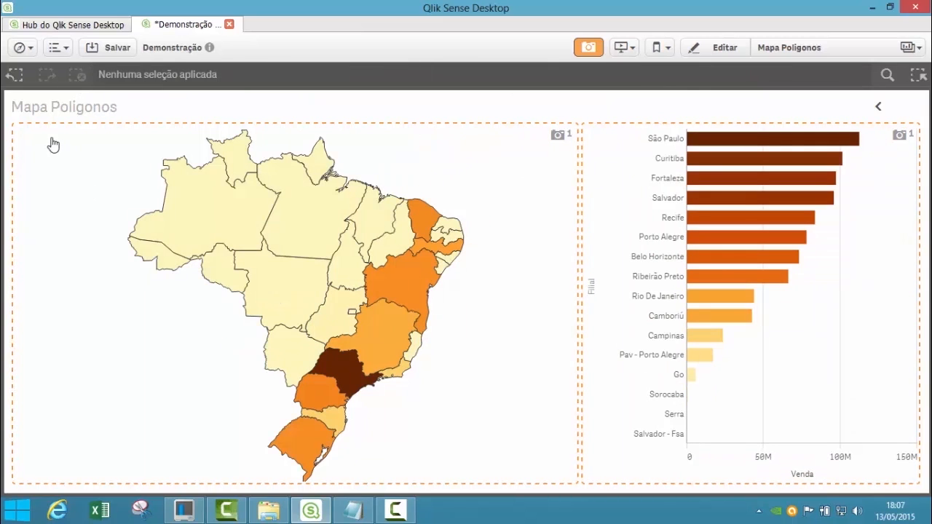
click(588, 49)
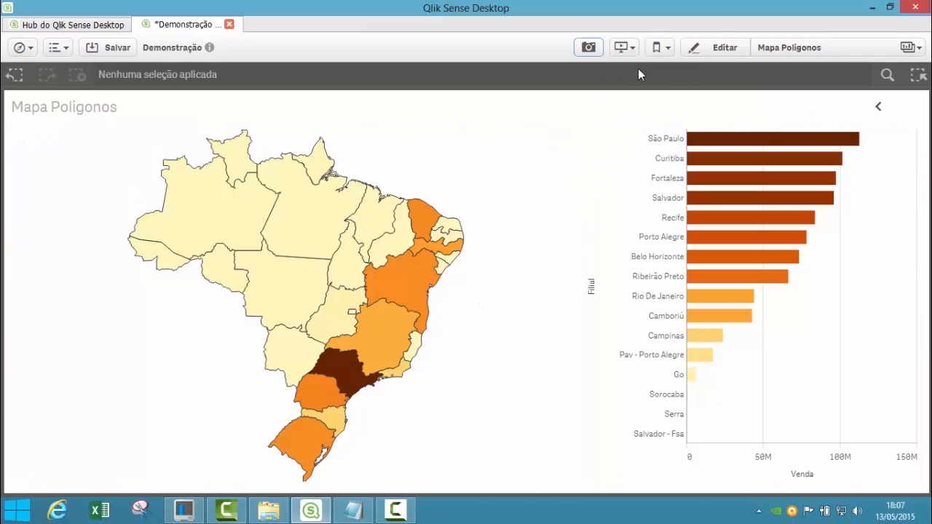
Create a new story titled Apresentação Vendas and open it for editing
click(622, 47)
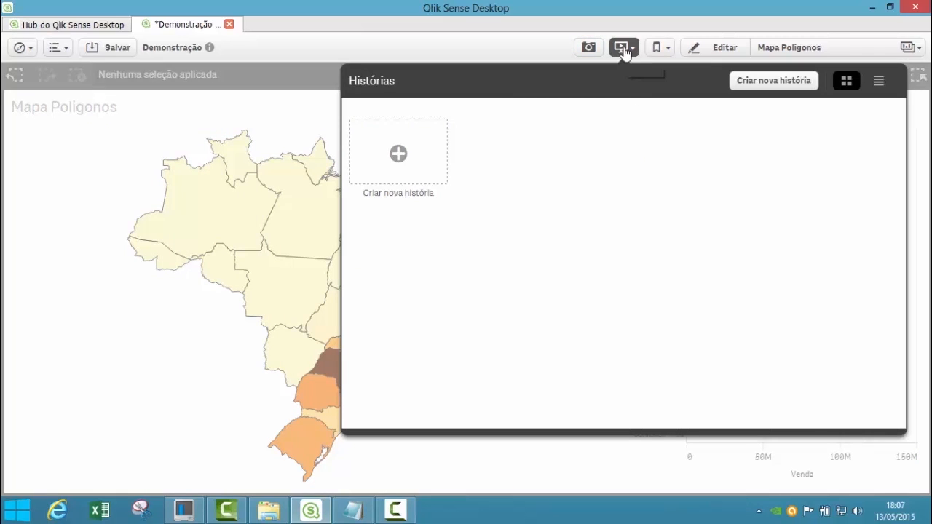
click(417, 157)
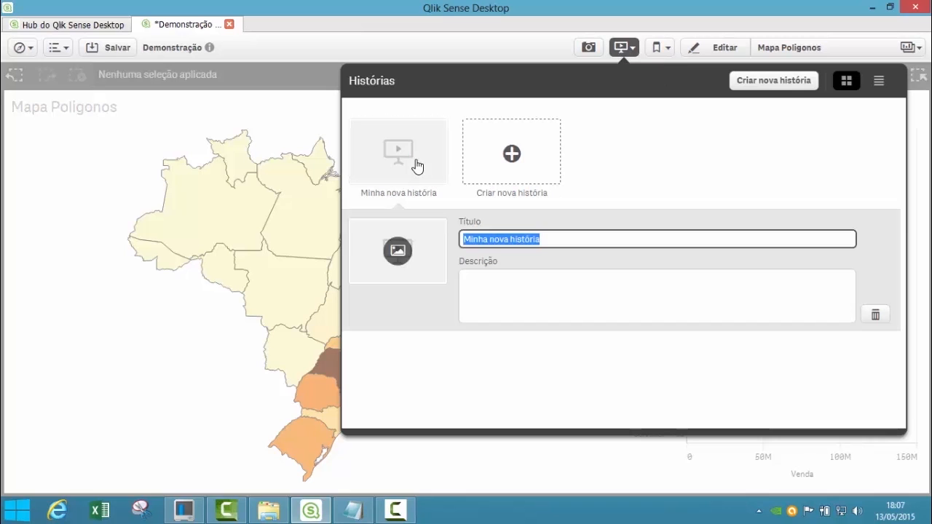
text(Apresentação Ven)
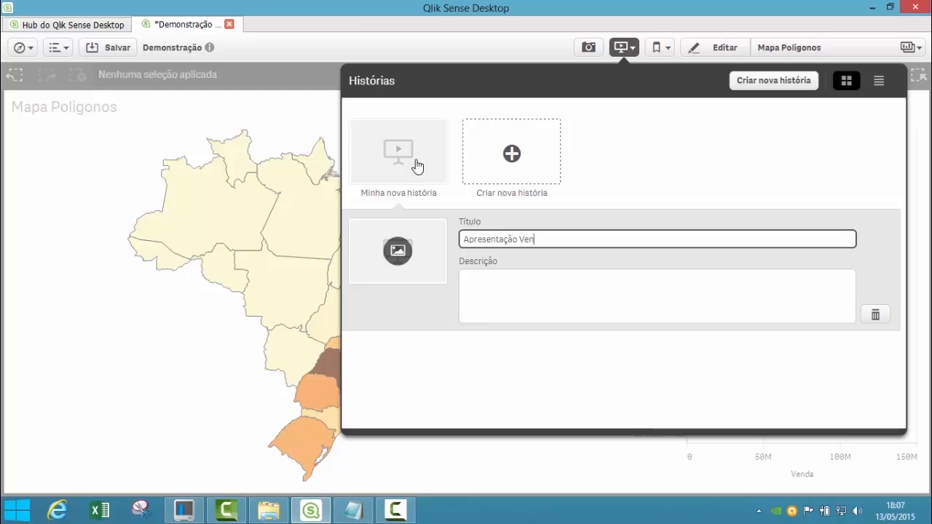
text(das)
click(415, 166)
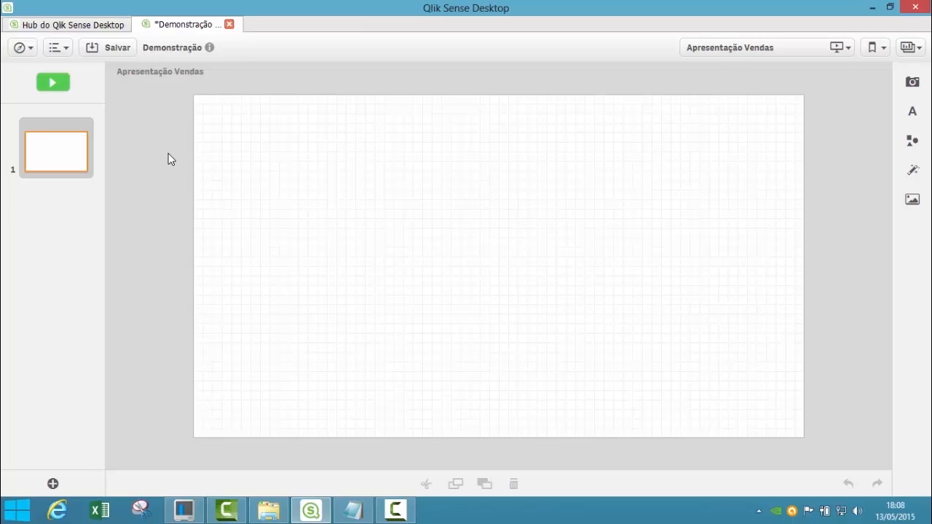
Add two more blank slides to the story
click(56, 483)
click(87, 444)
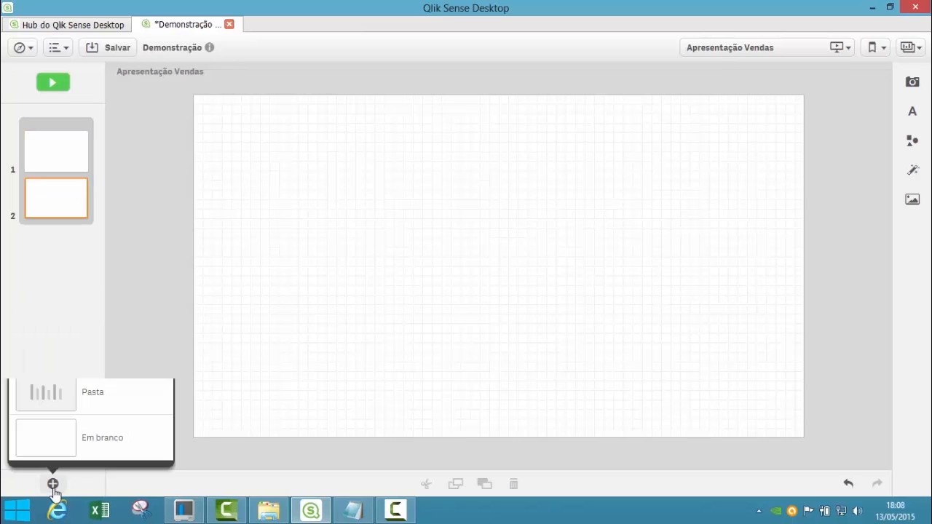
click(53, 483)
click(68, 445)
Add a sheet slide at the end of the story and embed the Minha nova pasta sheet in it
click(51, 484)
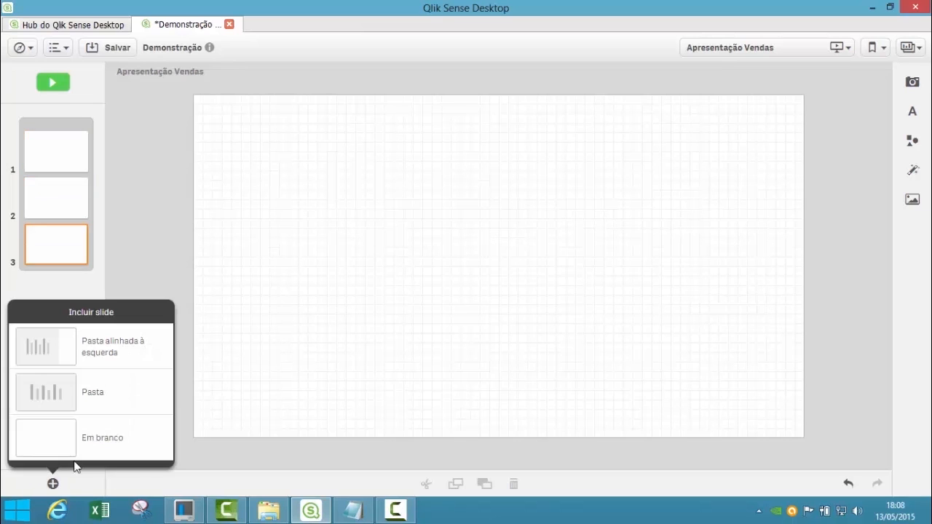
click(57, 395)
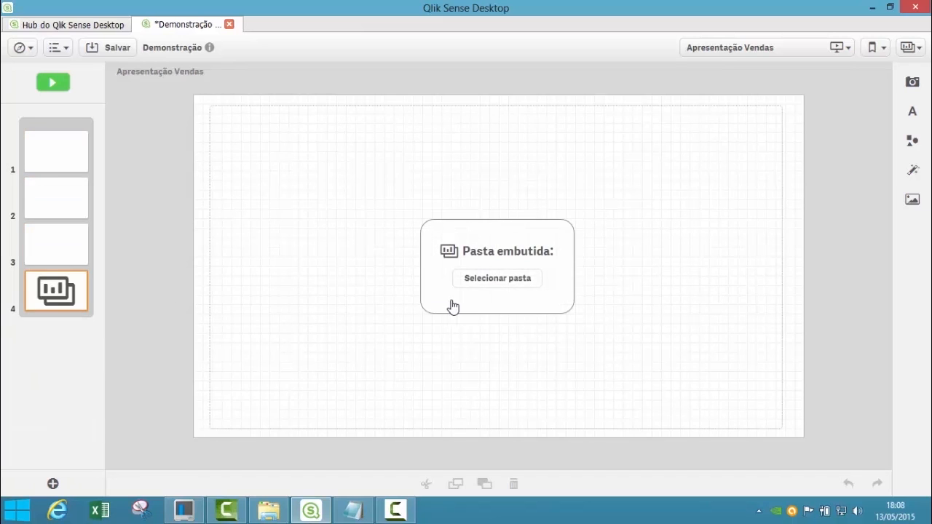
click(486, 281)
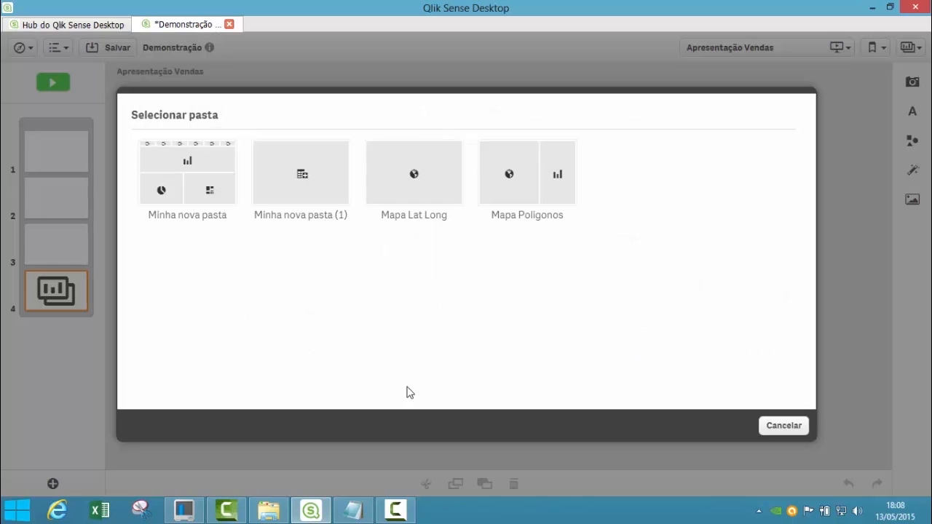
click(197, 179)
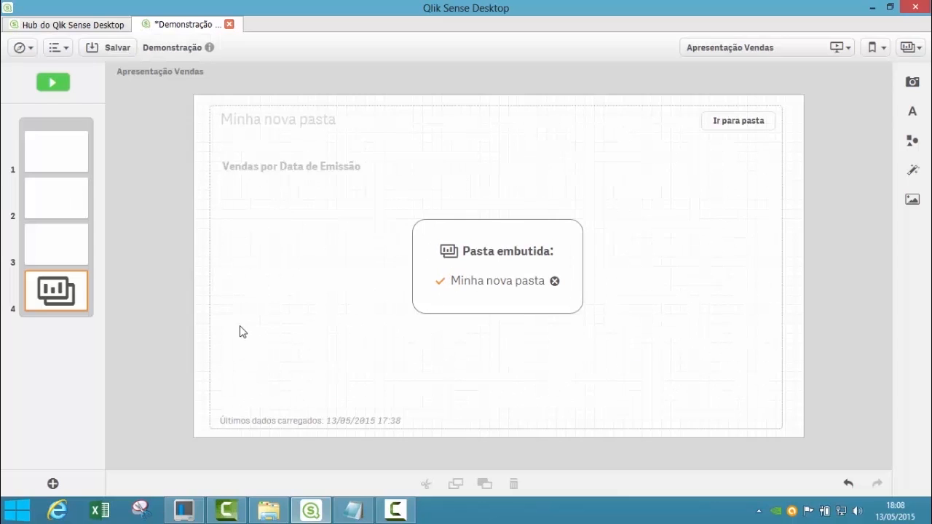
On the first slide, place a title box near the top, a text box below it on the left, and an image placeholder beside that
click(62, 157)
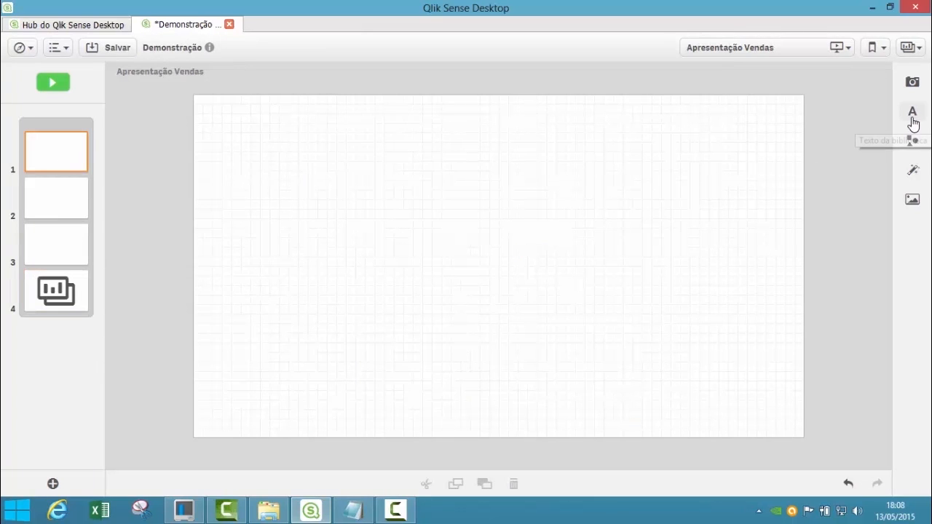
click(914, 114)
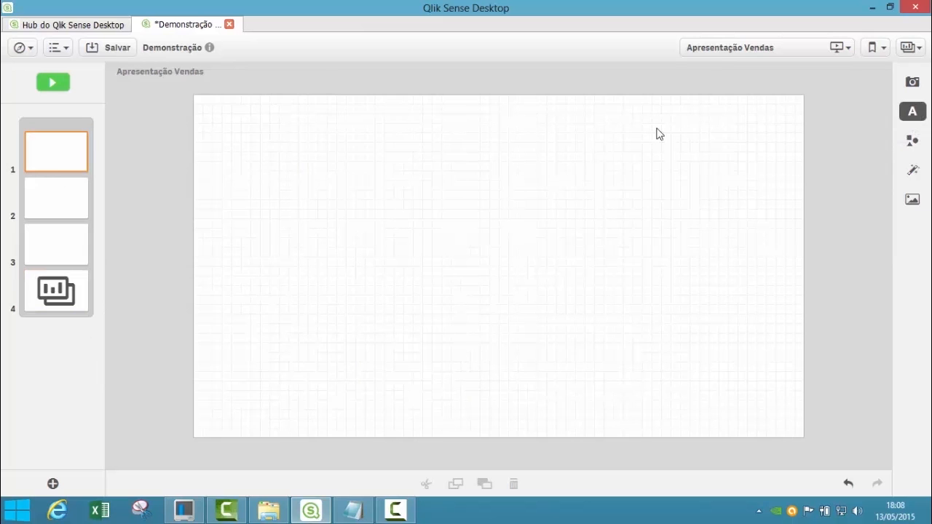
click(911, 113)
drag(785, 128, 464, 147)
click(910, 113)
drag(801, 148, 340, 298)
click(913, 201)
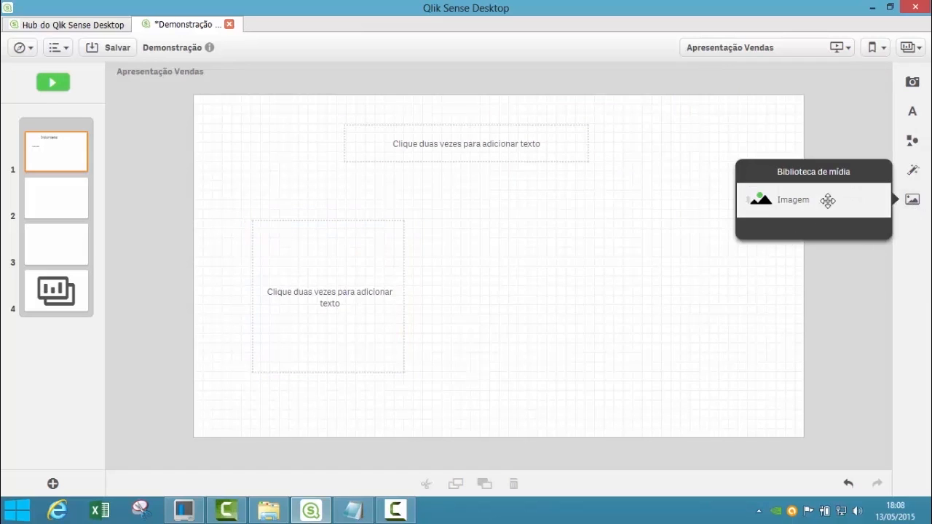
drag(780, 199, 590, 298)
Enter Apresentação Maio 2015 as the title text of the first slide
click(465, 146)
double_click(464, 147)
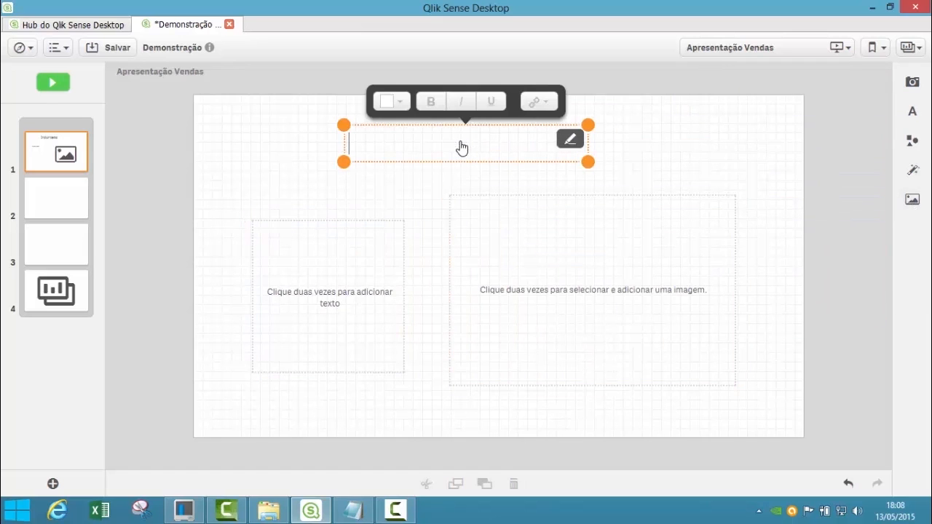
text(Aprese)
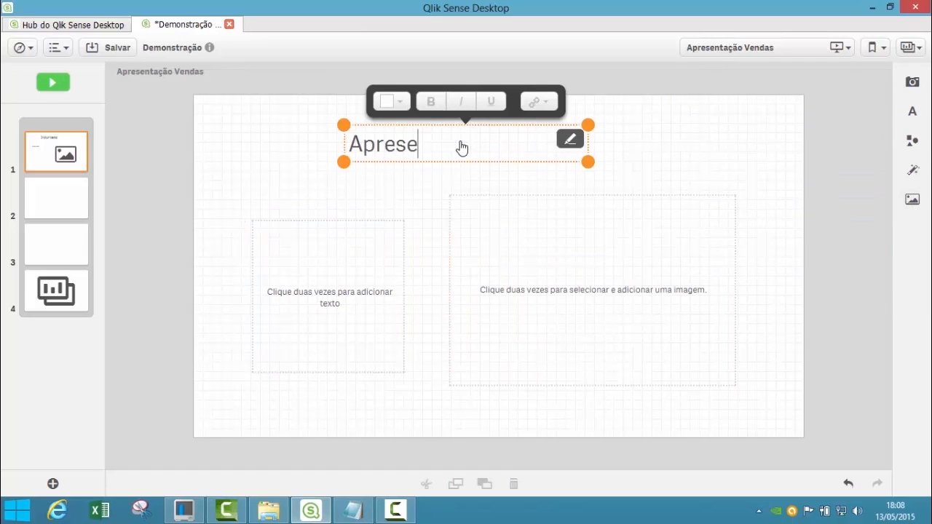
text(m)
key(BackSpace)
text(ntaç)
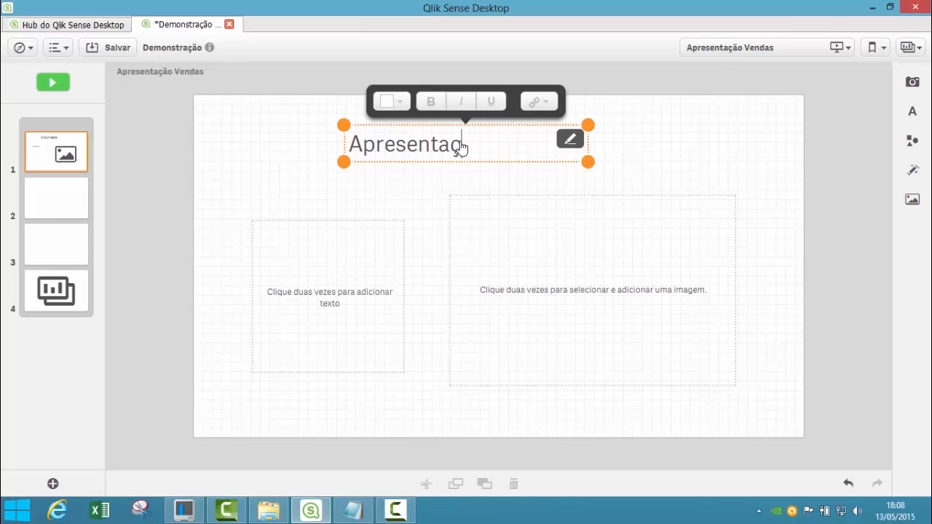
text(ão Maio)
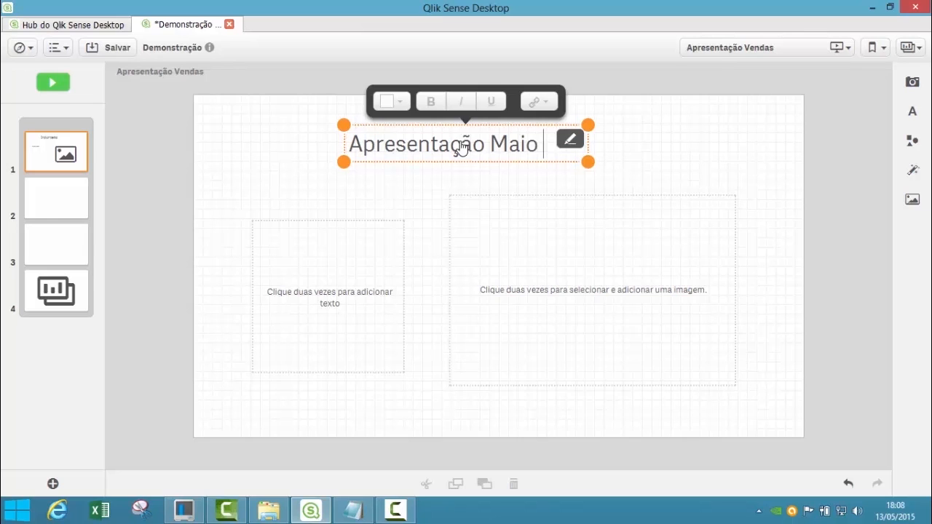
text( 2015)
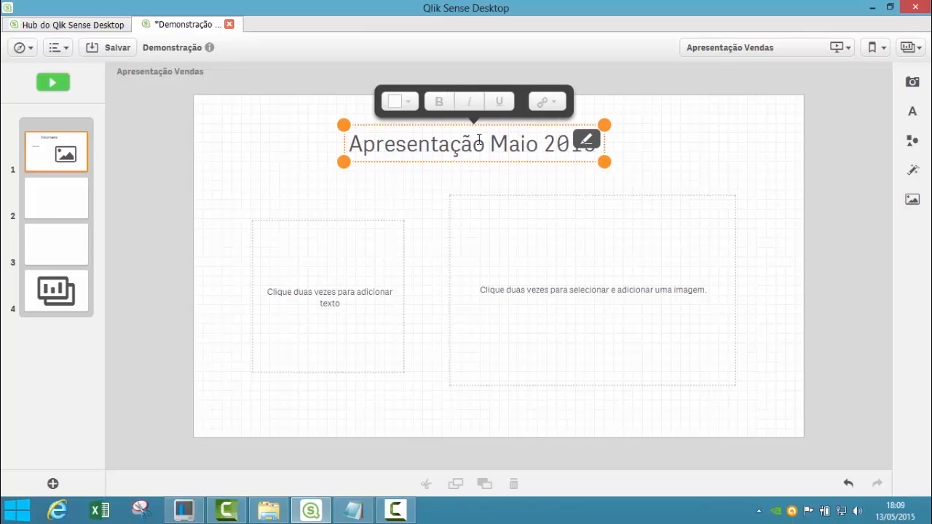
Fill the text box on the first slide with eight short lines of placeholder text, starting with sdfsdfsdfsdfsd
double_click(329, 286)
text(sdfsdfsdf)
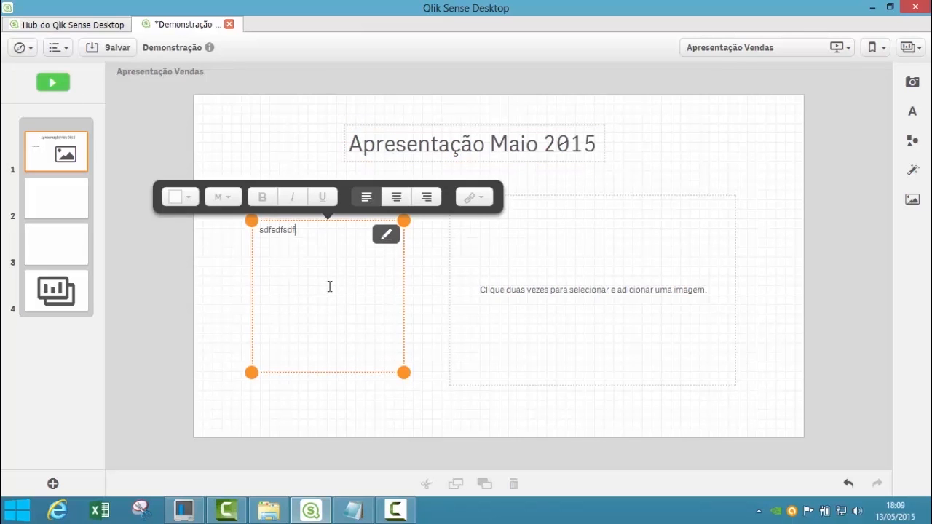
text(sdfsd)
key(Return)
text(fsd)
key(Return)
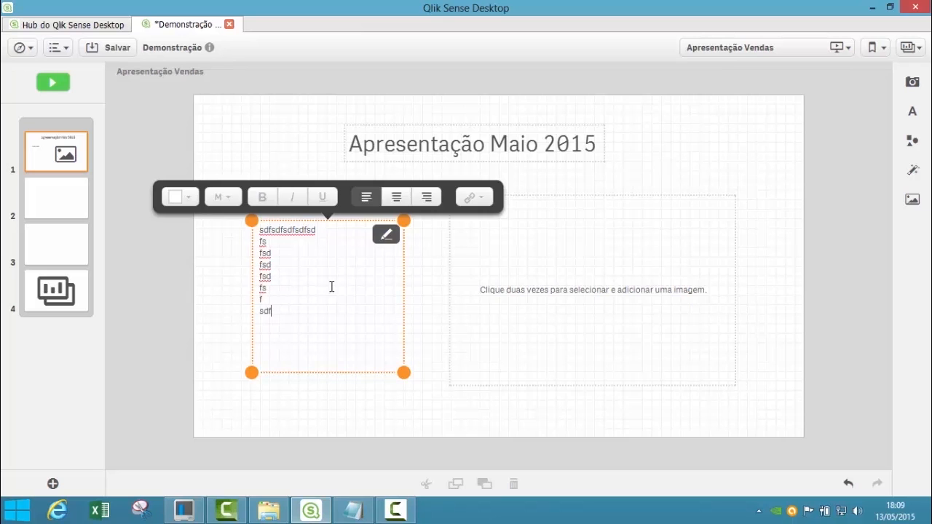
Insert the image Qlik_default_qlikCircles.png into the image placeholder on the first slide
click(554, 280)
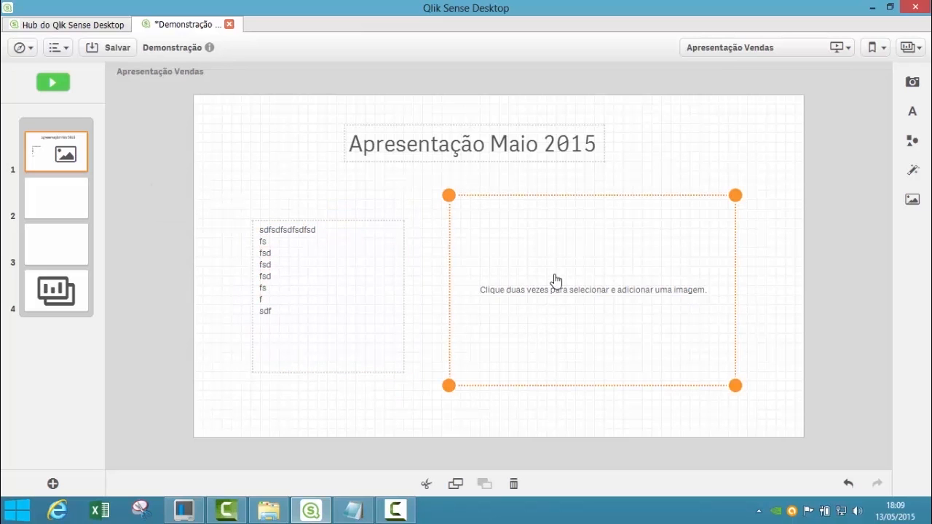
double_click(631, 298)
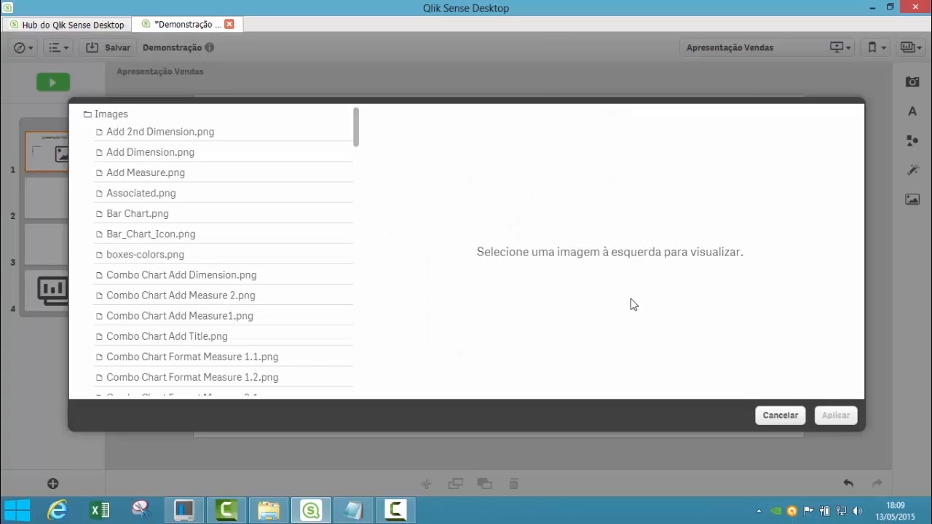
drag(356, 138, 348, 401)
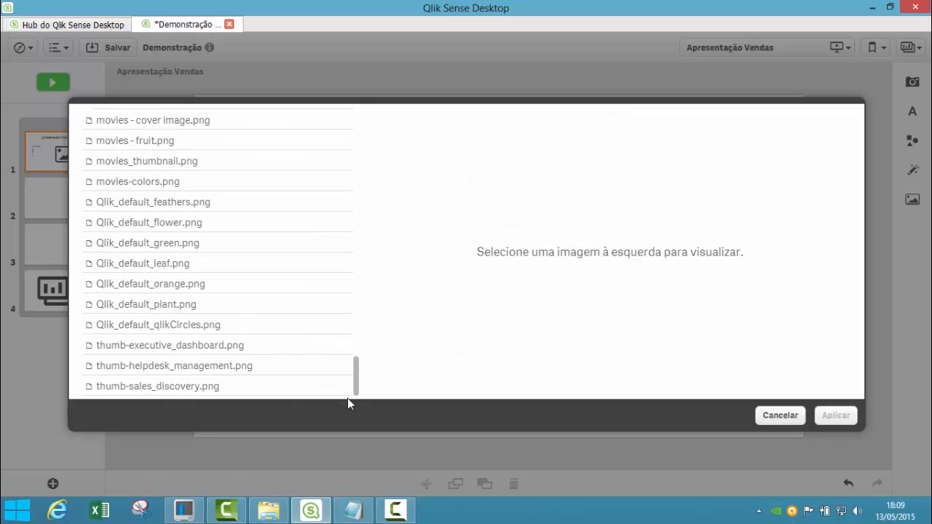
click(215, 328)
click(837, 416)
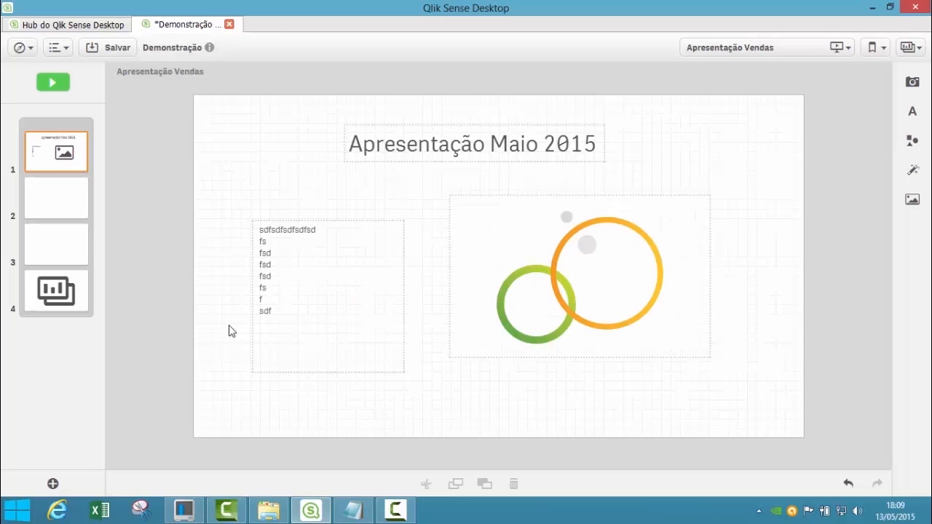
Place the Vendas por Data de Emissão snapshot across the upper part of the second slide and fit it within the slide's width
click(61, 204)
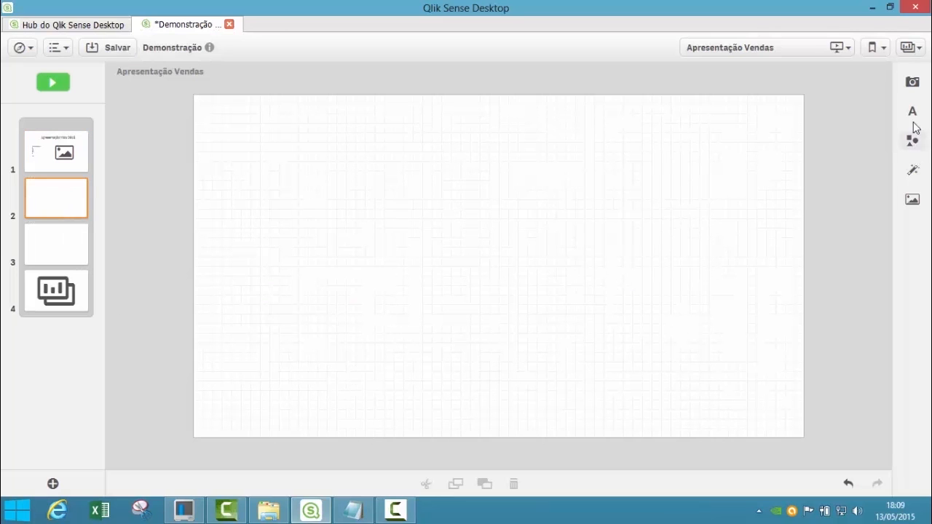
click(912, 86)
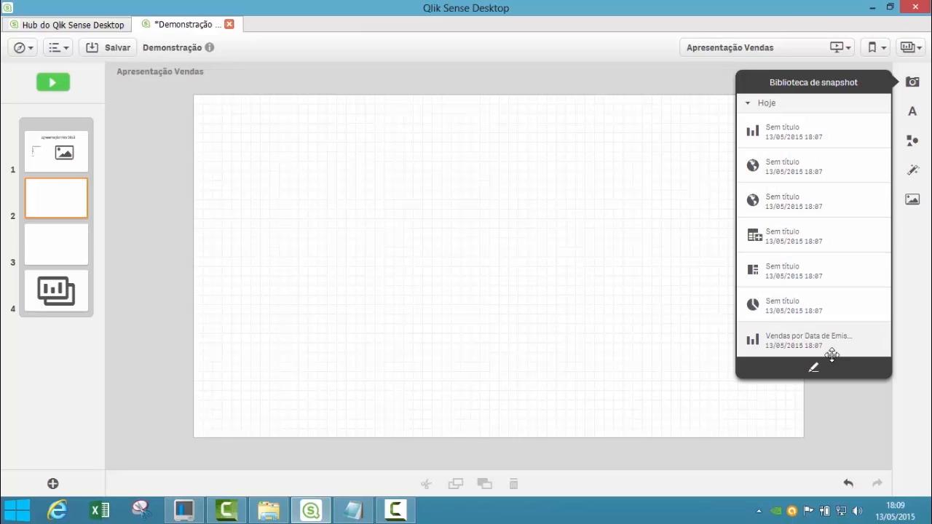
drag(816, 344, 509, 177)
drag(797, 218, 731, 214)
Add the pie chart snapshot below the bar chart on the left of the second slide and shrink it
click(912, 82)
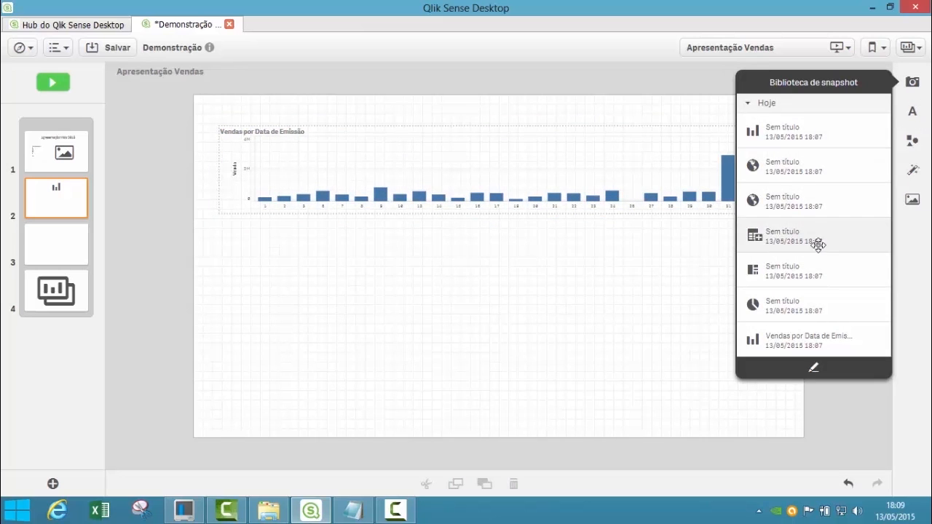
drag(778, 294, 398, 325)
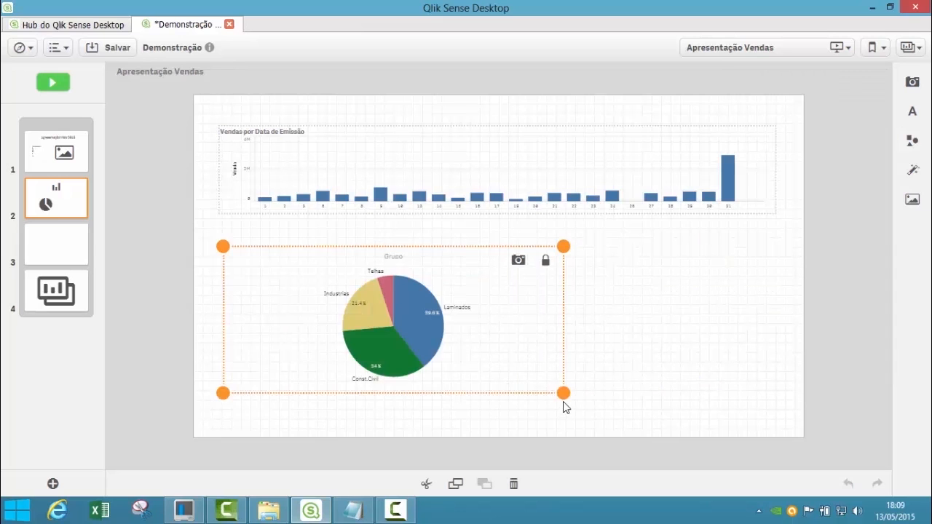
drag(561, 403, 429, 374)
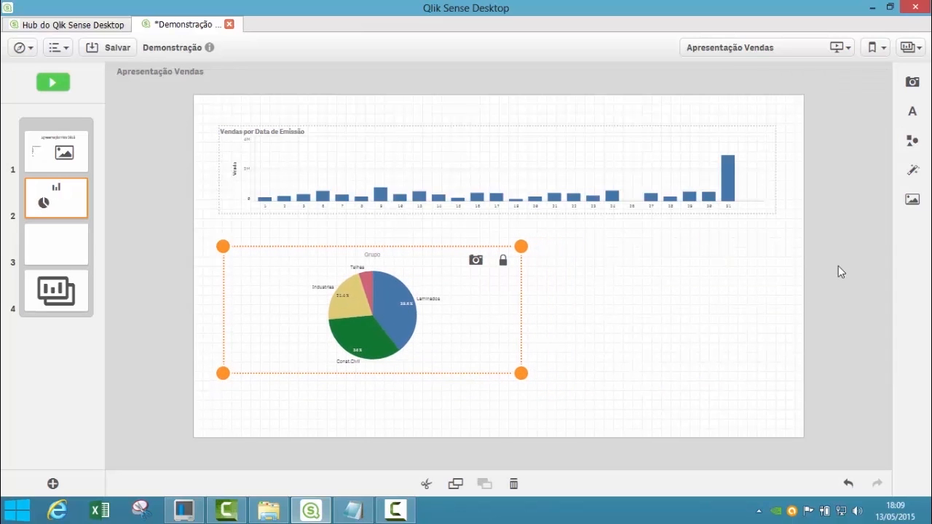
Add the treemap snapshot beside the pie chart on the second slide and reduce it to fit the slide
click(912, 83)
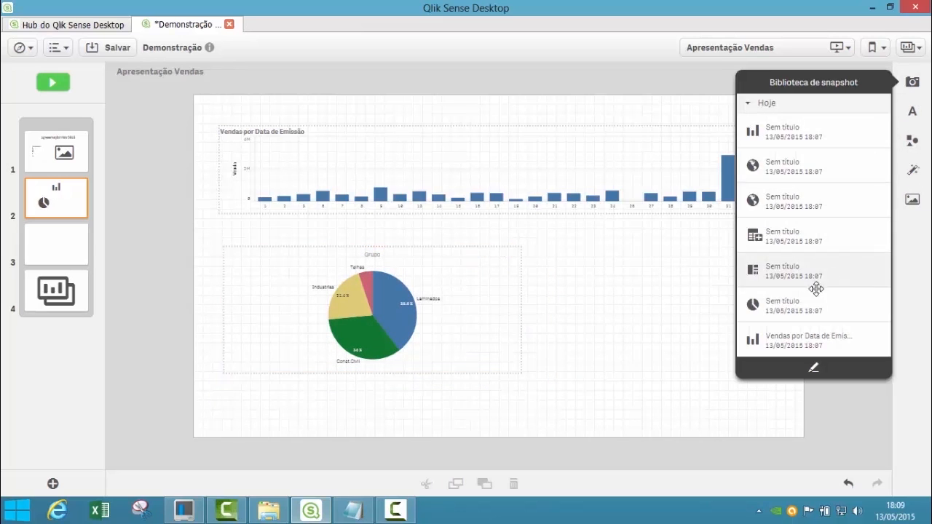
drag(759, 275, 605, 313)
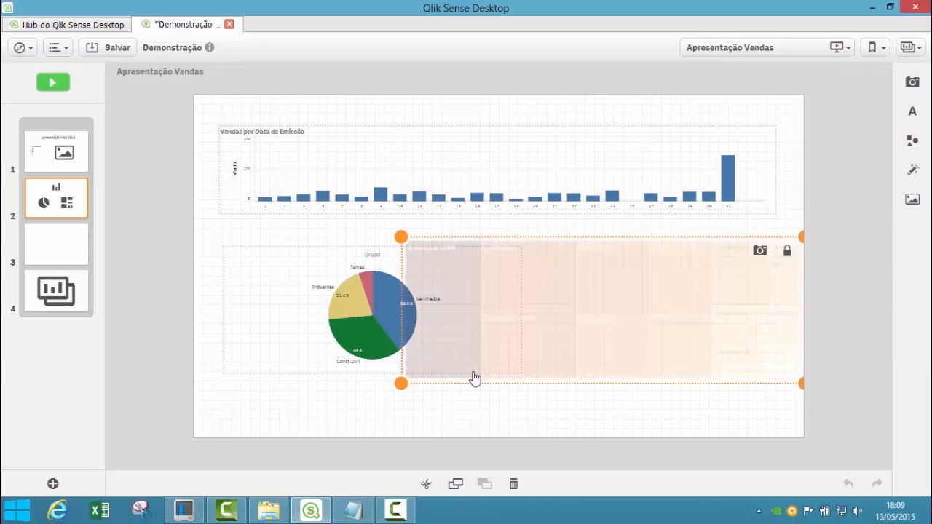
drag(401, 382, 605, 358)
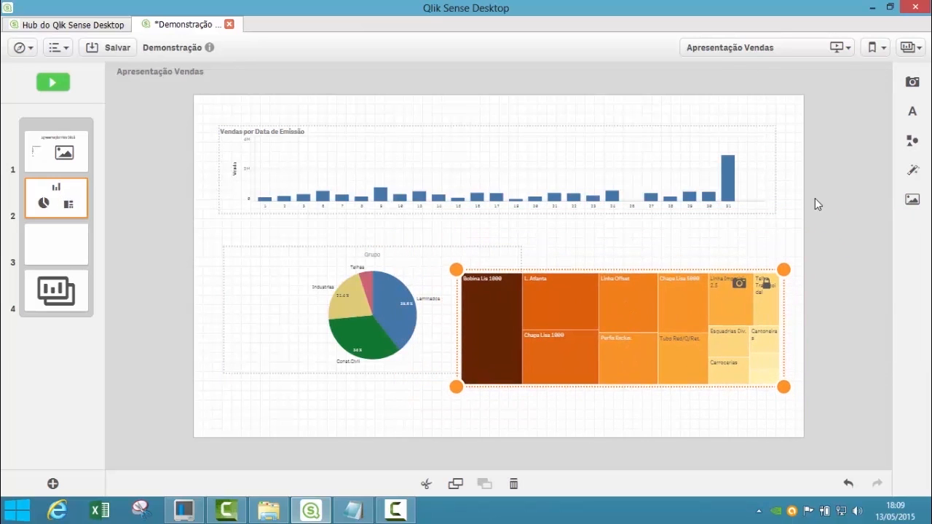
Place the first map snapshot in the upper left of the third slide and shrink it to leave room beside it
click(68, 247)
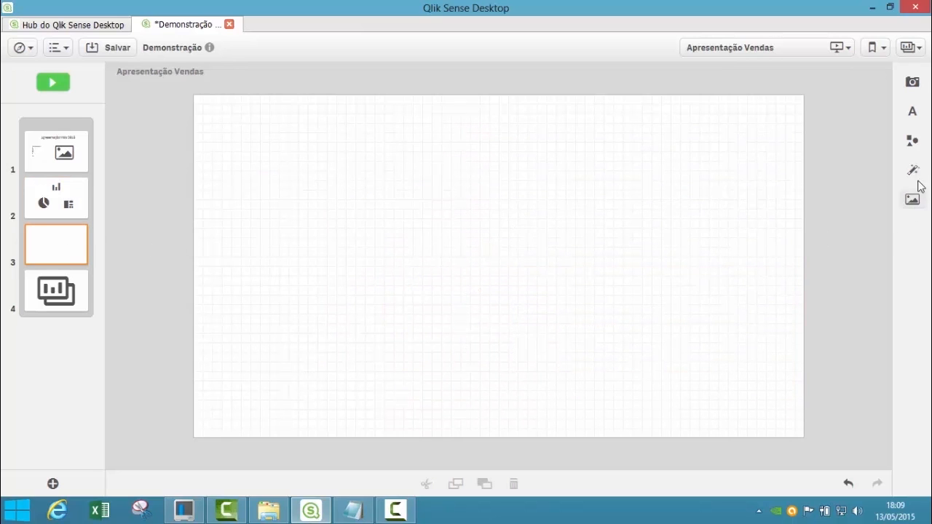
click(916, 80)
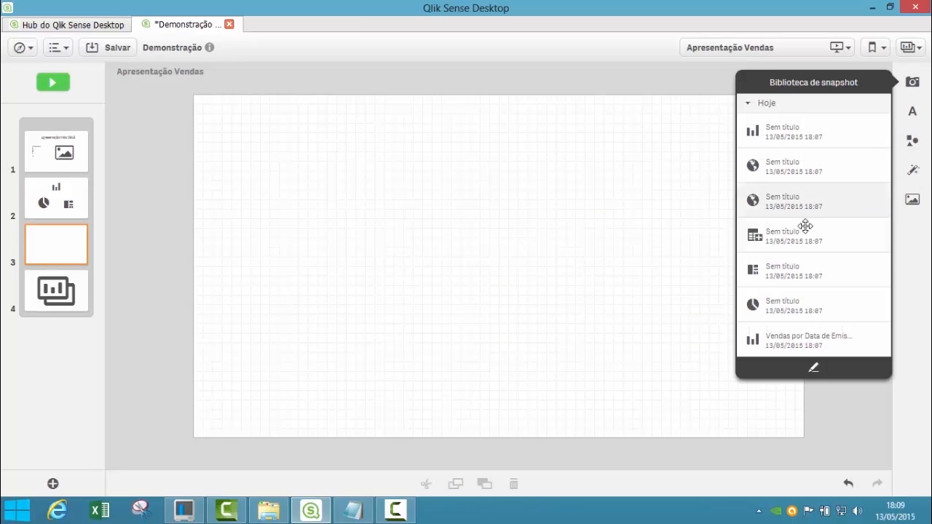
drag(808, 167, 458, 266)
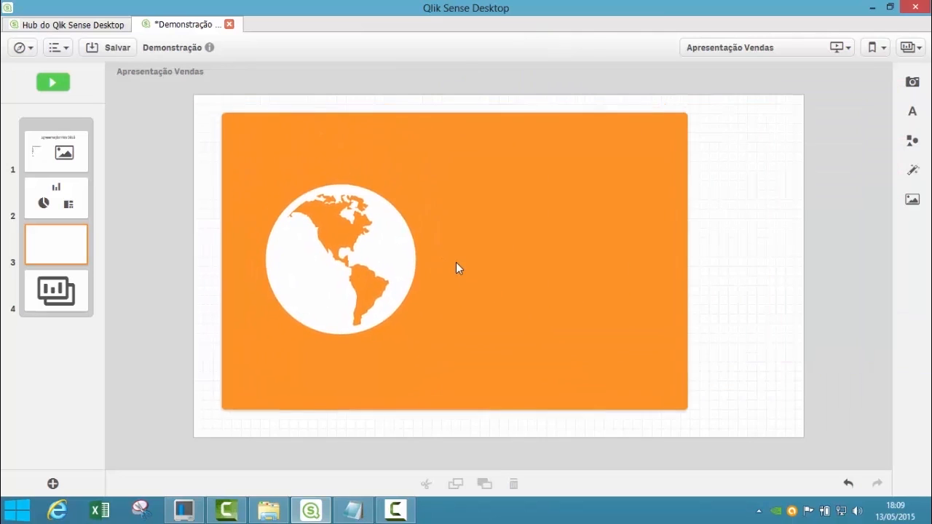
drag(685, 423, 476, 352)
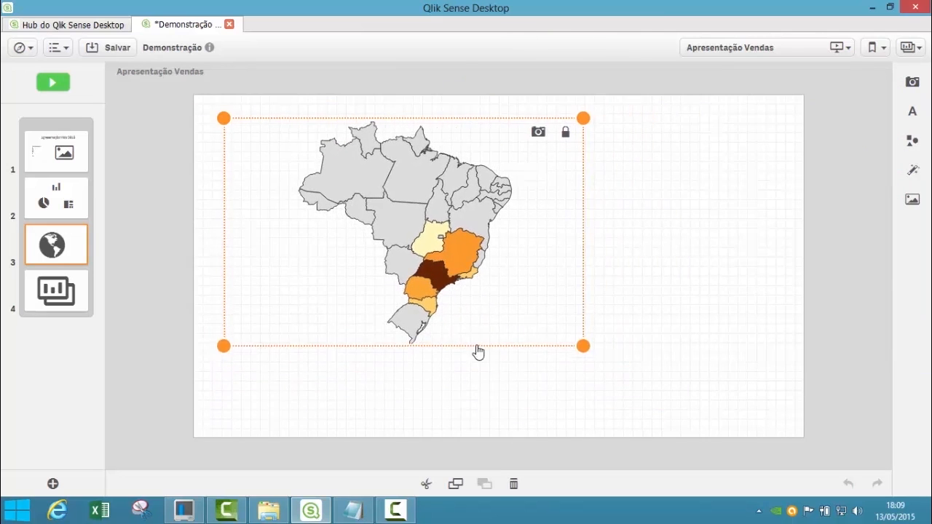
Add the untitled bar chart snapshot beside the map on the third slide and apply the Valor mais alto effect to it
click(915, 89)
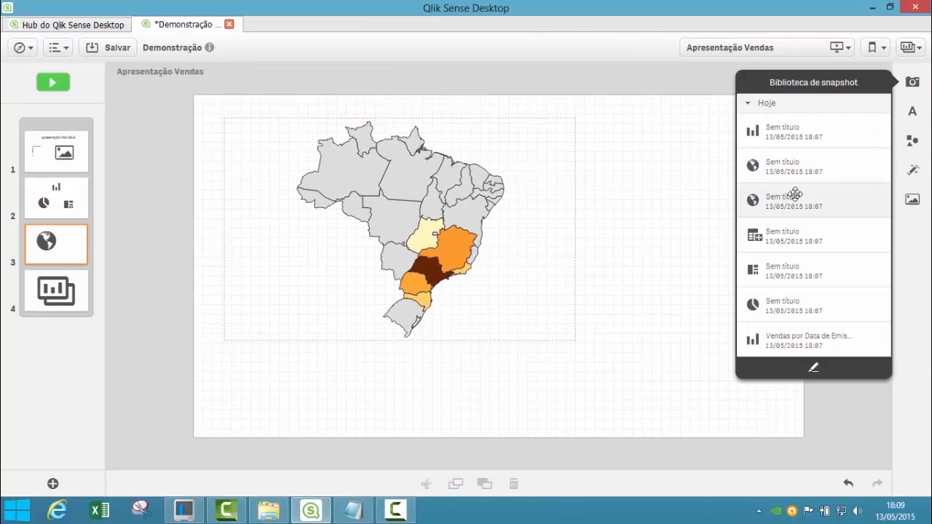
drag(805, 138, 655, 268)
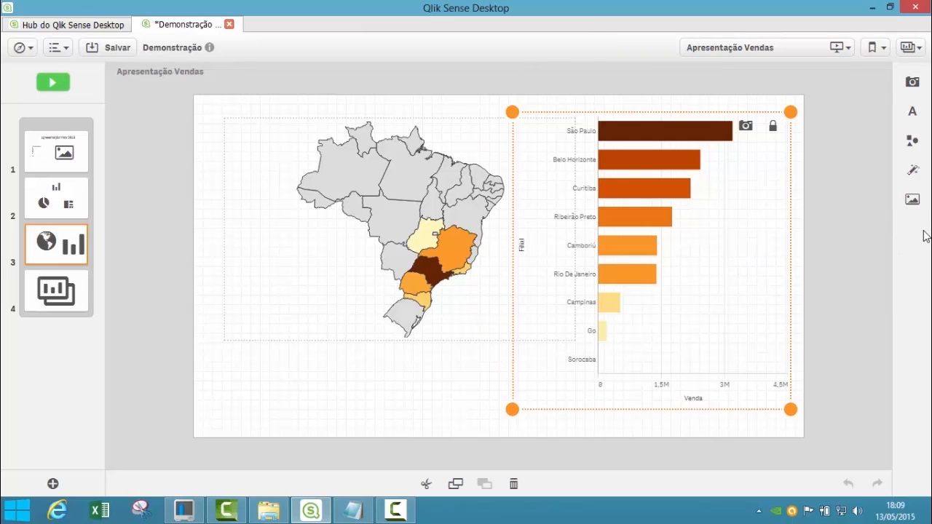
click(913, 170)
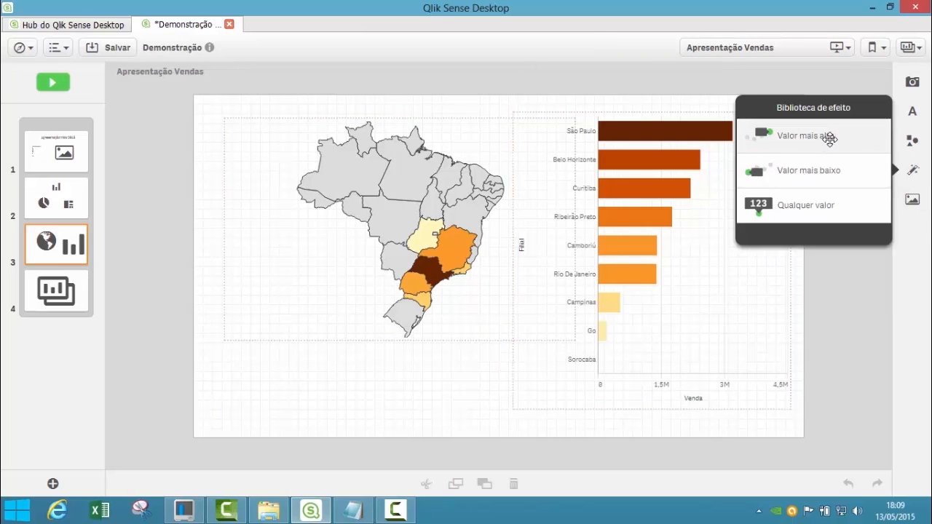
drag(774, 129, 626, 169)
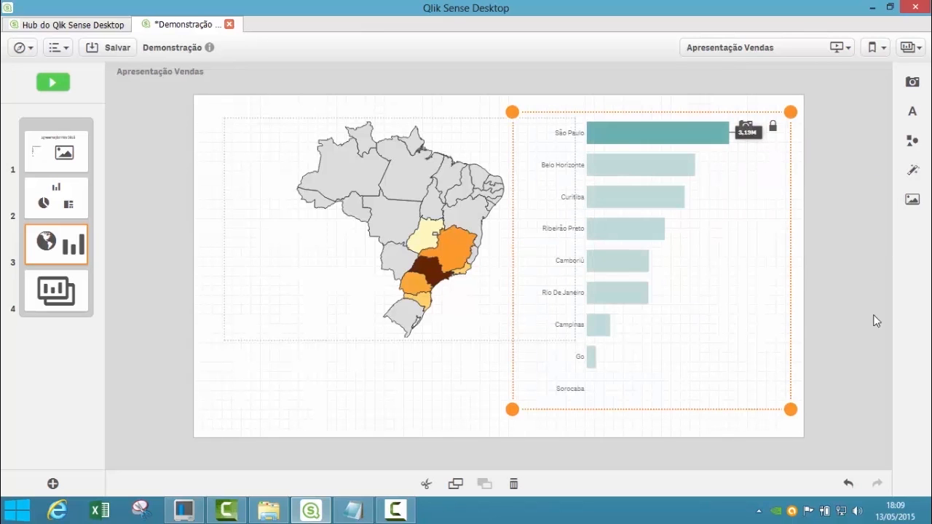
Place a right-pointing triangle shape on the third slide so that it points at the Go bar
click(919, 180)
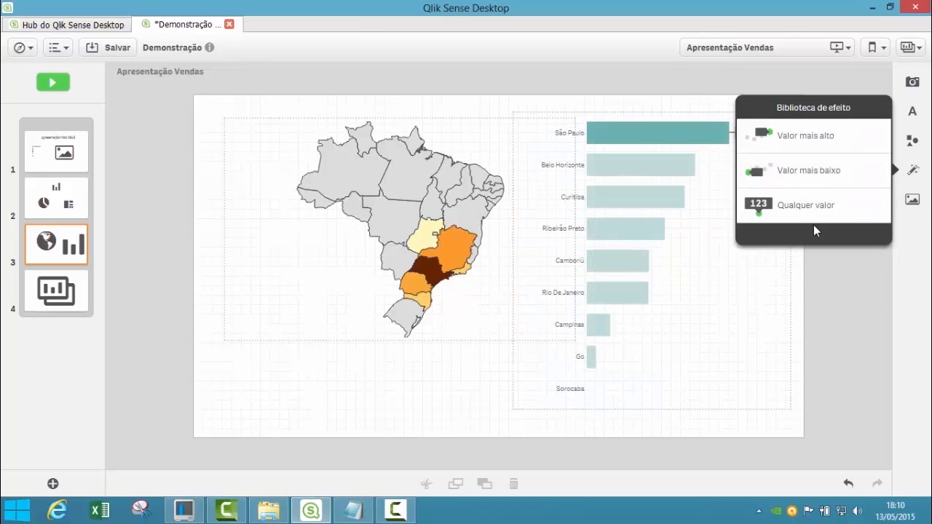
click(913, 143)
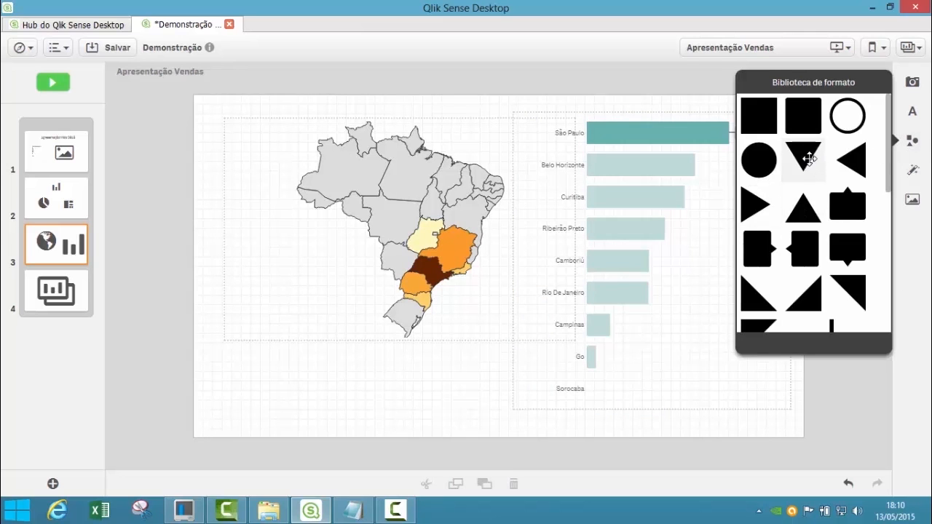
drag(755, 204, 536, 359)
Add a paragraph reading Atenção para vendas caindo em GO below the map, and shrink its box to fit beside the triangle
click(912, 111)
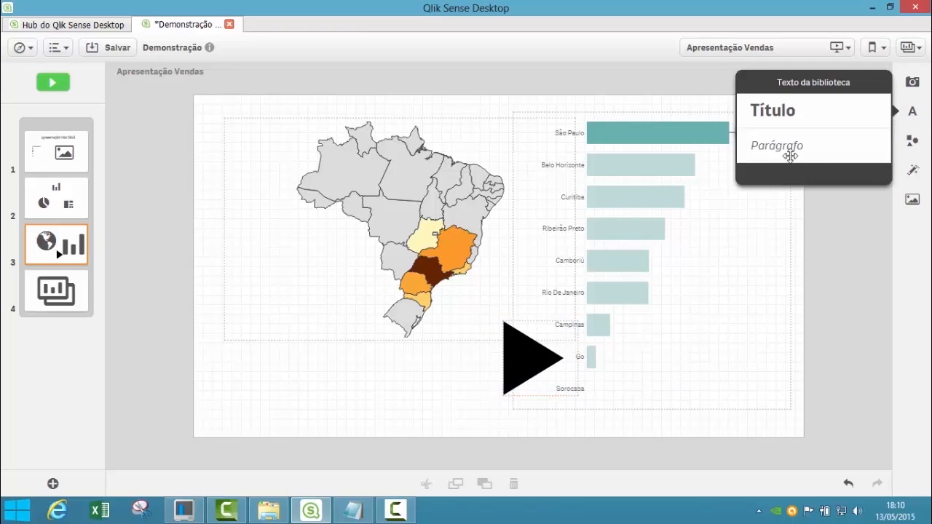
drag(804, 146, 416, 358)
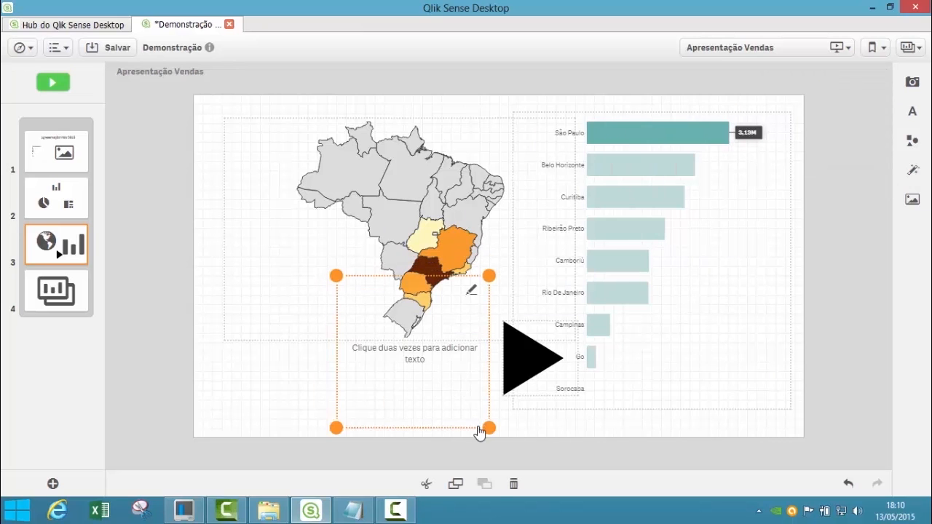
drag(476, 400, 475, 374)
drag(436, 322, 441, 358)
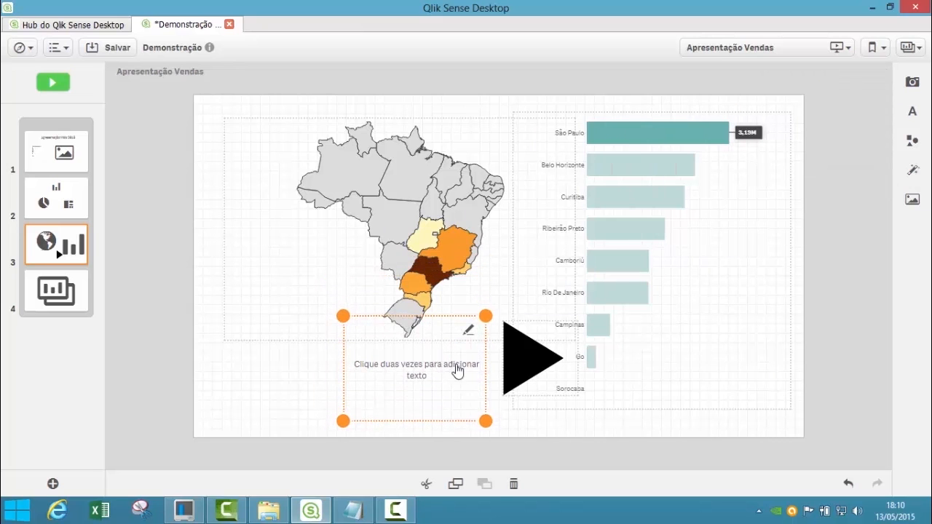
double_click(438, 365)
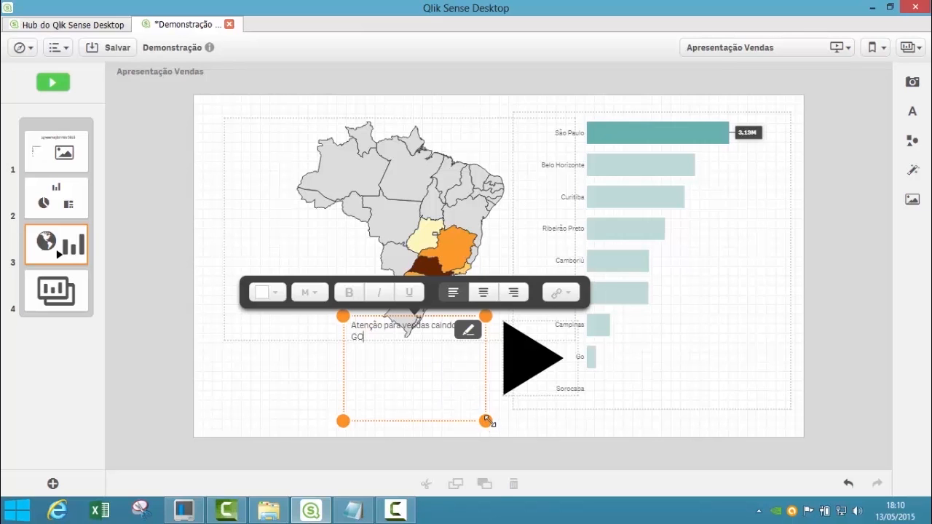
drag(486, 420, 456, 361)
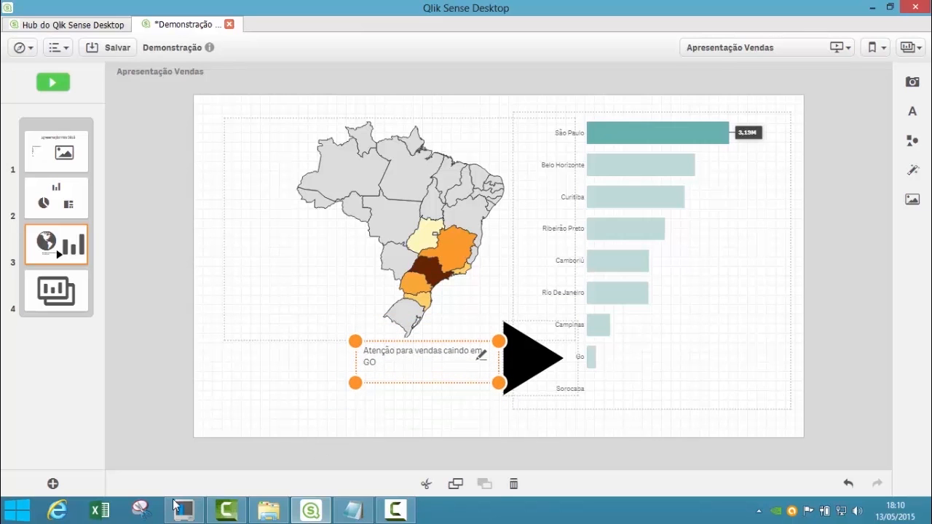
Play the story from the first slide and advance through every slide to the embedded Minha nova pasta sheet
click(57, 152)
click(52, 82)
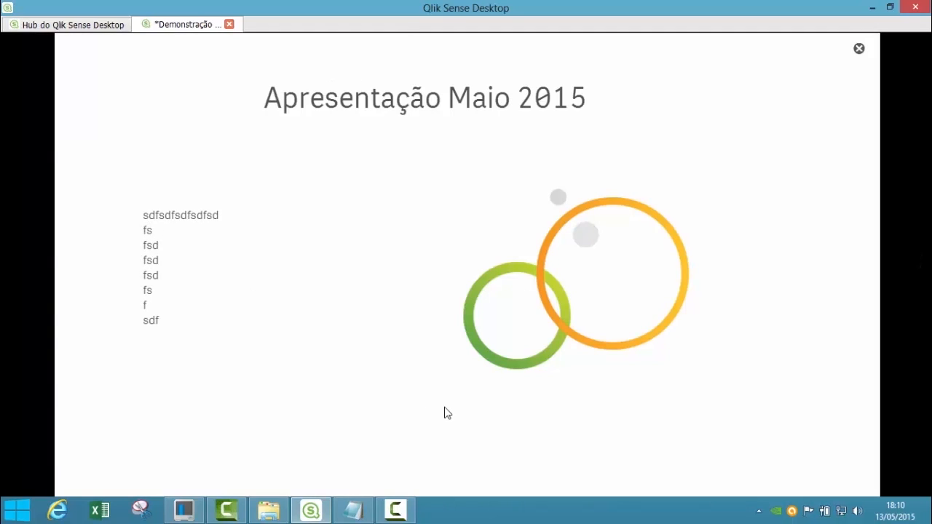
key(Right)
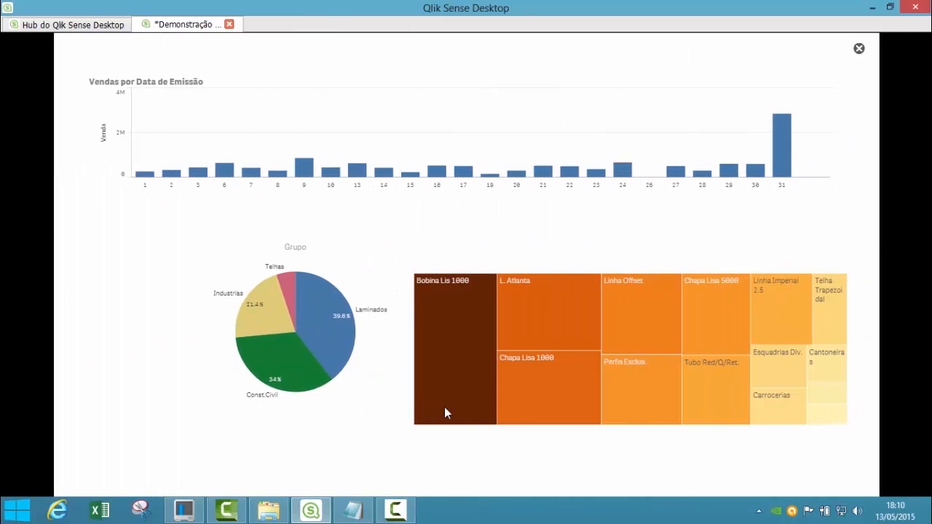
key(Right)
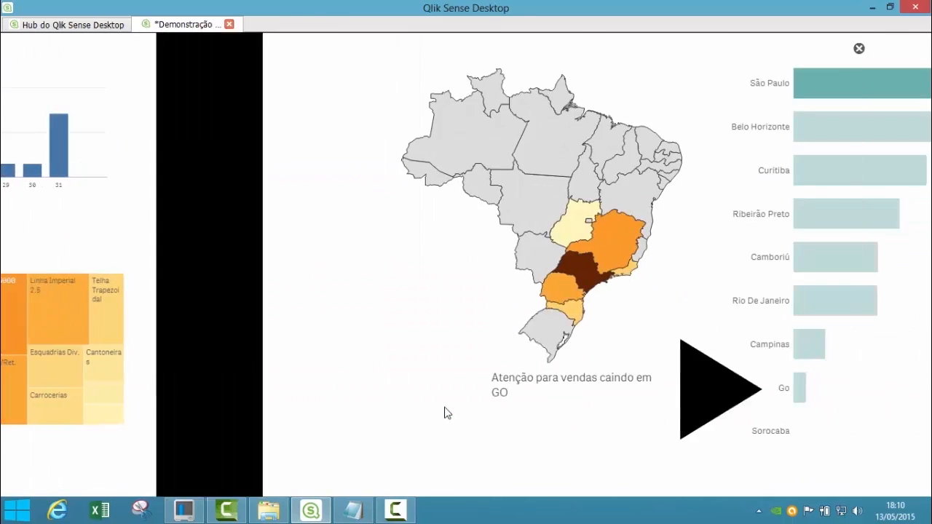
key(Right)
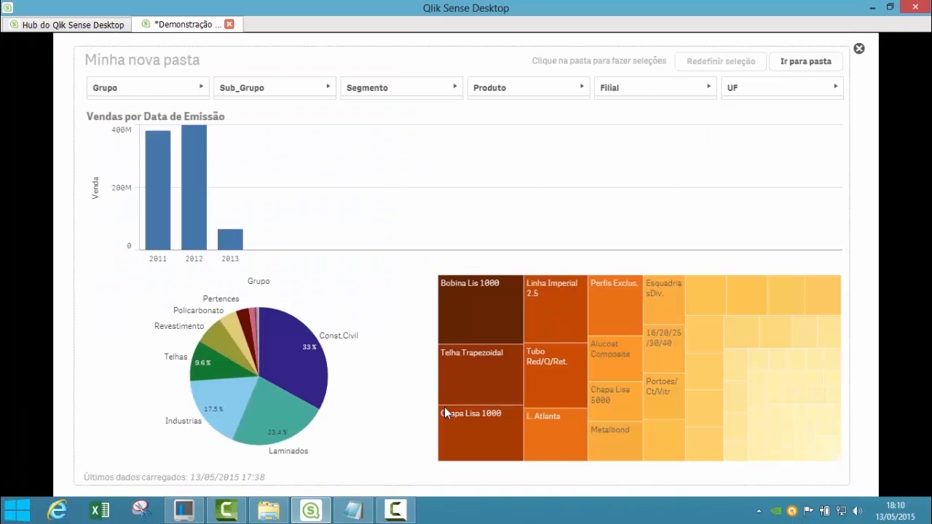
Go back to the third slide of the story and open the source sheet of its map snapshot
key(Left)
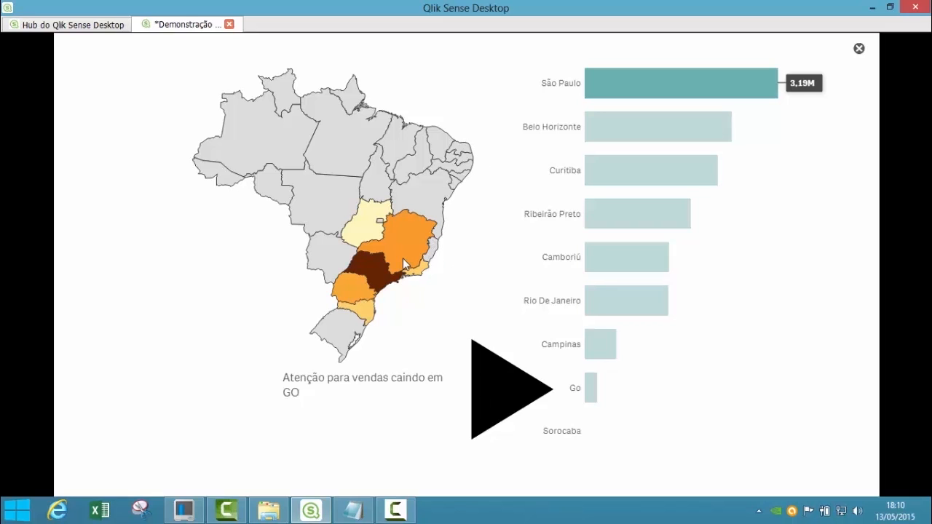
right_click(410, 191)
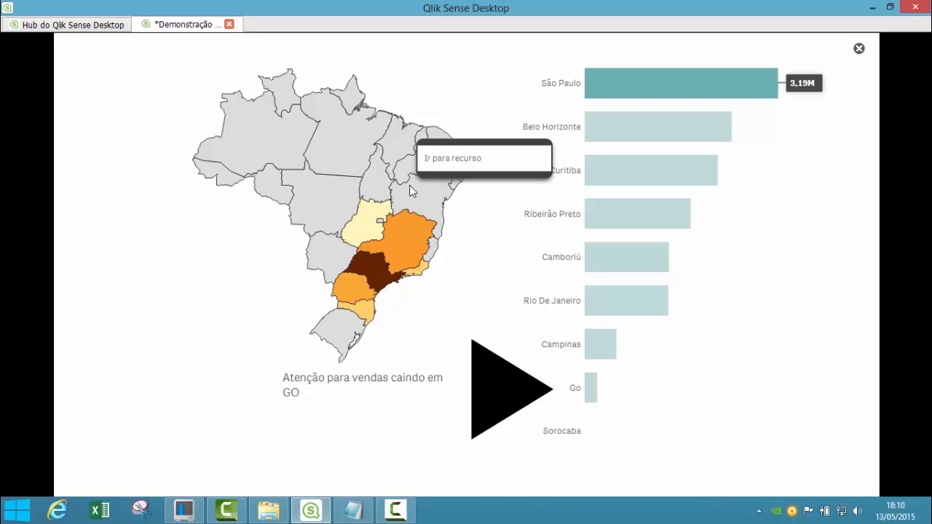
click(446, 159)
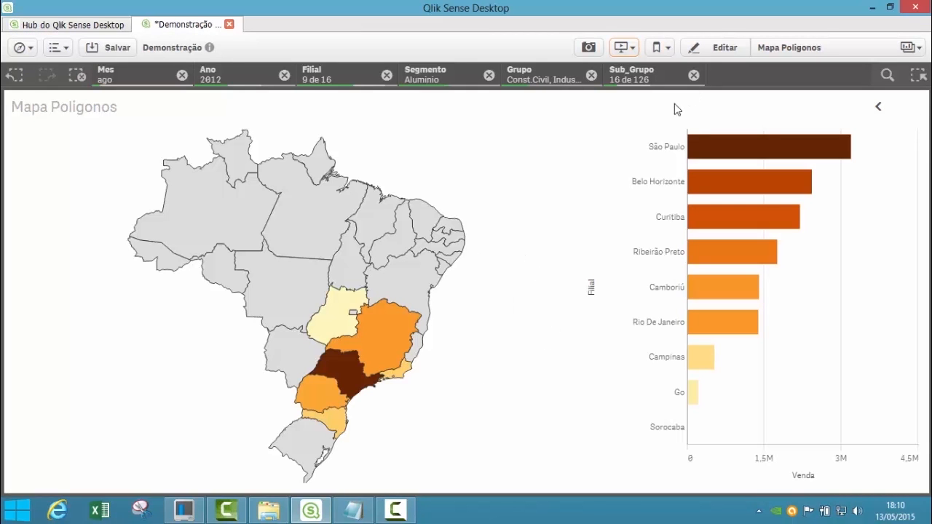
click(415, 290)
click(558, 113)
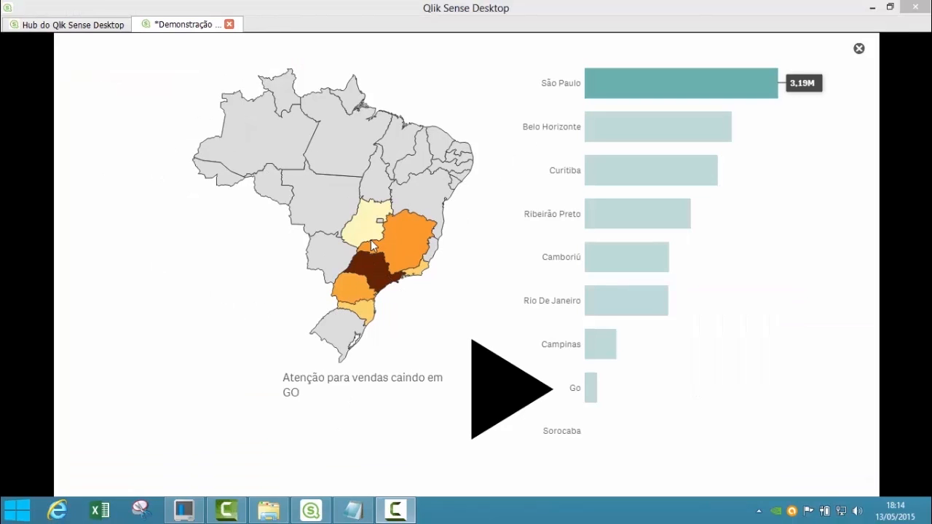
Open the map snapshot's source sheet from the story again and remove the Segmento selection
click(357, 217)
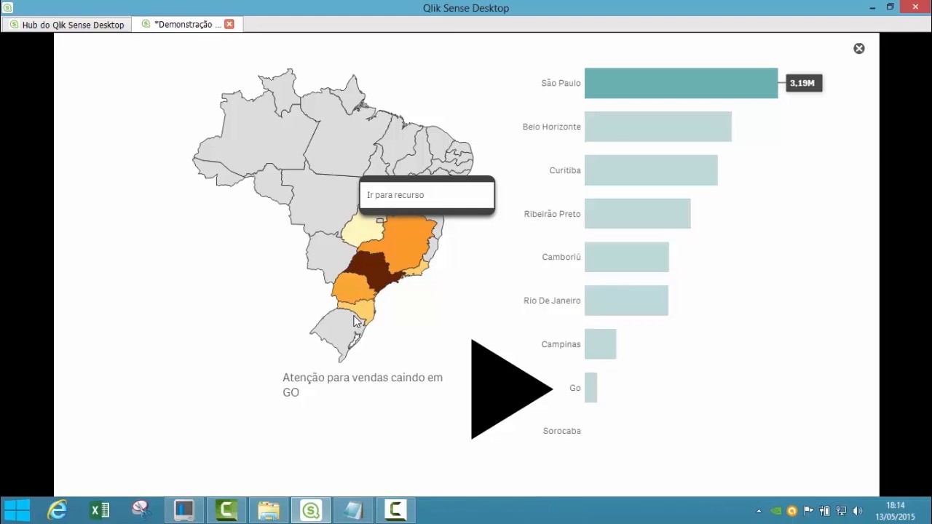
click(423, 195)
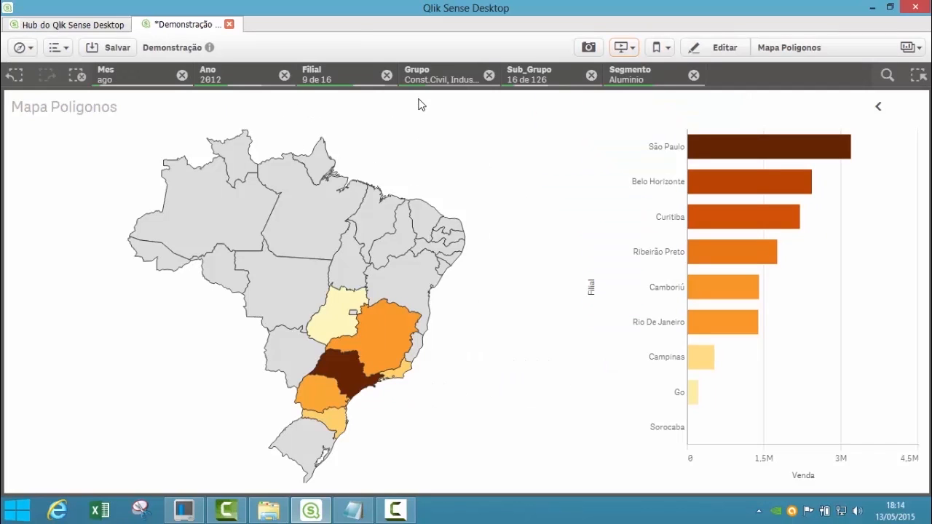
click(694, 75)
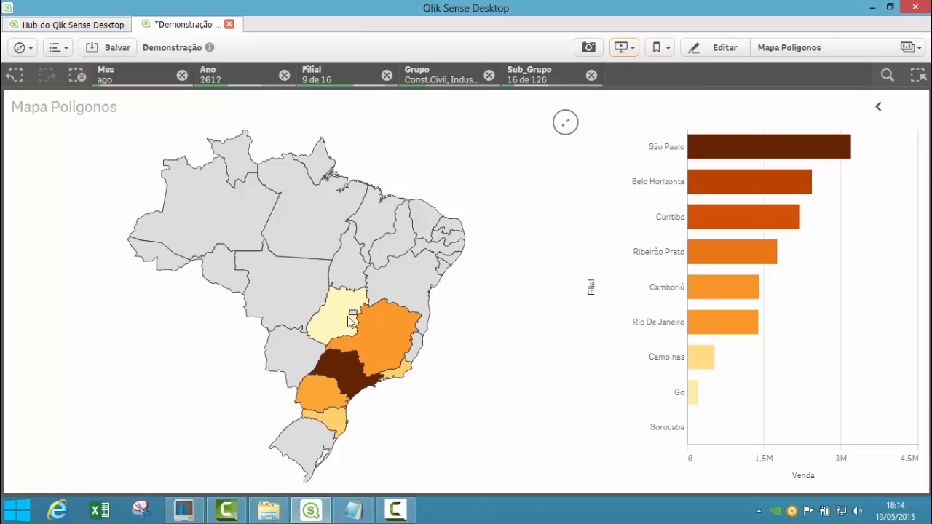
Select the state MT on the Mapa Poligonos map and confirm it, and replace that selection with GO
click(272, 264)
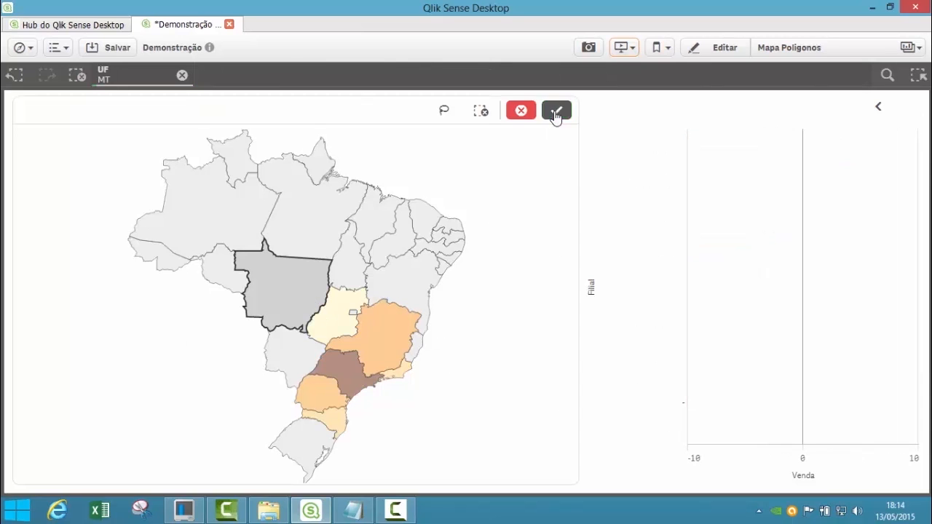
click(557, 108)
click(340, 315)
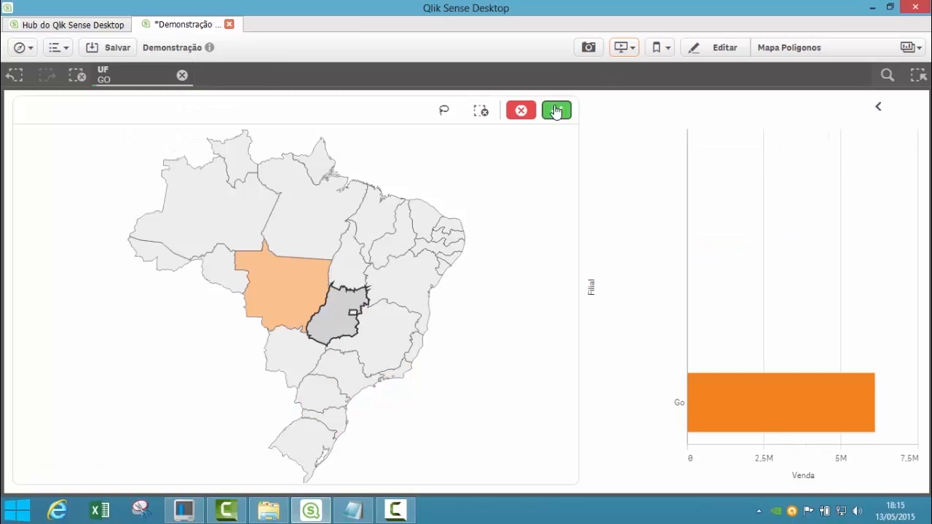
click(557, 108)
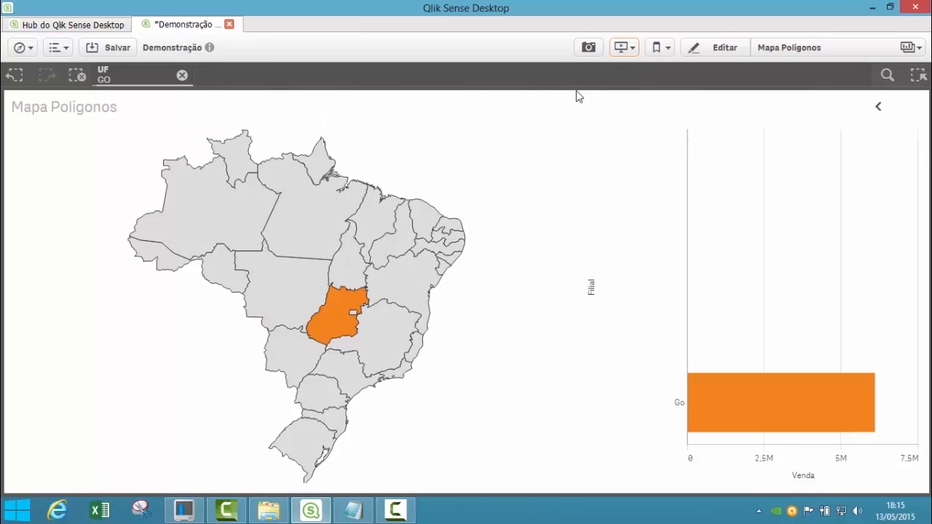
Return to the story, advance to the embedded Minha nova pasta slide, and select the groups Laminados and Industrias in its pie chart
click(616, 55)
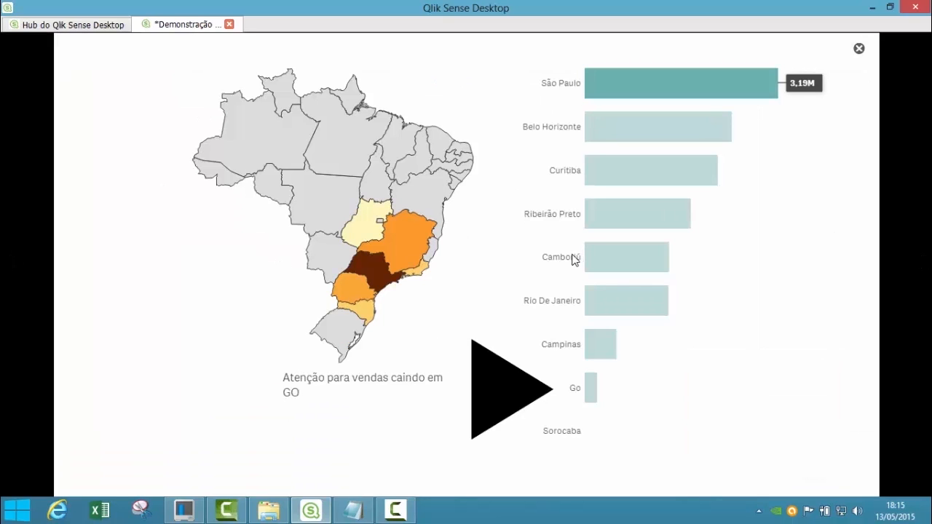
key(Right)
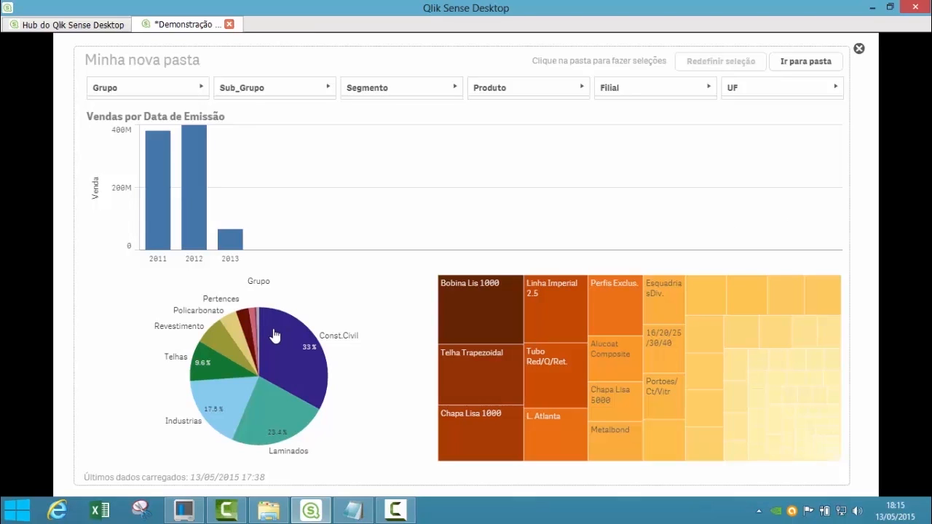
click(287, 344)
click(284, 410)
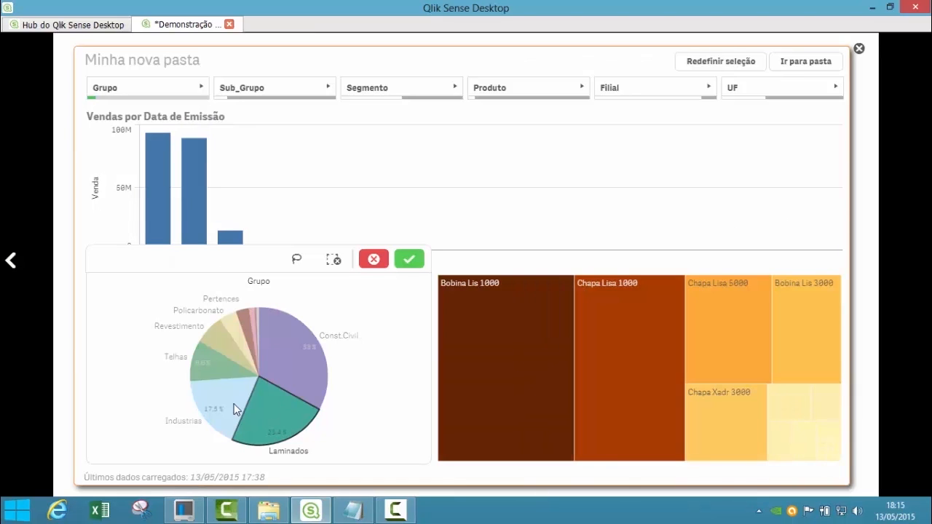
click(238, 409)
click(409, 256)
Drill down in the Vendas por Data de Emissão chart to 2012 and the month jul, and end the story playback
click(195, 231)
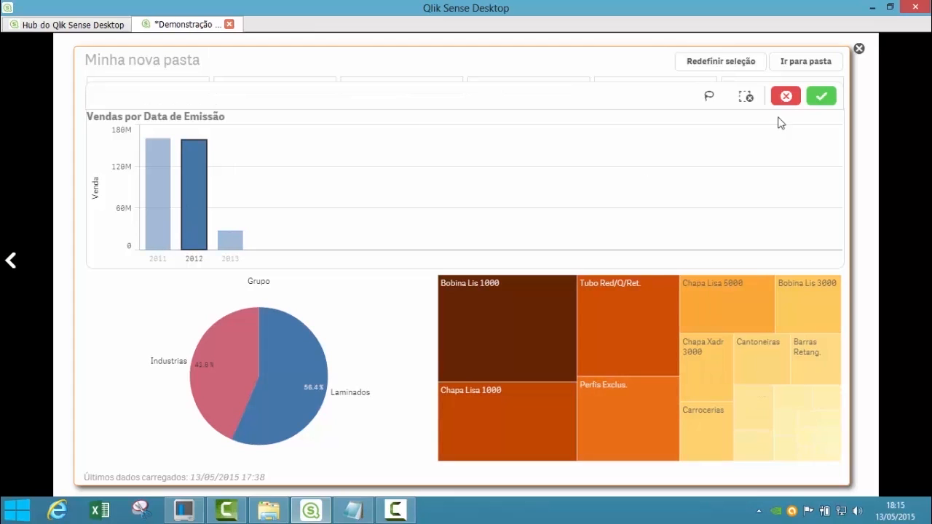
click(821, 95)
click(372, 225)
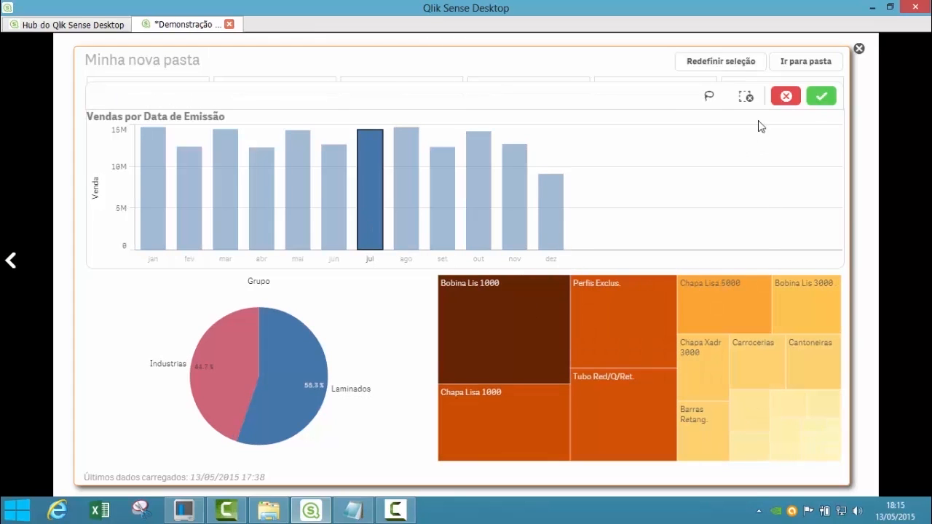
click(821, 96)
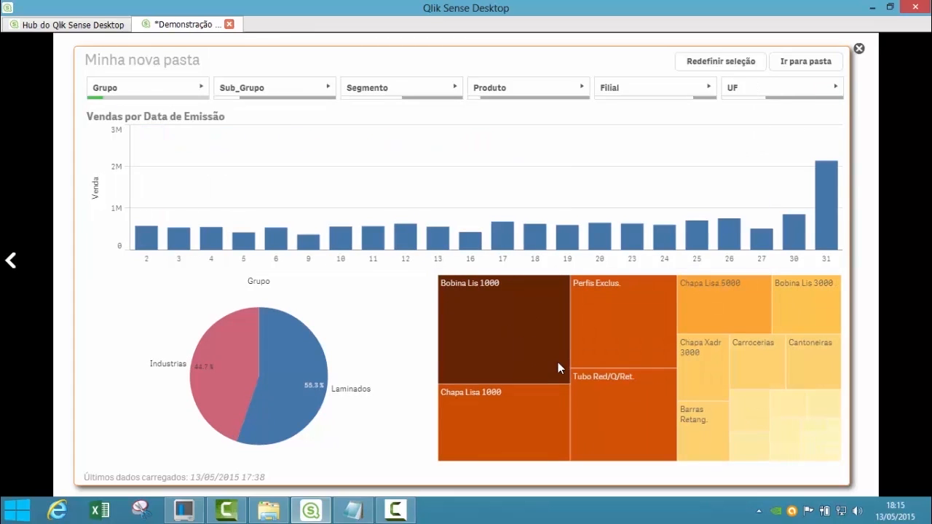
click(858, 48)
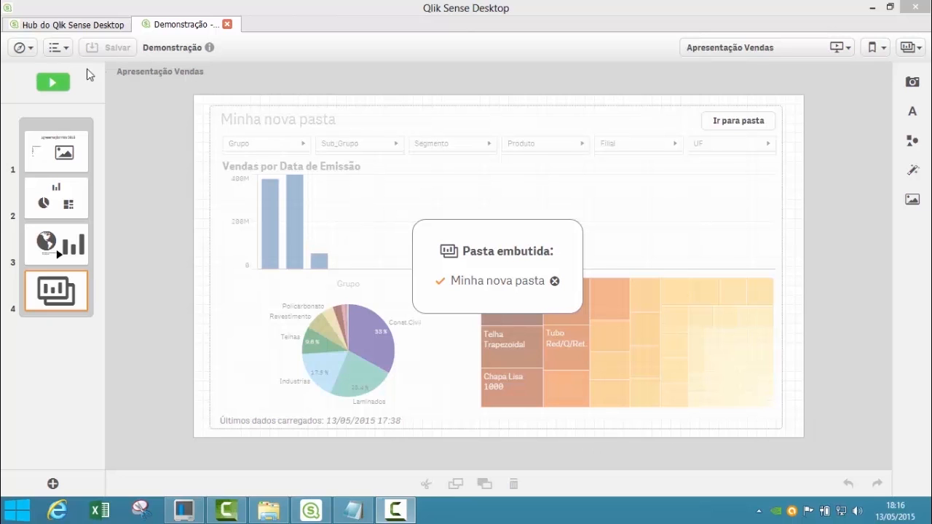
Close the Demonstração app and open the KPI Dashboard sheet of the Executive Dashboard app
click(227, 25)
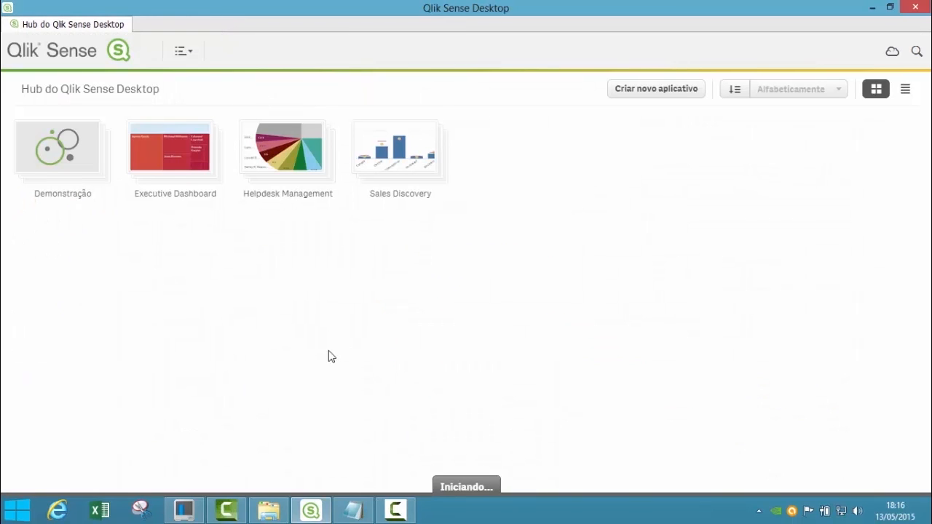
click(172, 138)
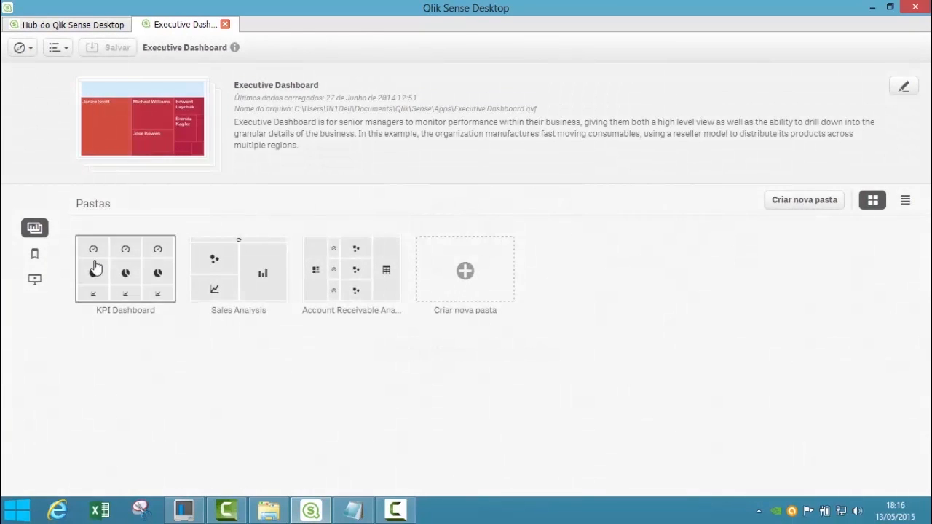
click(94, 266)
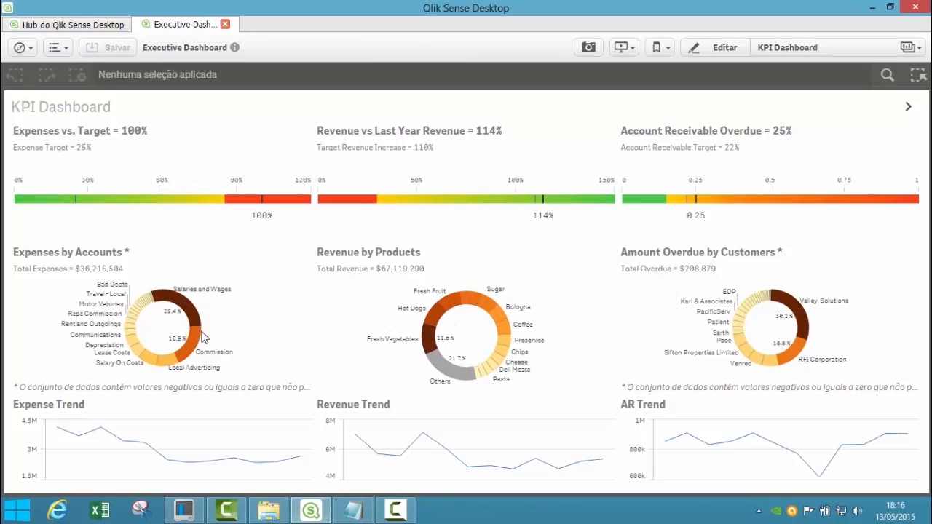
Open the Sales Analysis sheet and explore its revenue bar chart, Sales vs Margin scatter plot and Average Sales Per Day chart
click(910, 108)
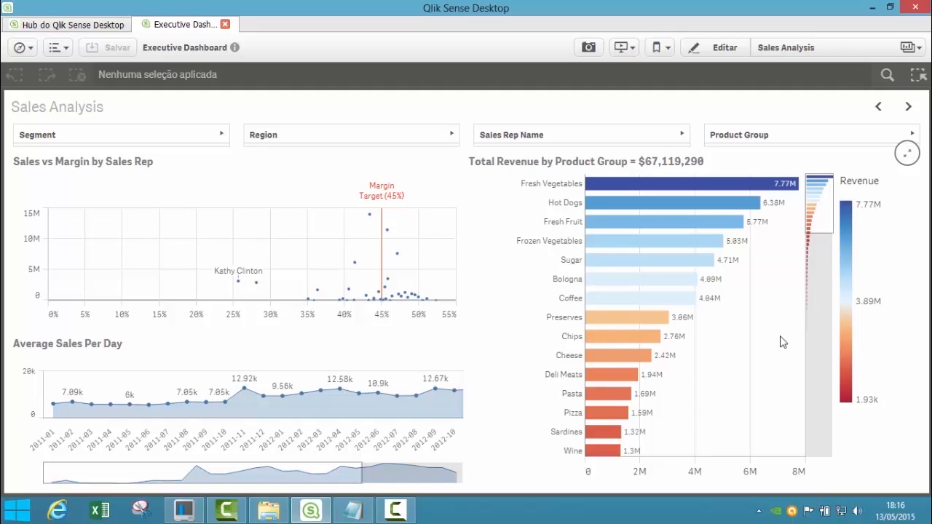
drag(823, 219, 823, 272)
scroll(368, 291, down, 5)
scroll(359, 281, up, 8)
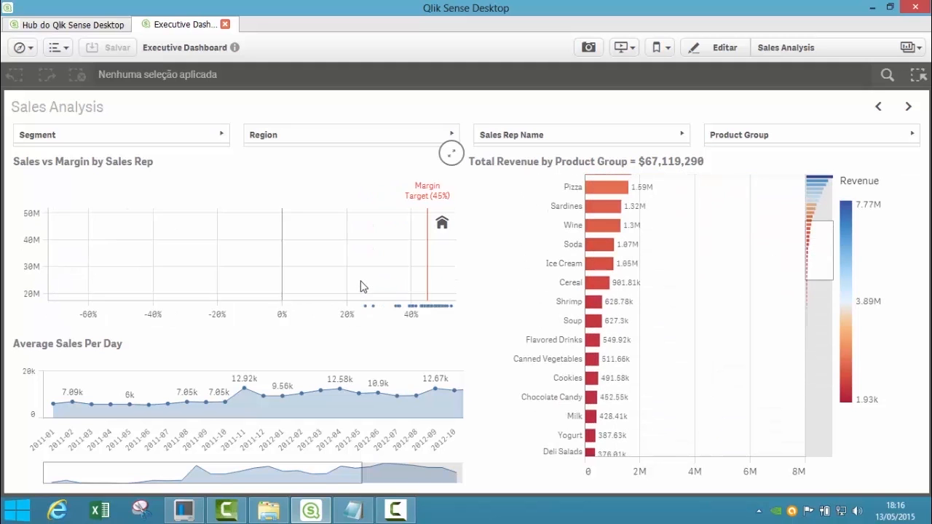
drag(378, 282, 241, 235)
drag(220, 473, 325, 408)
View the Account Receivable Analysis sheet and its Sales vs Margin chart, and open the story Margin Analysis by Sales Rep
click(907, 107)
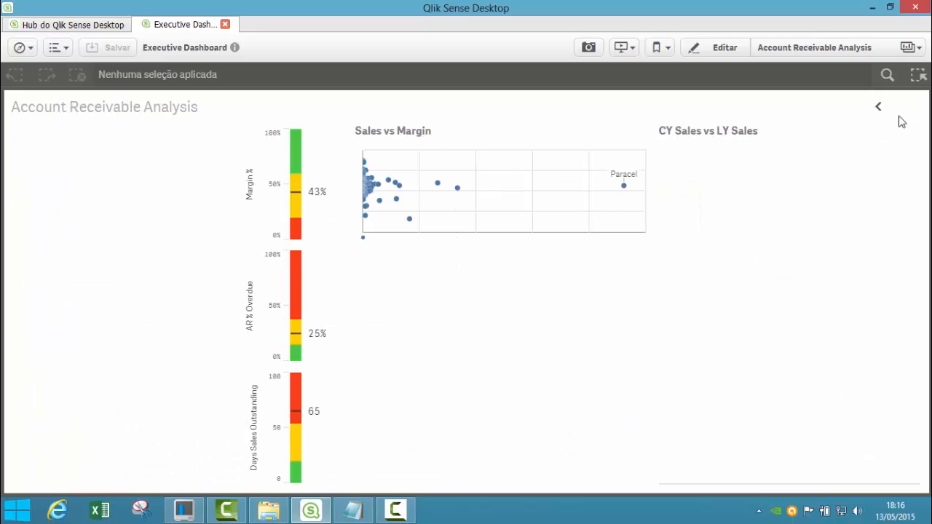
click(609, 193)
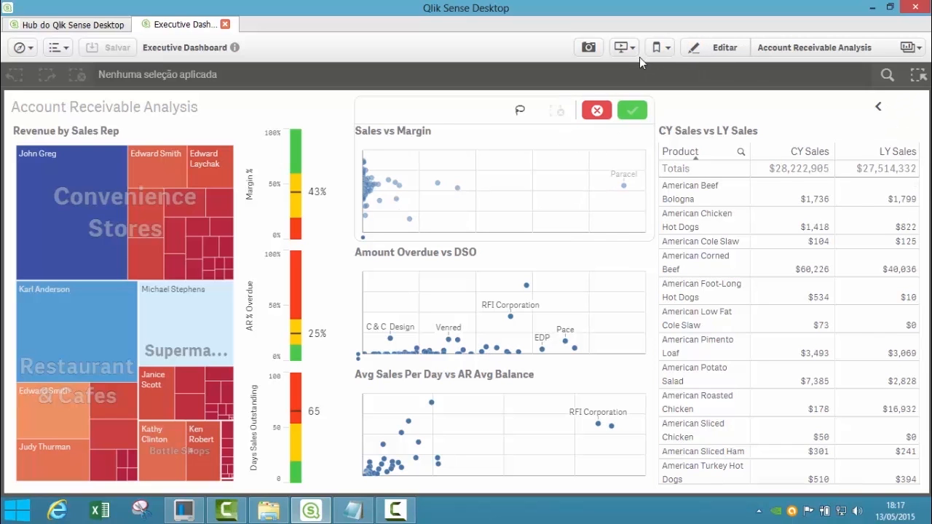
click(623, 48)
click(416, 163)
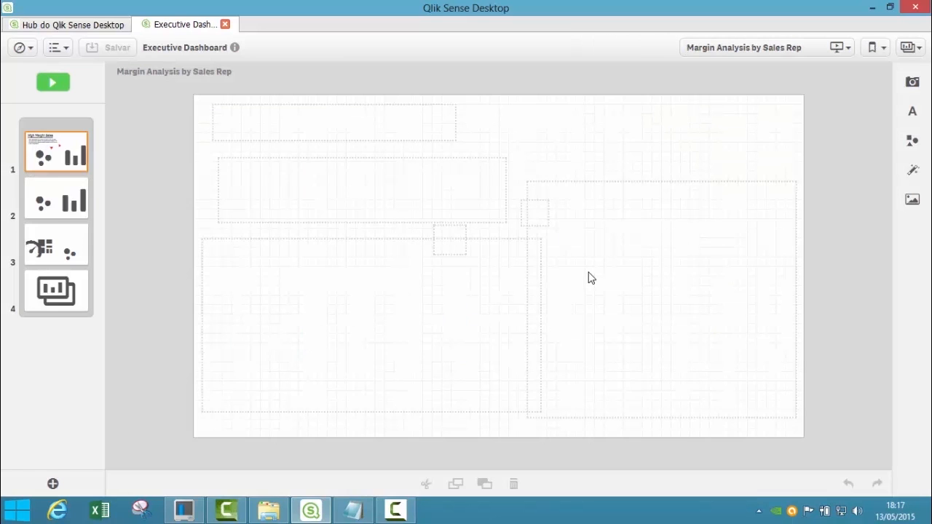
Play the Margin Analysis by Sales Rep story from the High Margin Sales slide through to its embedded sheet
click(53, 84)
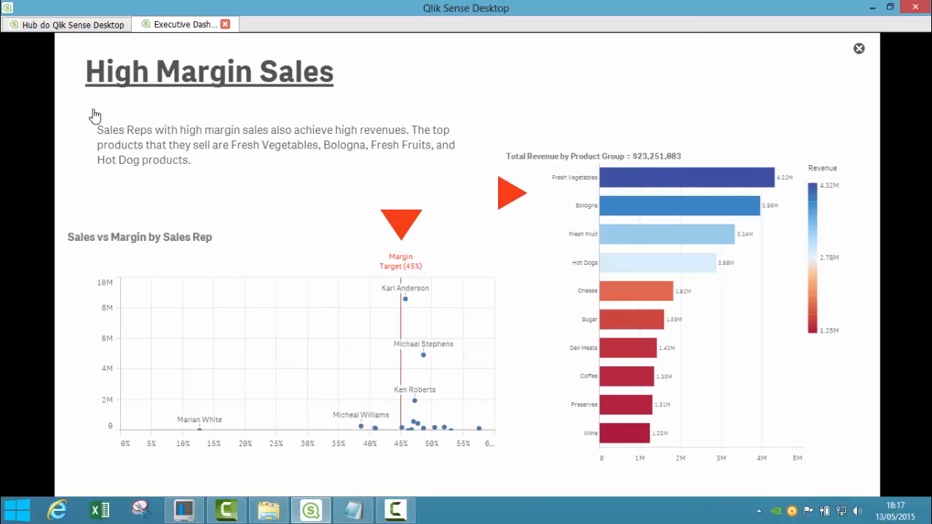
key(Right)
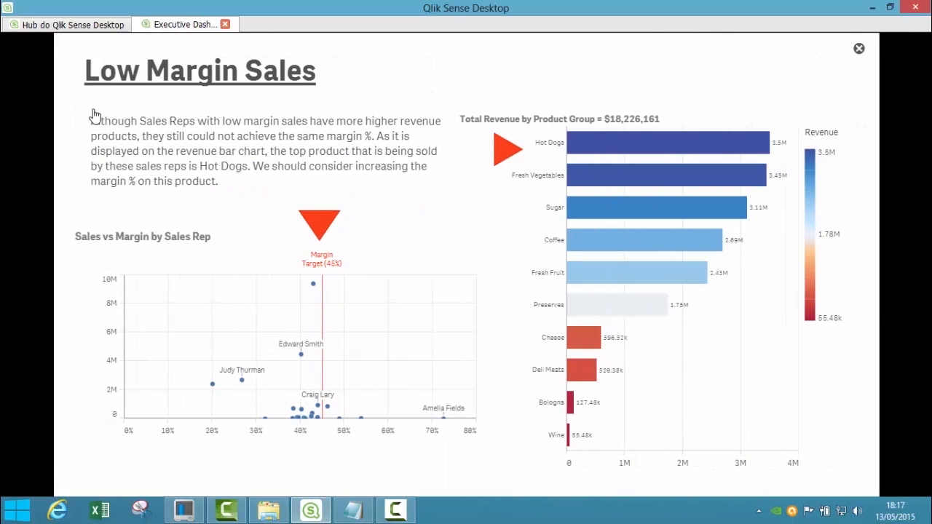
key(Right)
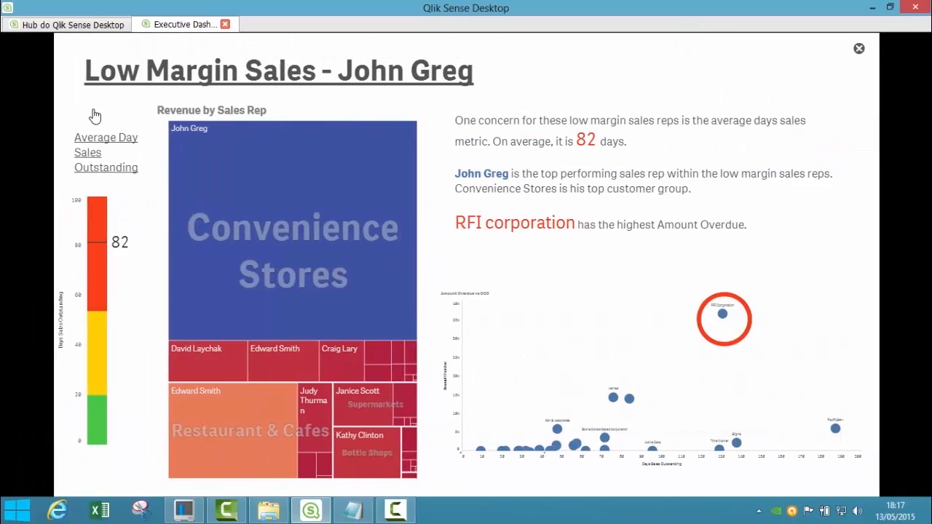
key(Right)
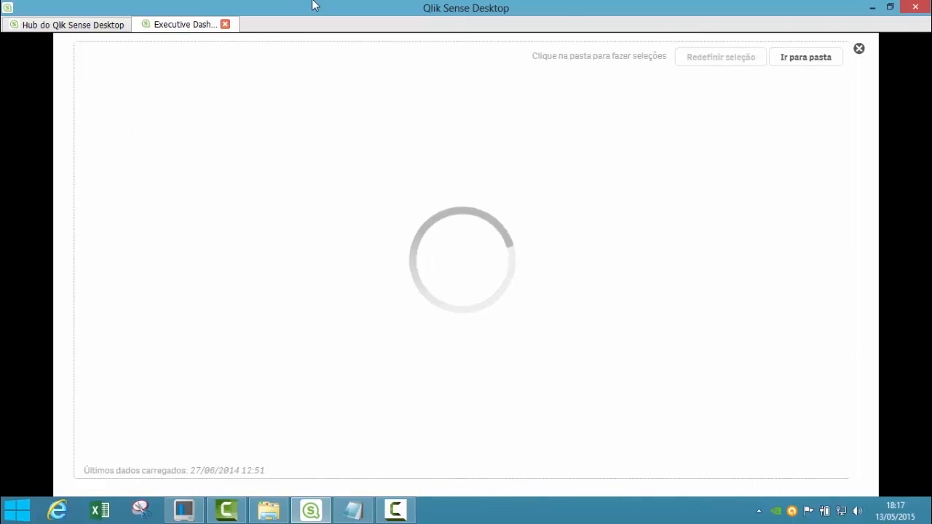